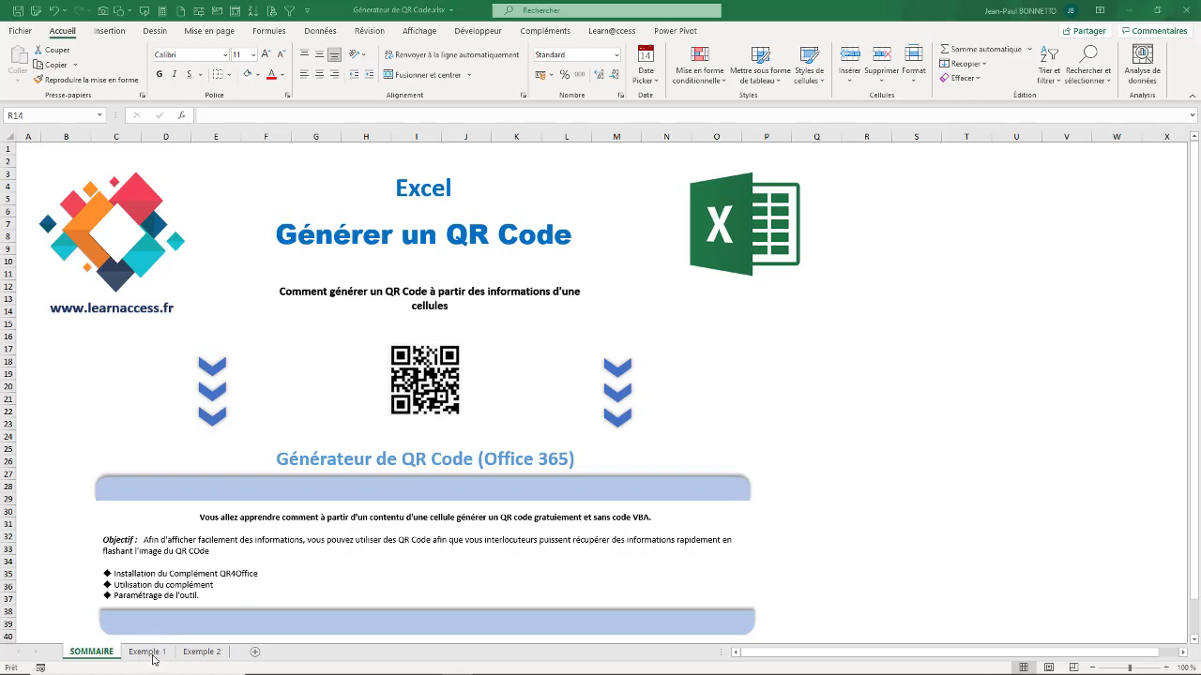
- Switch to the Exemple 1 sheet and open the store of Office add-ins
click(153, 656)
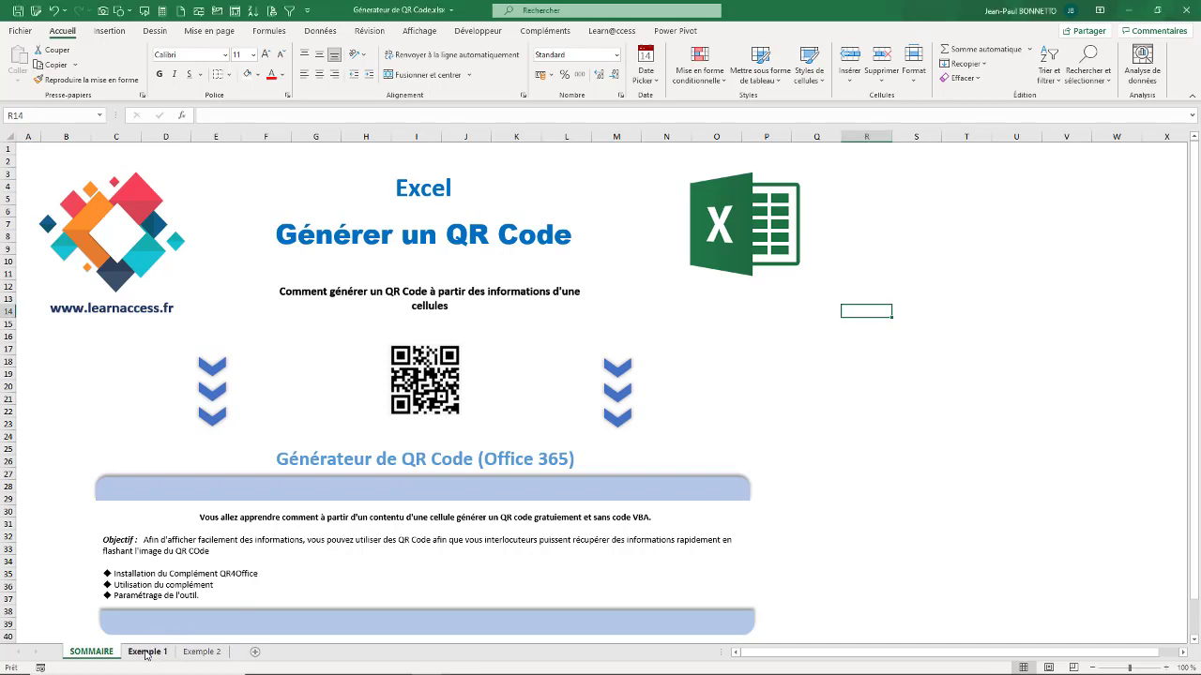
click(146, 654)
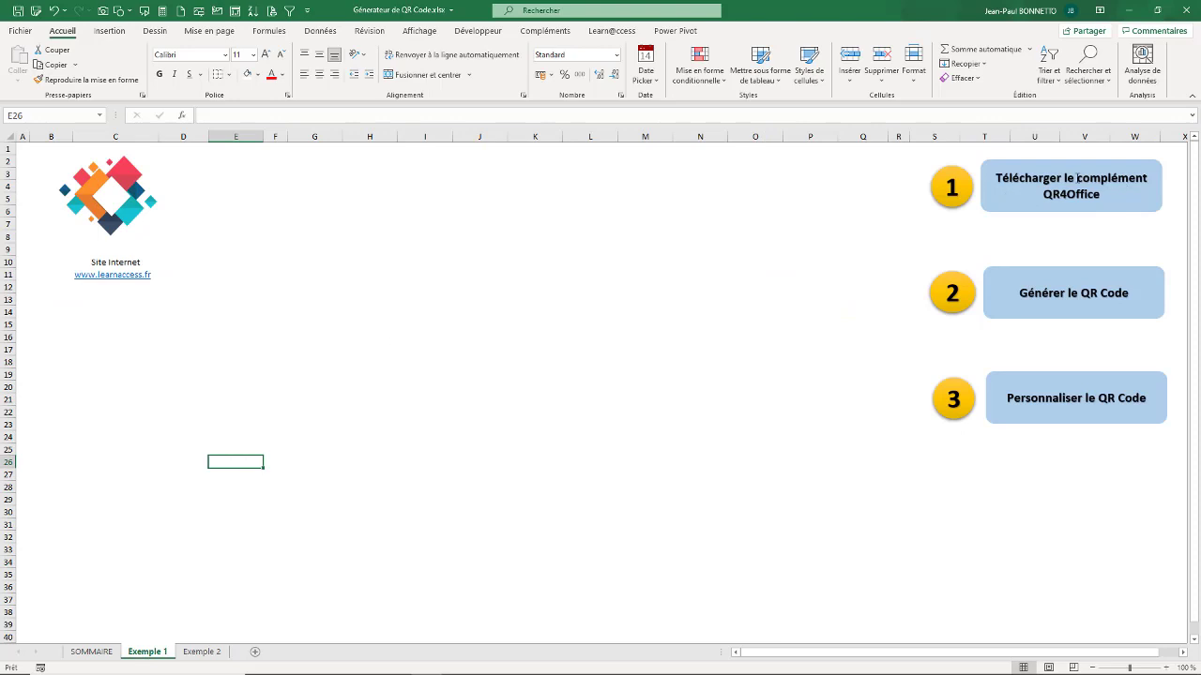
click(335, 234)
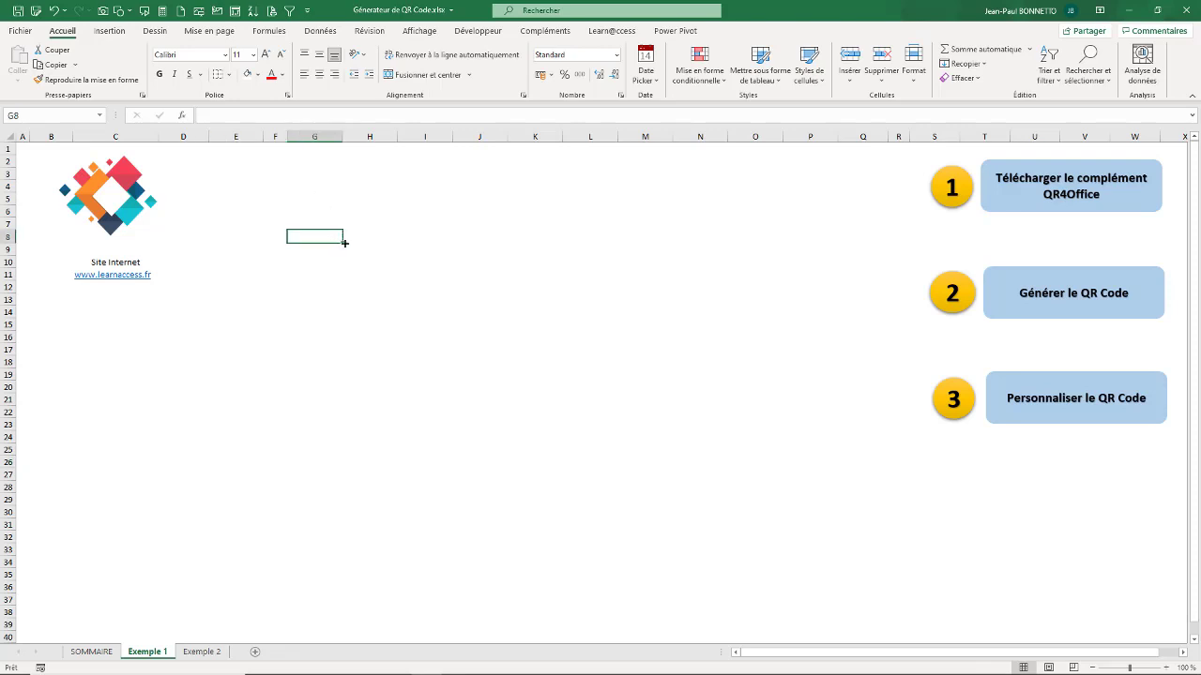
click(123, 36)
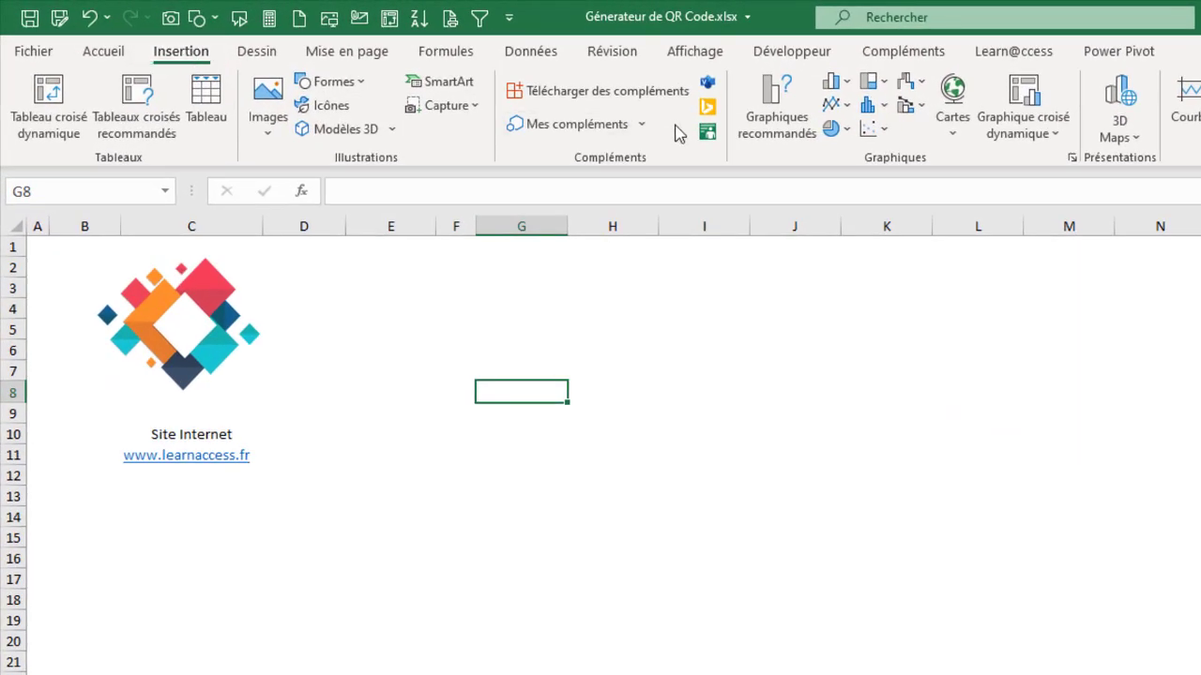
click(644, 125)
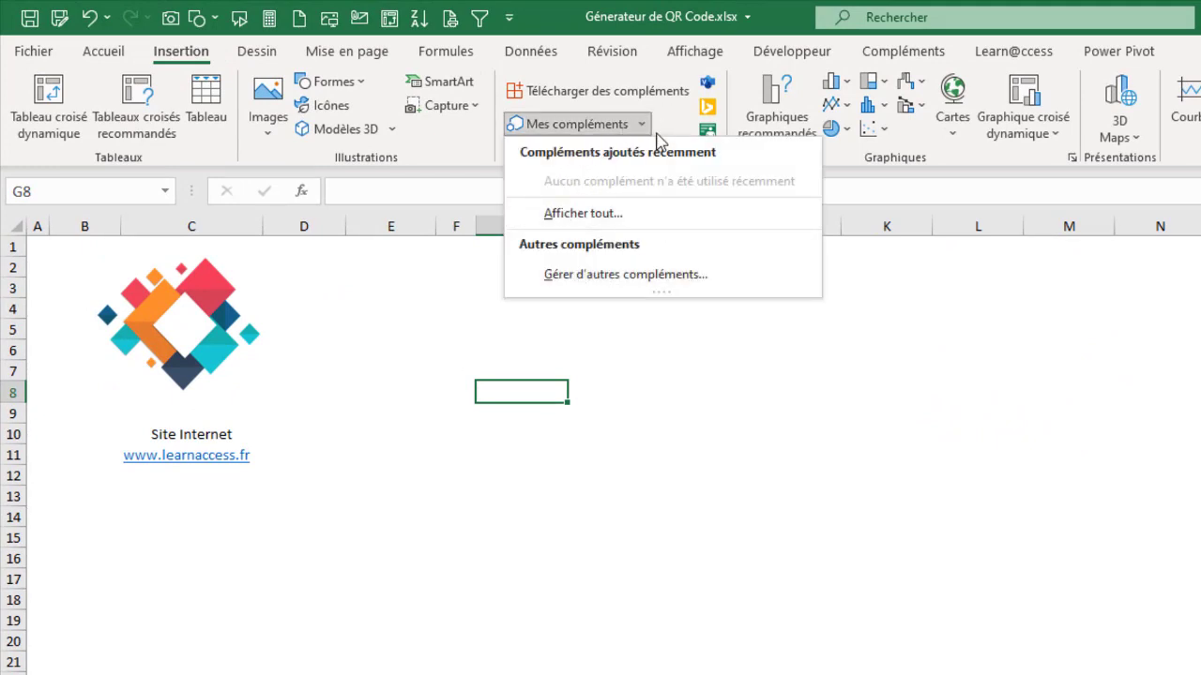
click(587, 94)
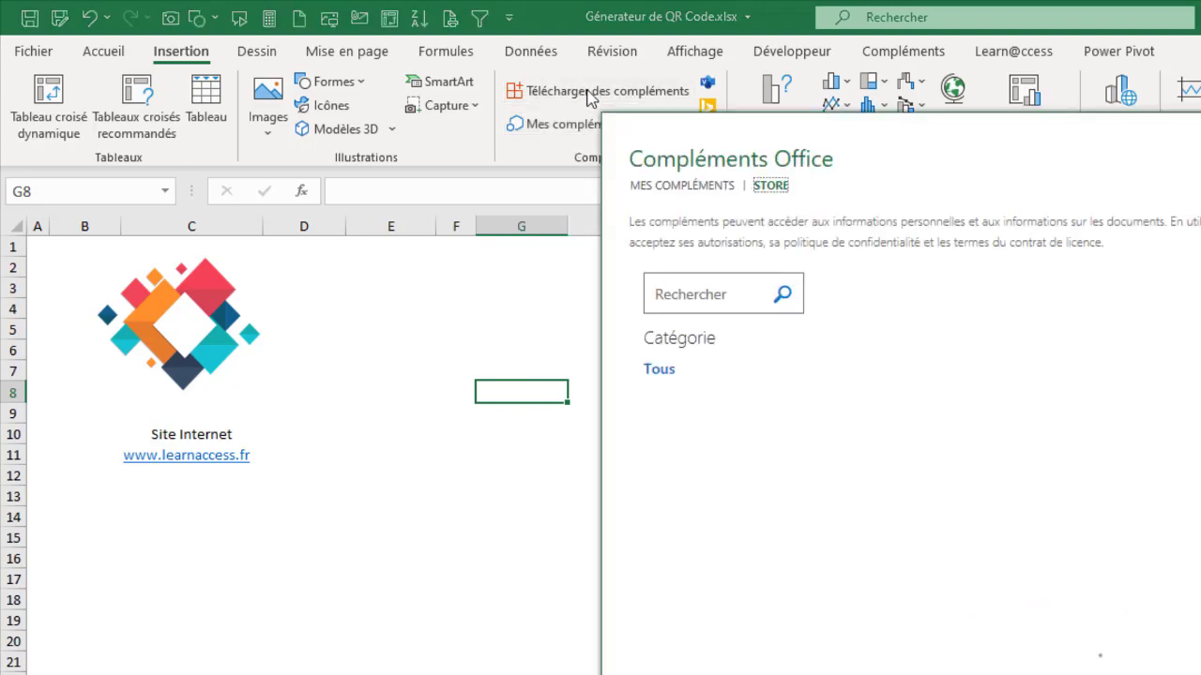
- Search the add-in store for QR and add QR4Office, accepting its licence terms
scroll(1072, 366, down, 10)
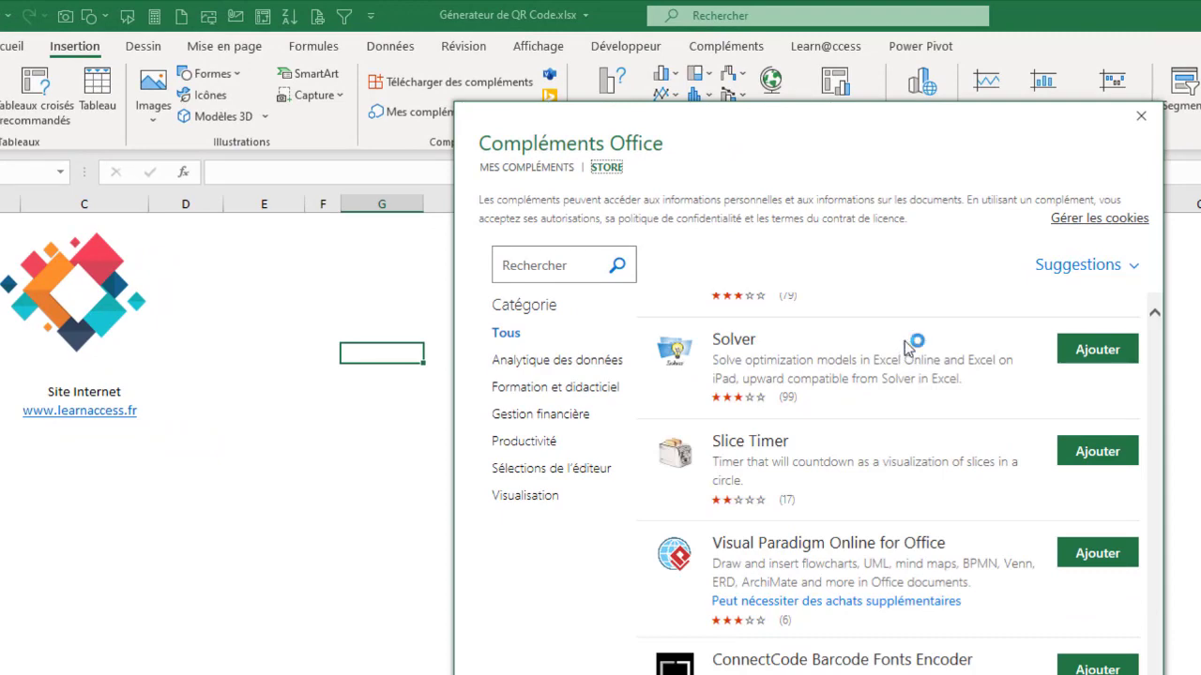
scroll(906, 349, down, 5)
scroll(906, 349, up, 15)
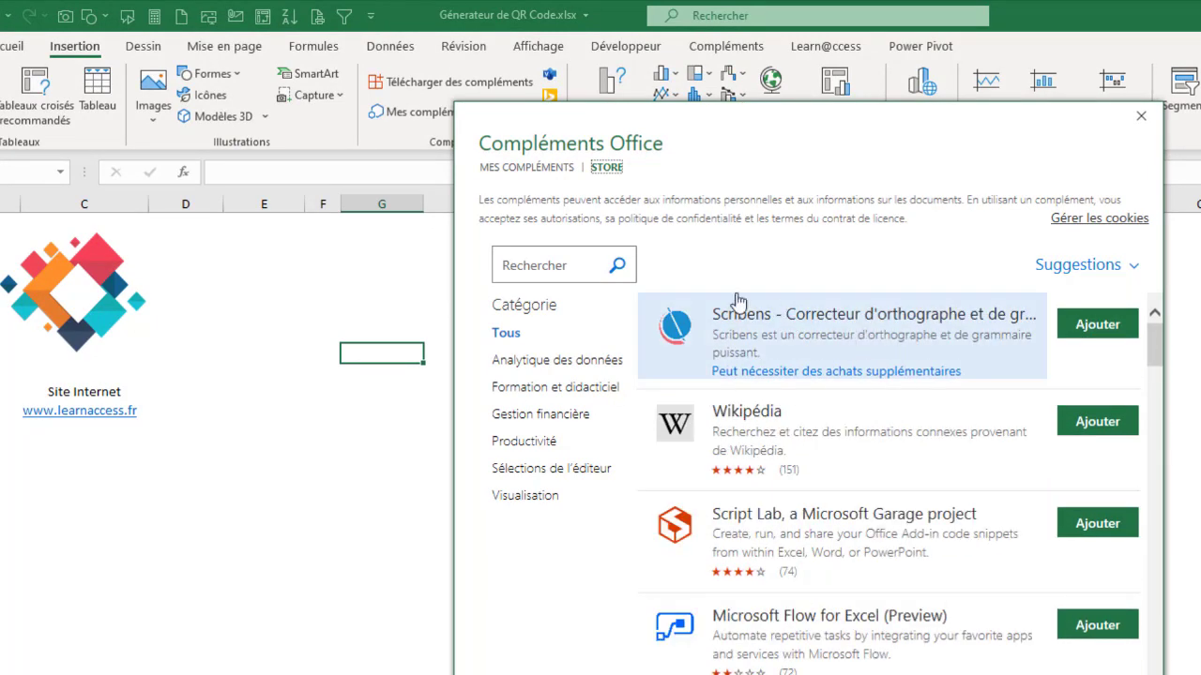
click(518, 269)
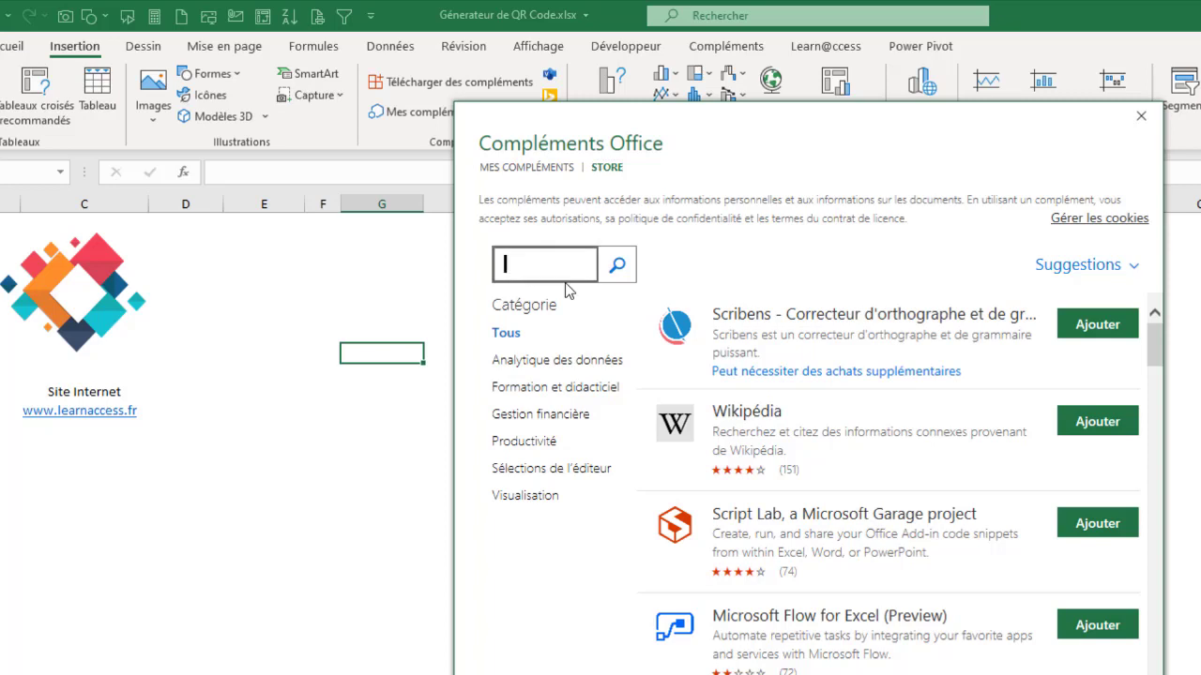
text(QR)
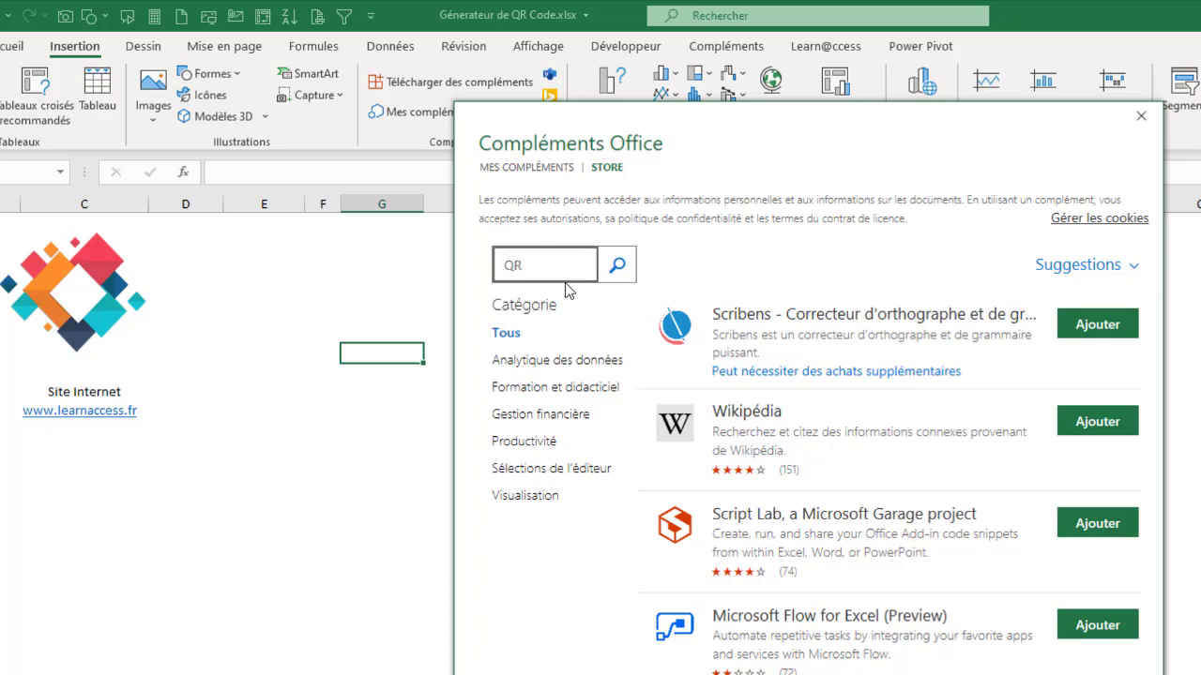
click(617, 266)
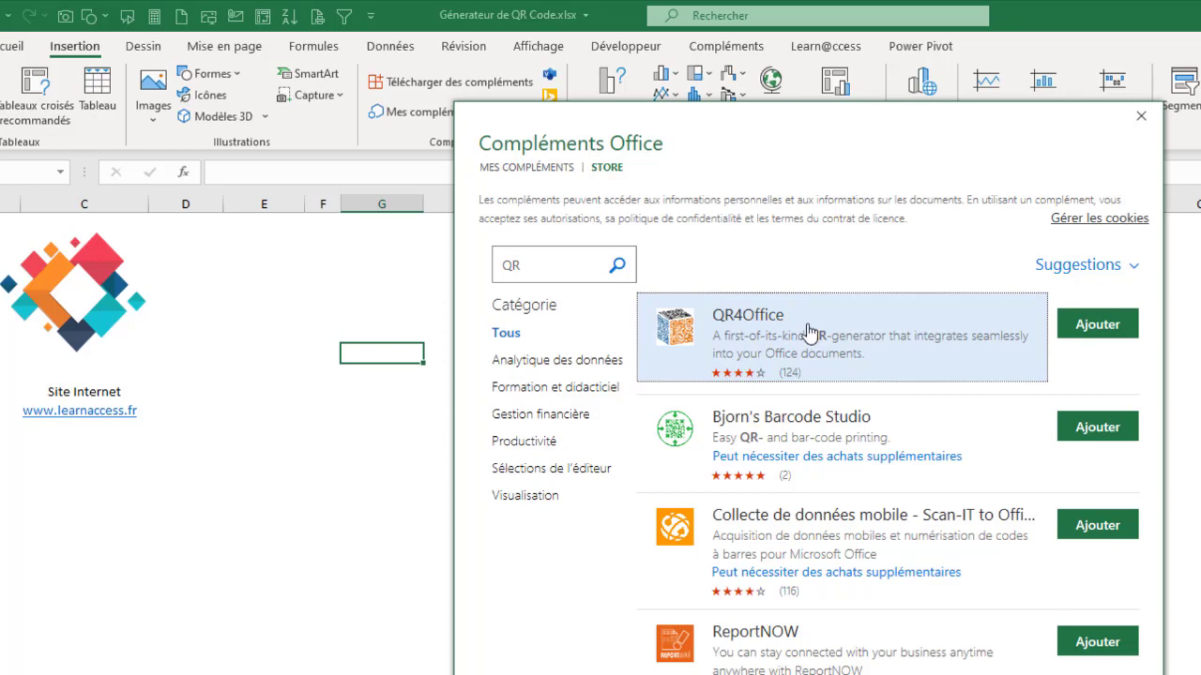
click(1099, 330)
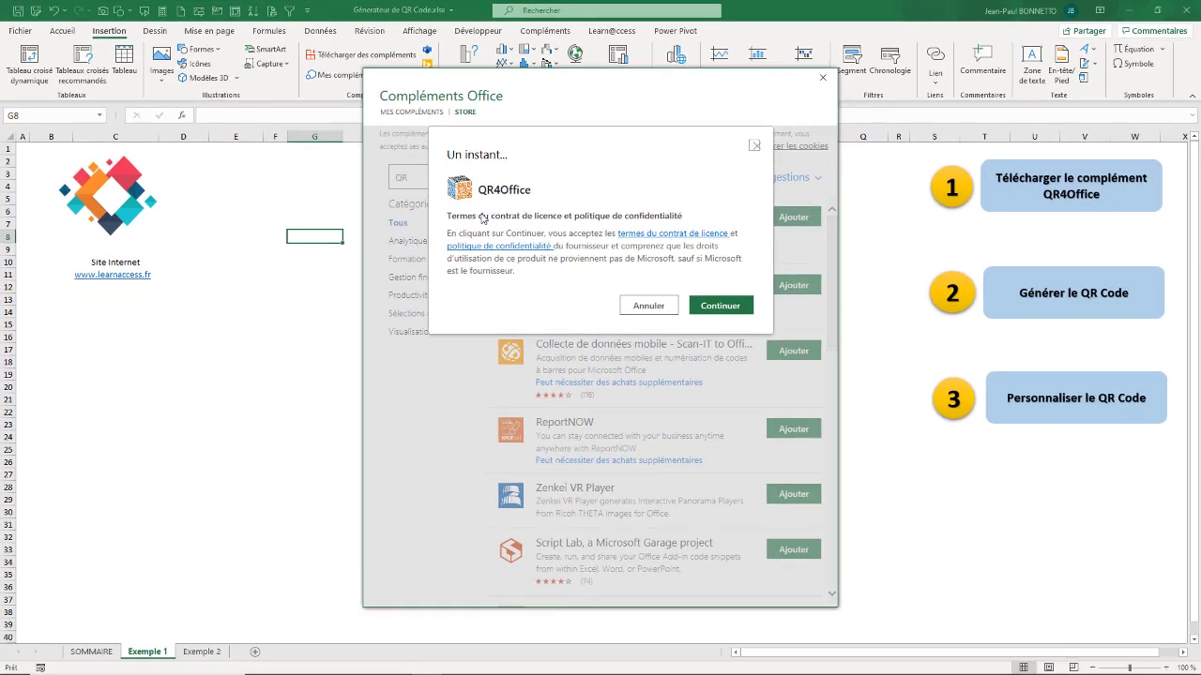
click(724, 310)
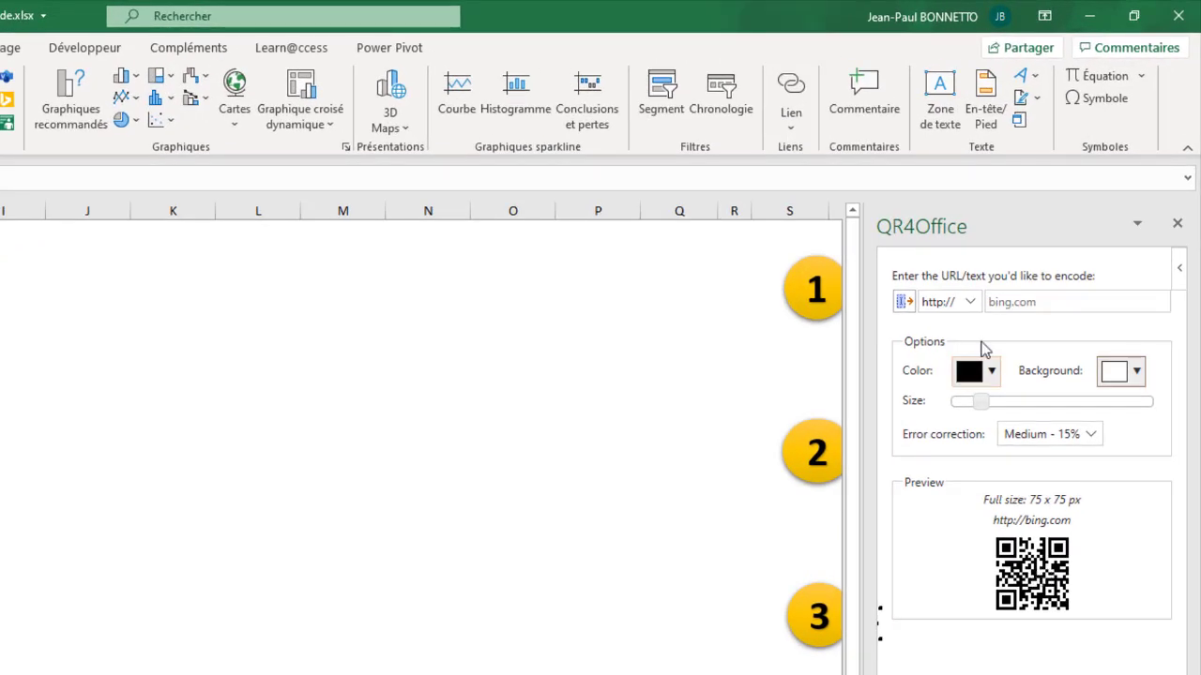
click(1053, 300)
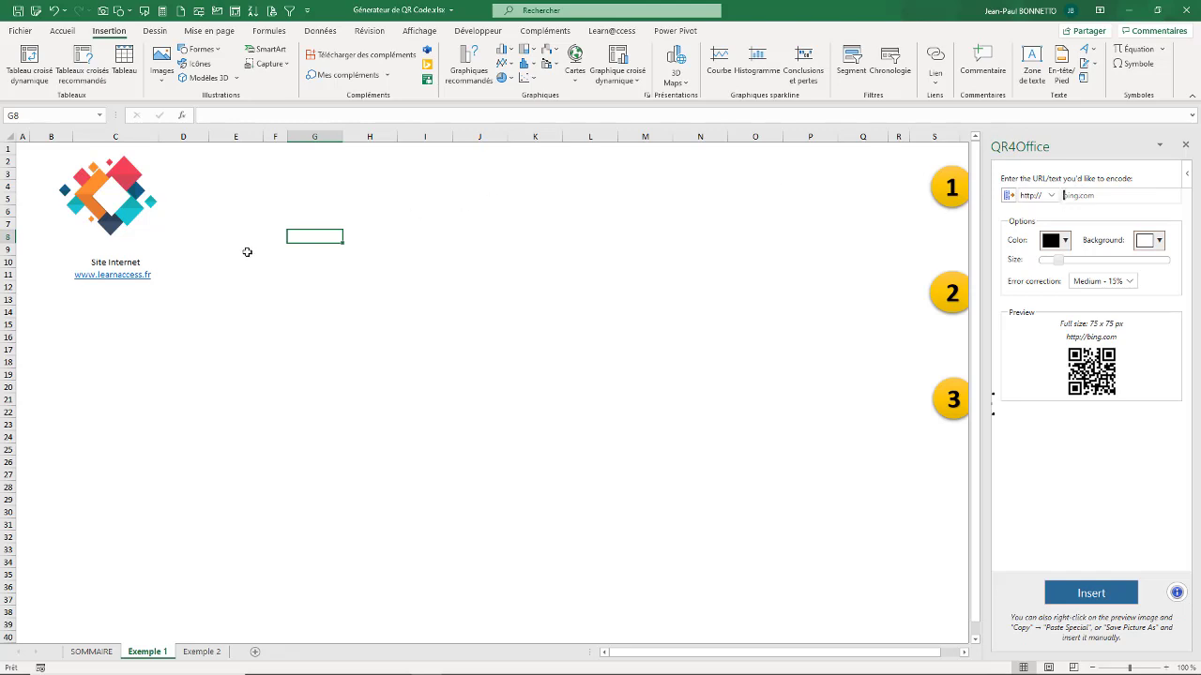
right_click(109, 277)
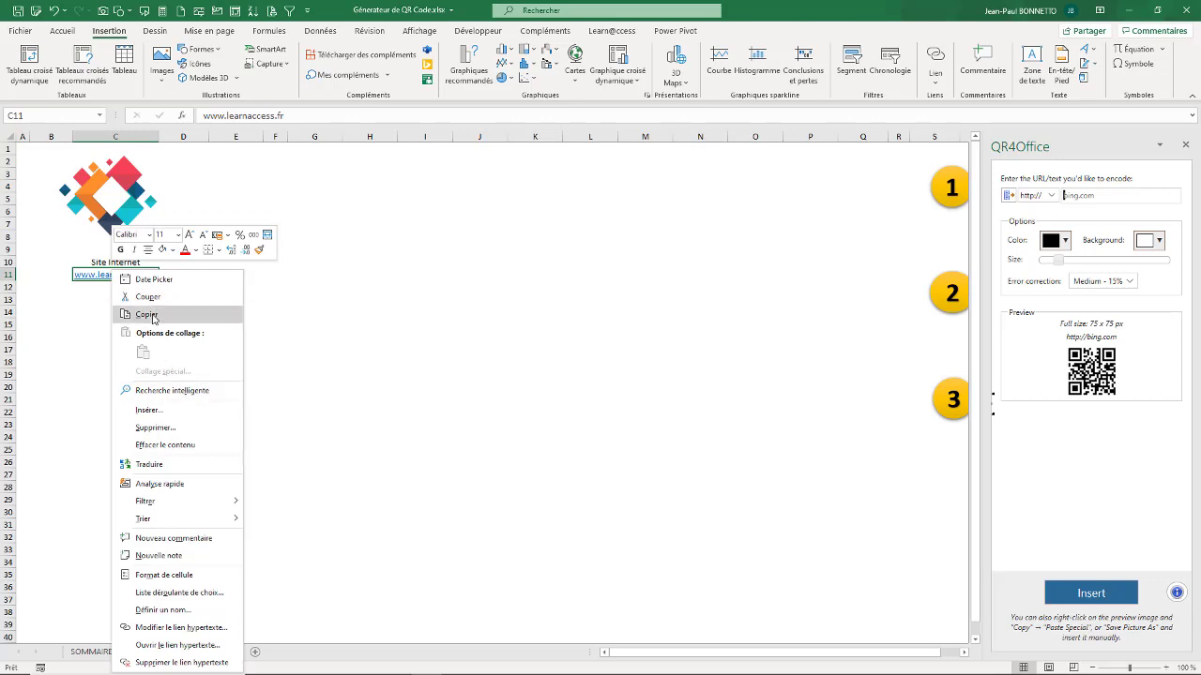
click(148, 315)
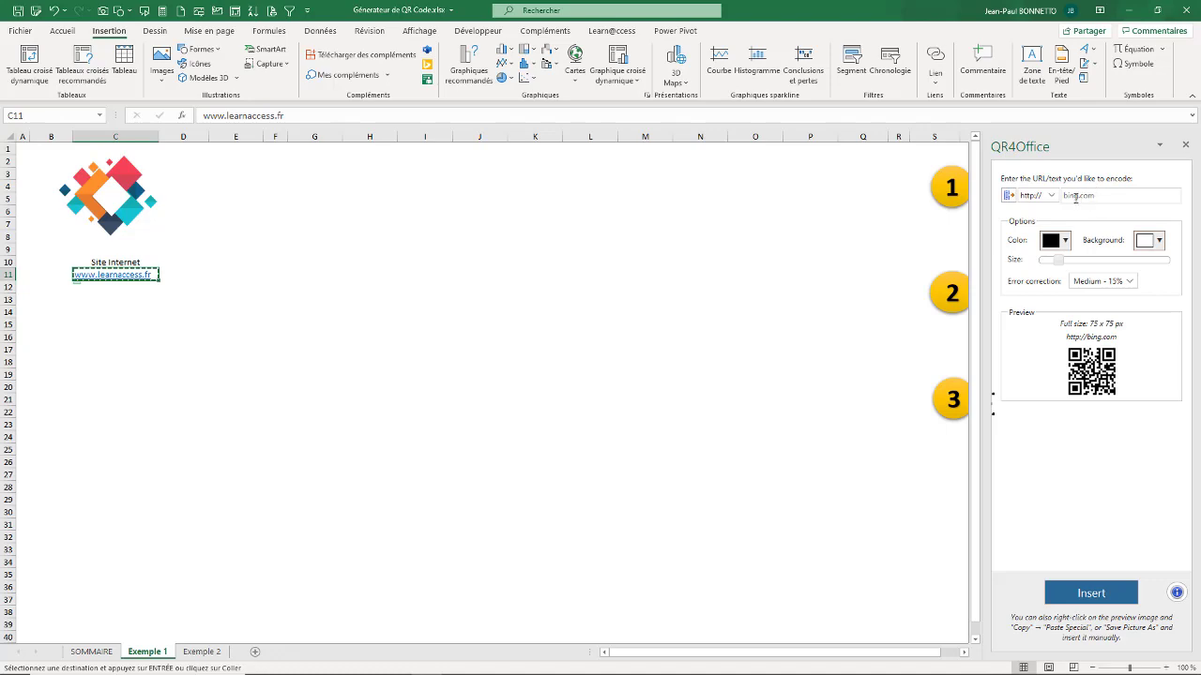
key(ctrl+v)
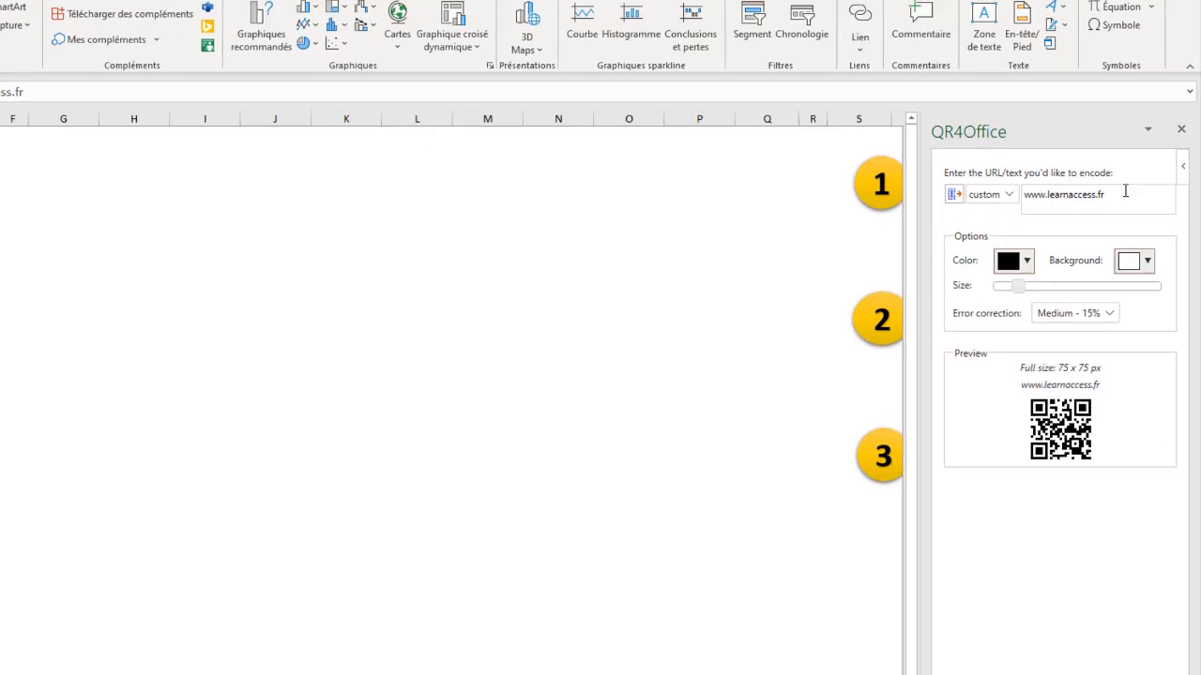
click(1007, 195)
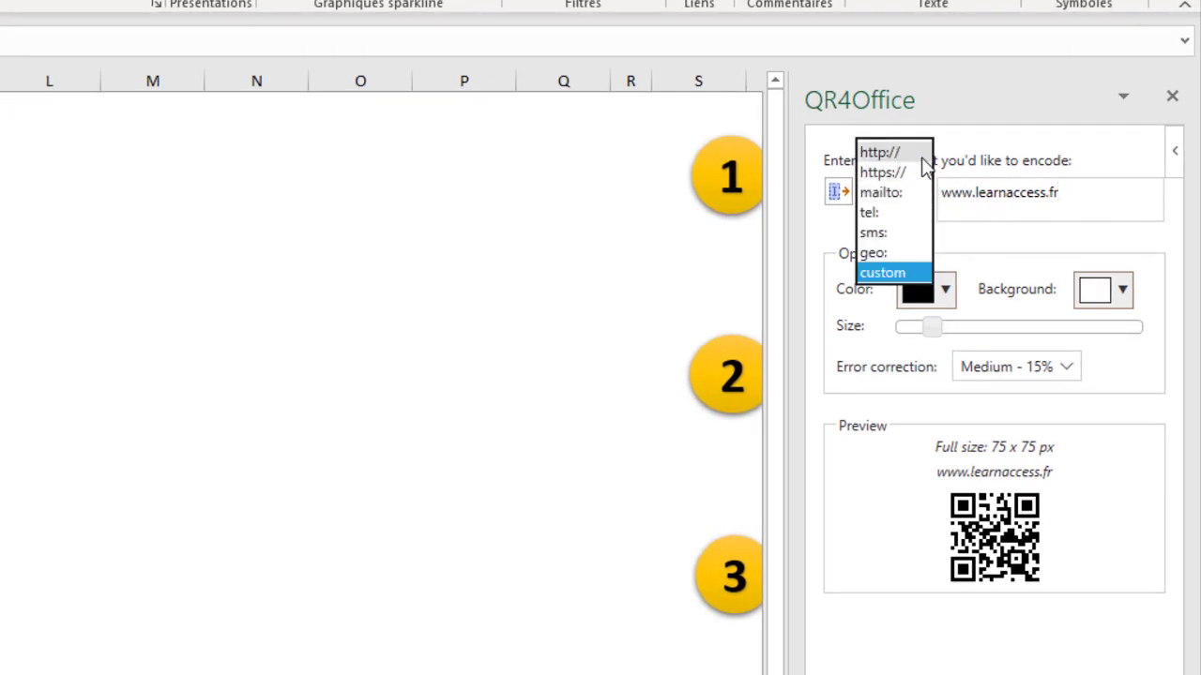
click(1109, 201)
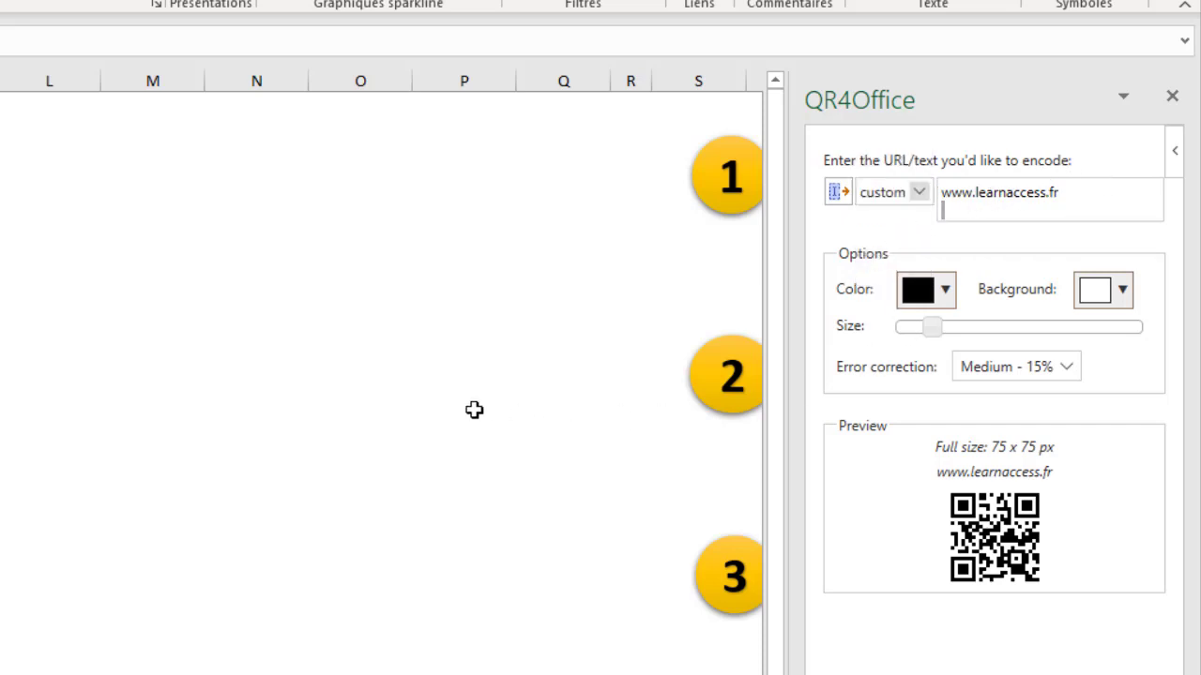
- Select cell P10 as the insertion point for the QR code
click(948, 291)
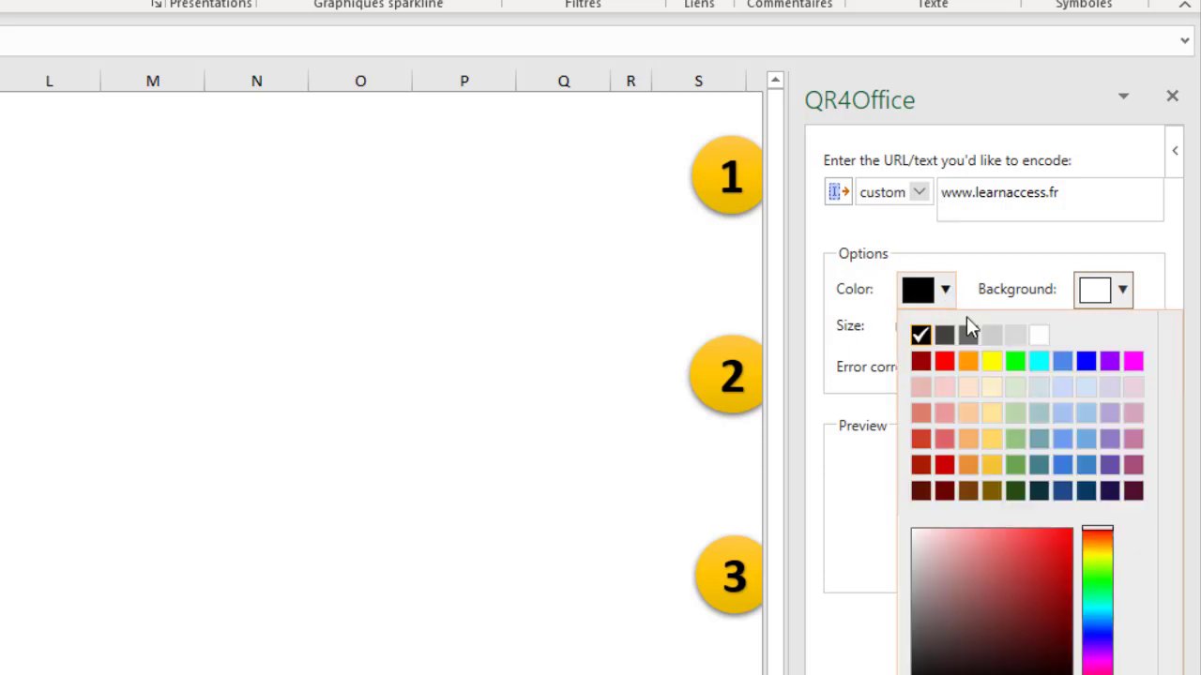
click(439, 319)
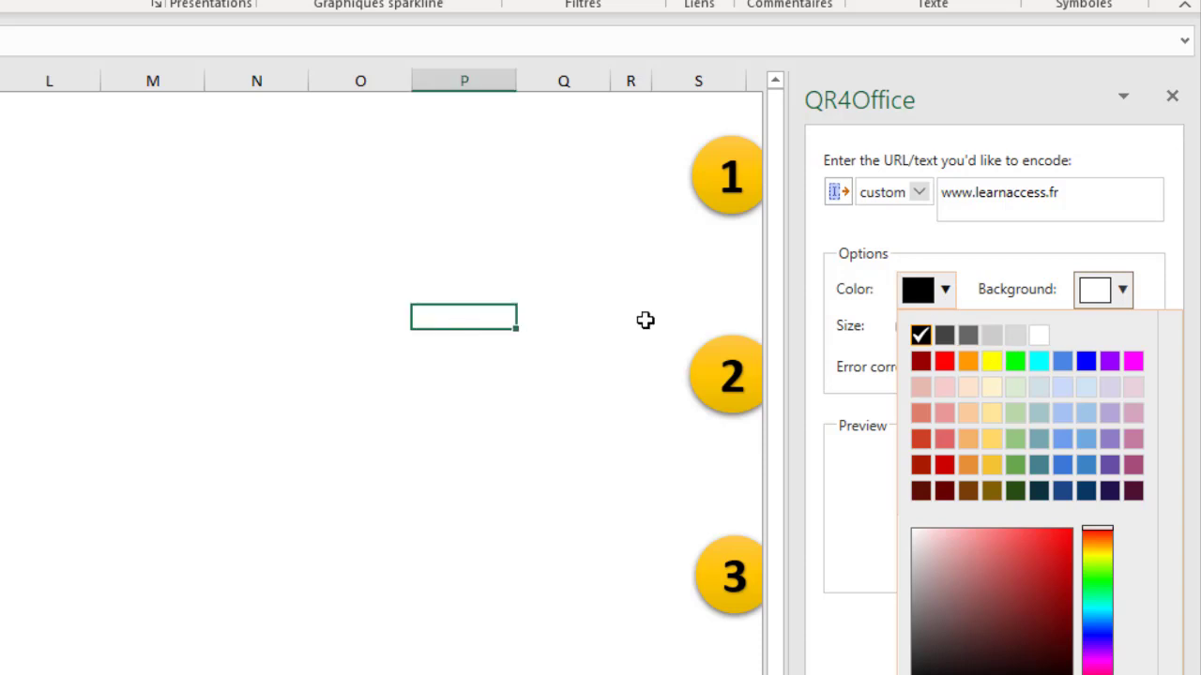
click(948, 293)
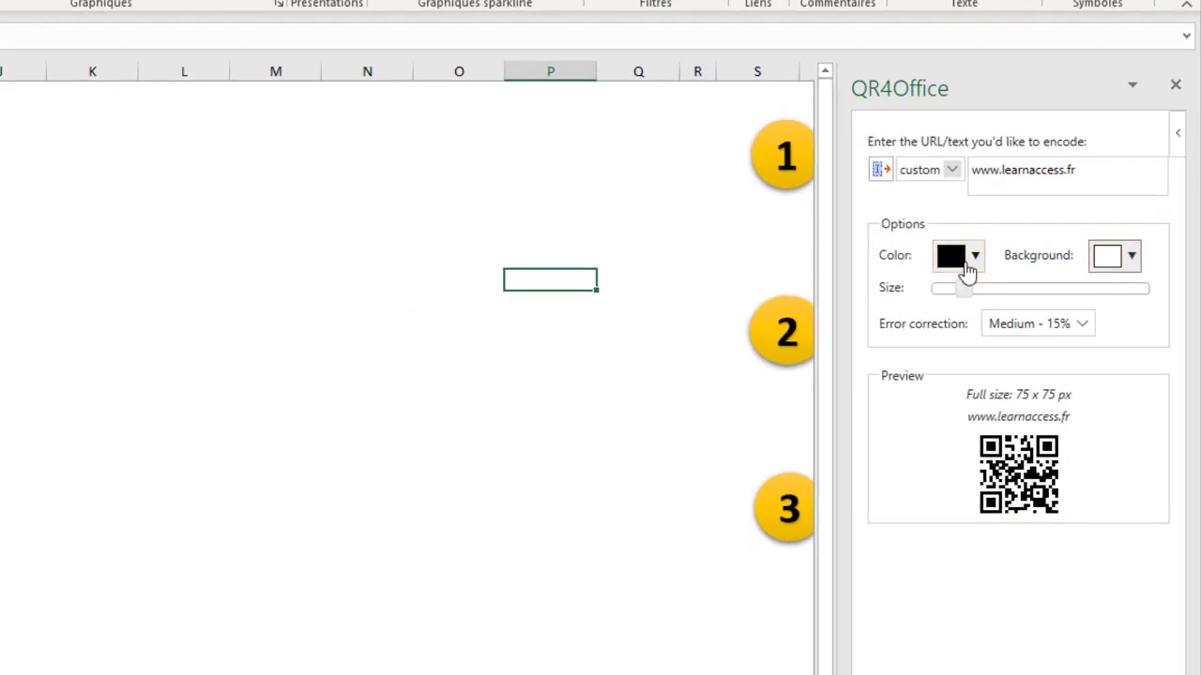
- Try red and magenta as the QR code's color, and return it to black
click(968, 266)
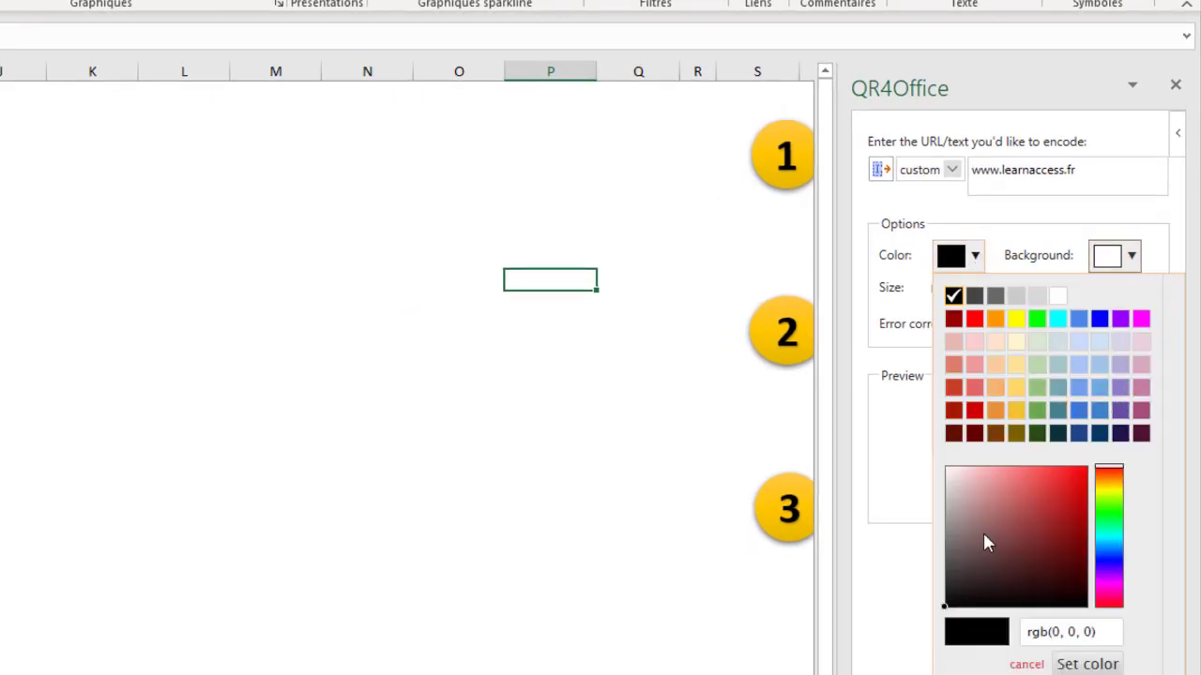
click(974, 319)
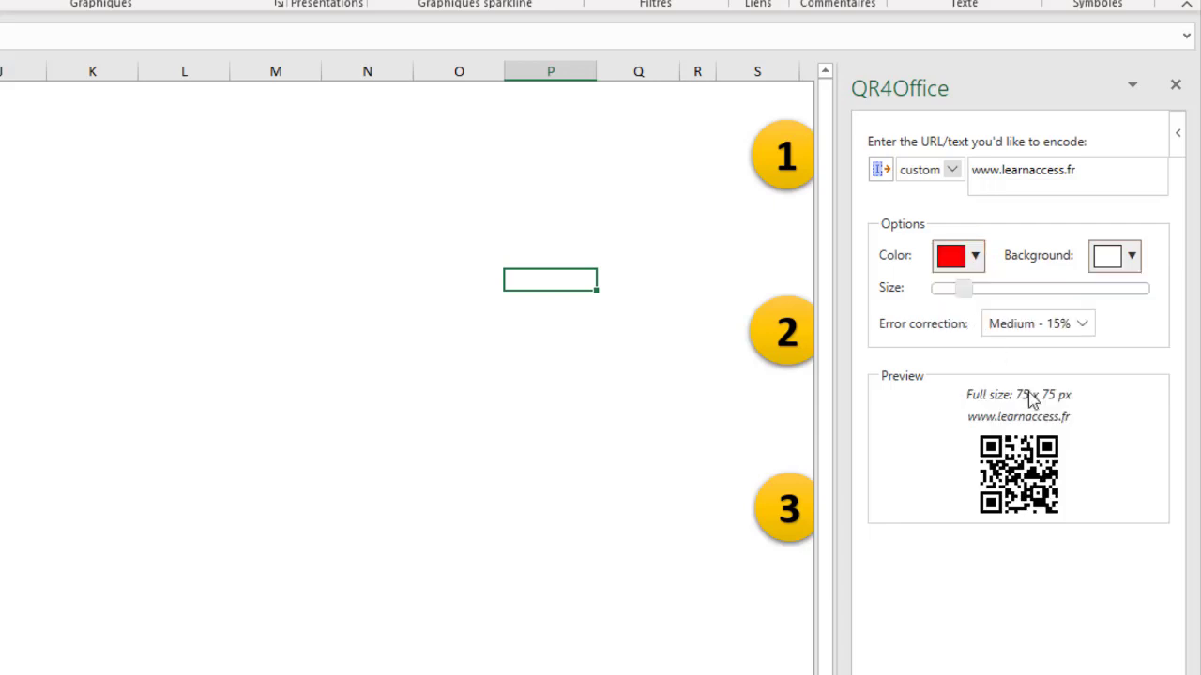
click(975, 257)
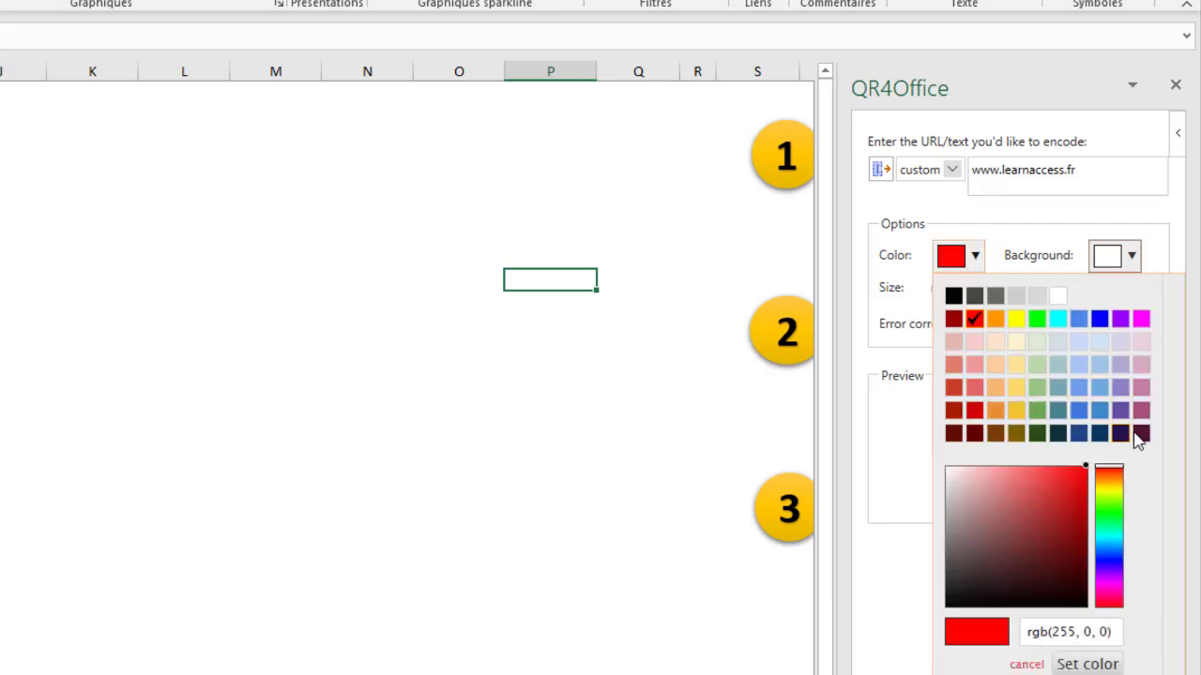
click(1140, 319)
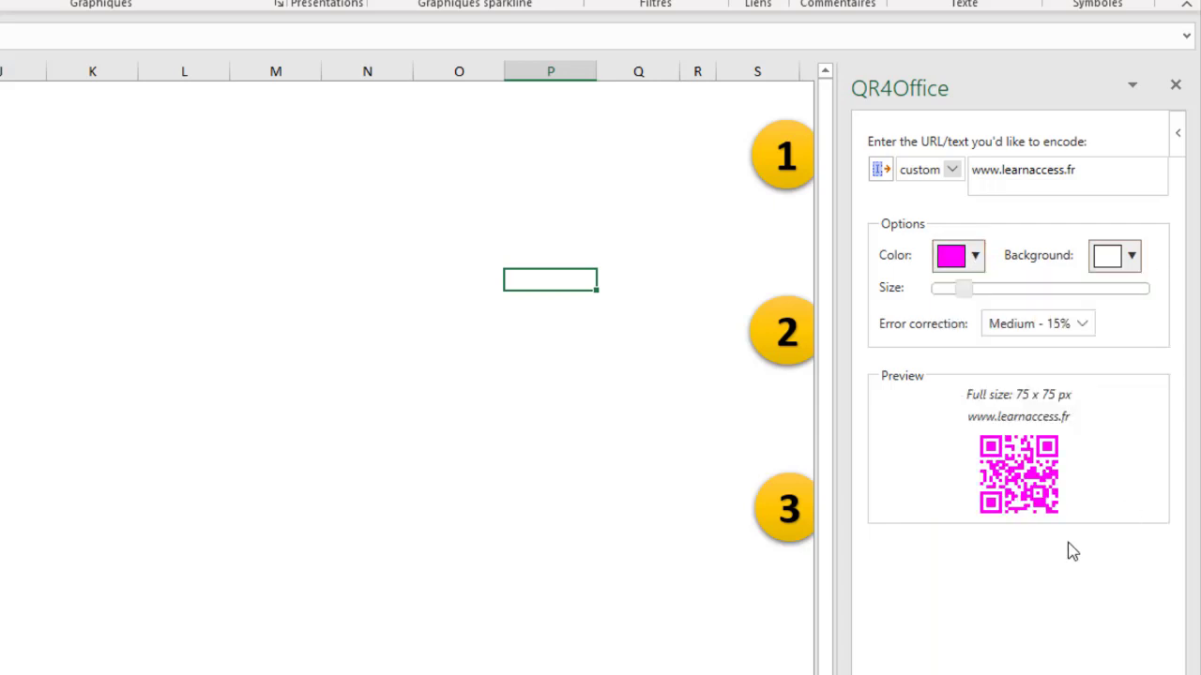
click(973, 260)
click(943, 293)
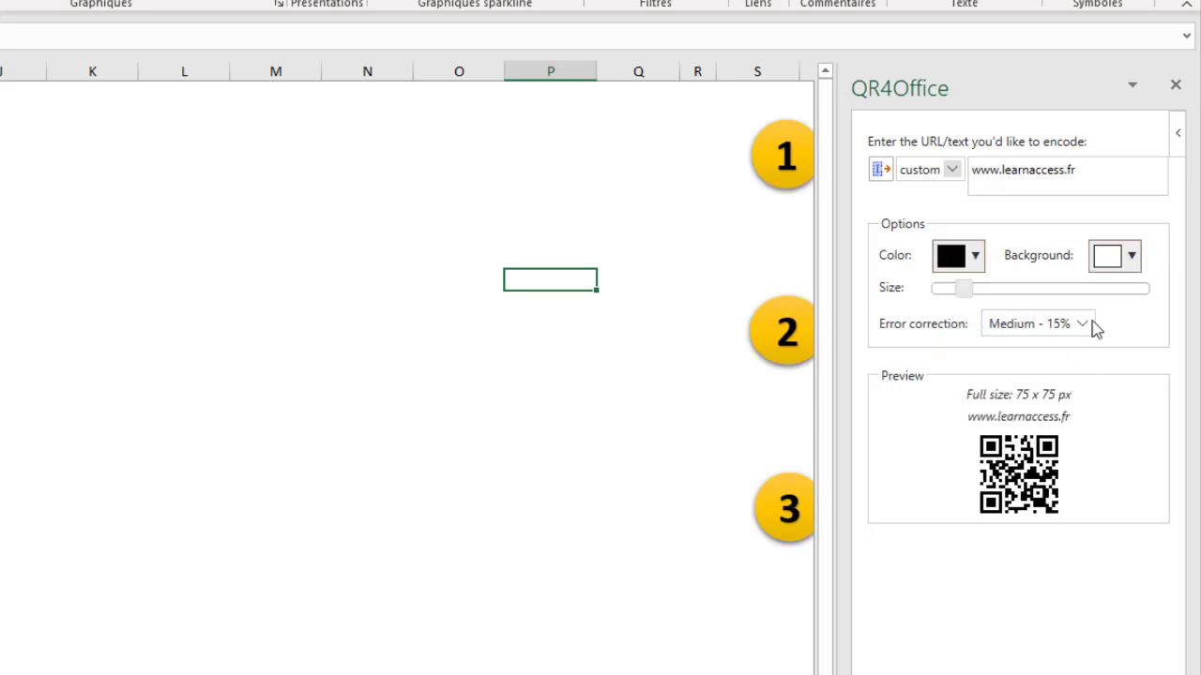
- Try a yellow background for the QR code, and return it to white
click(1132, 257)
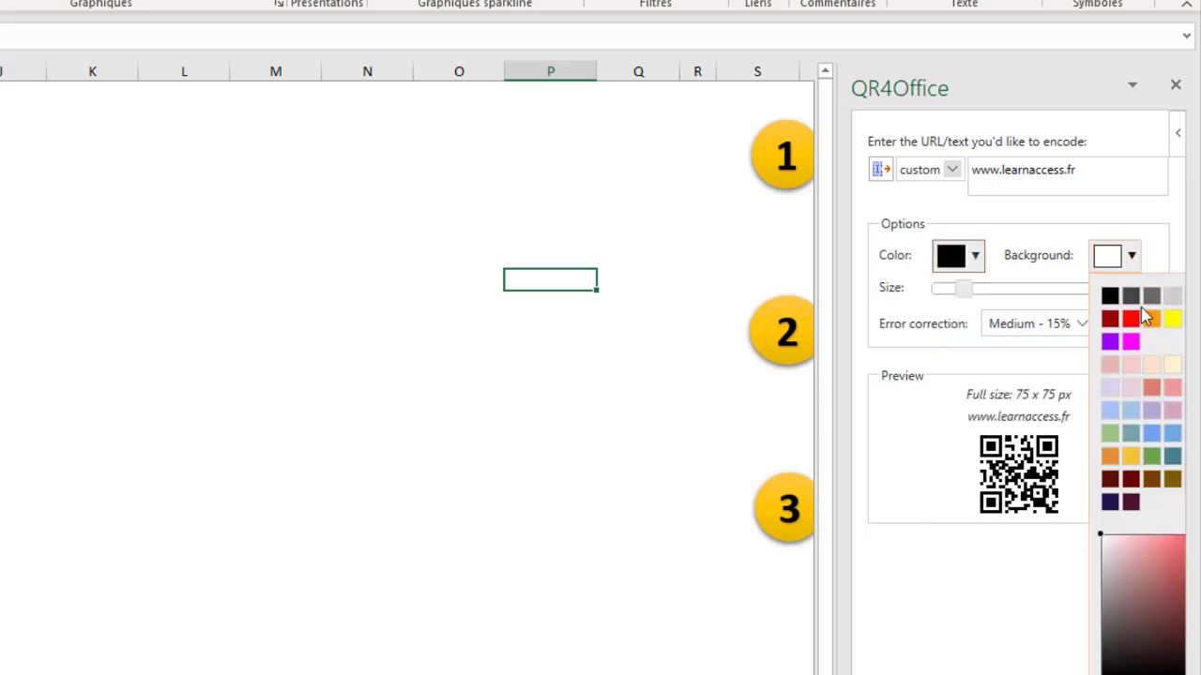
click(1173, 320)
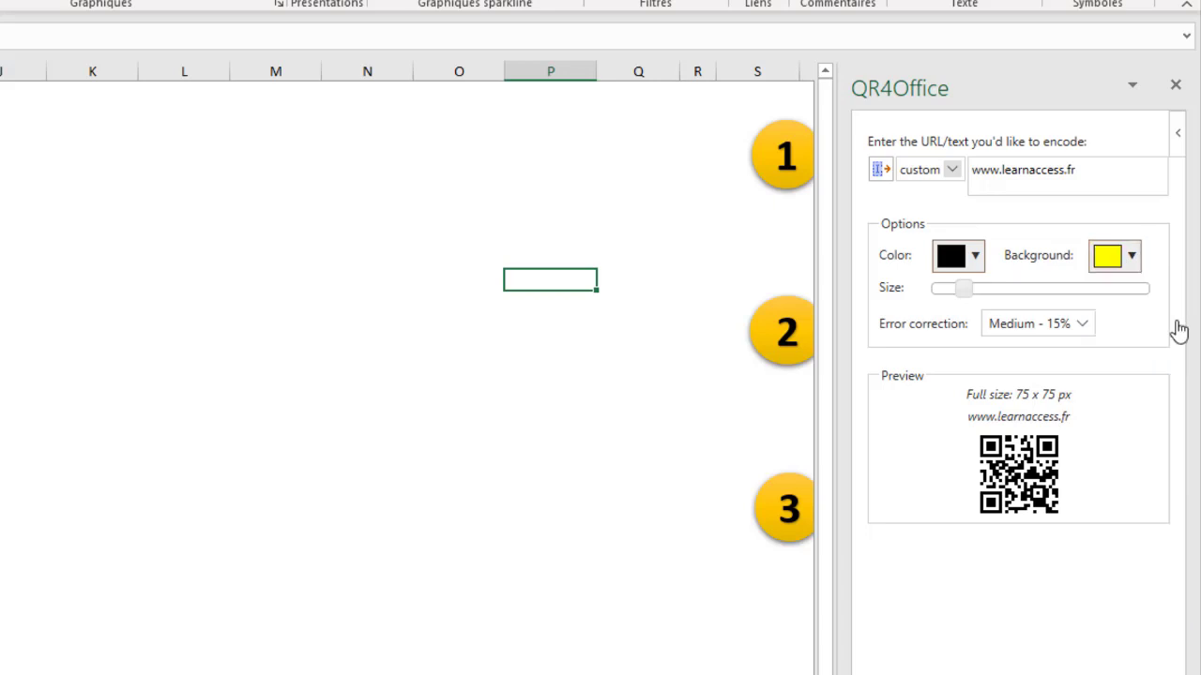
click(1132, 257)
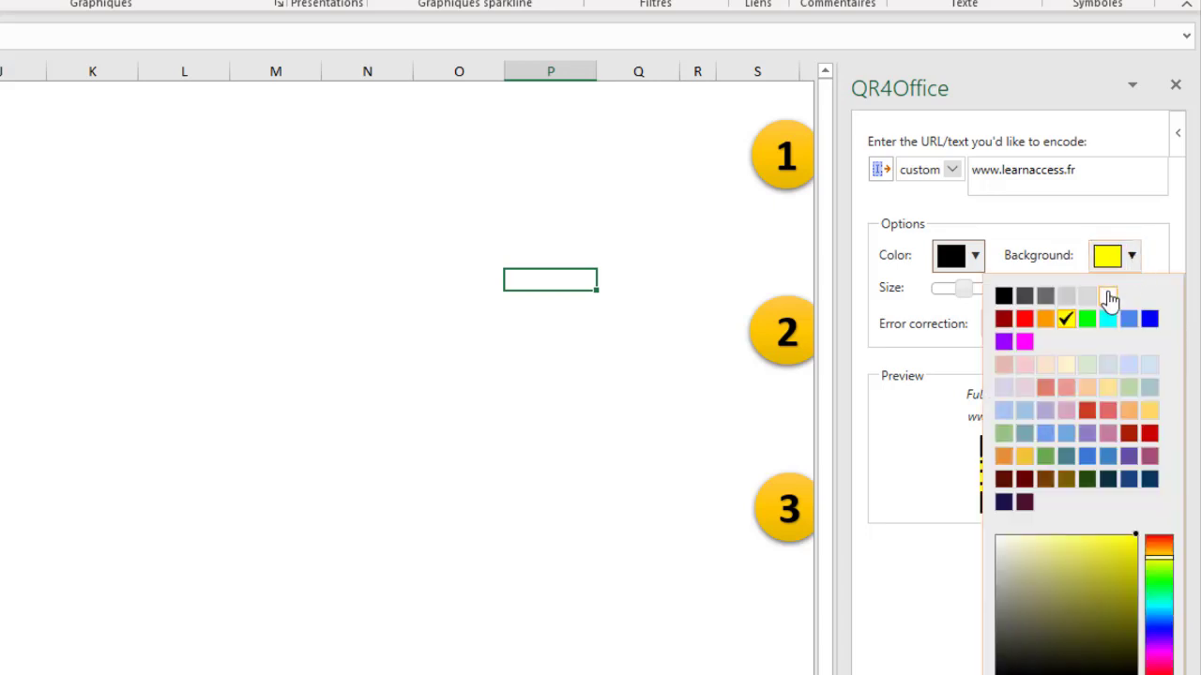
click(1109, 297)
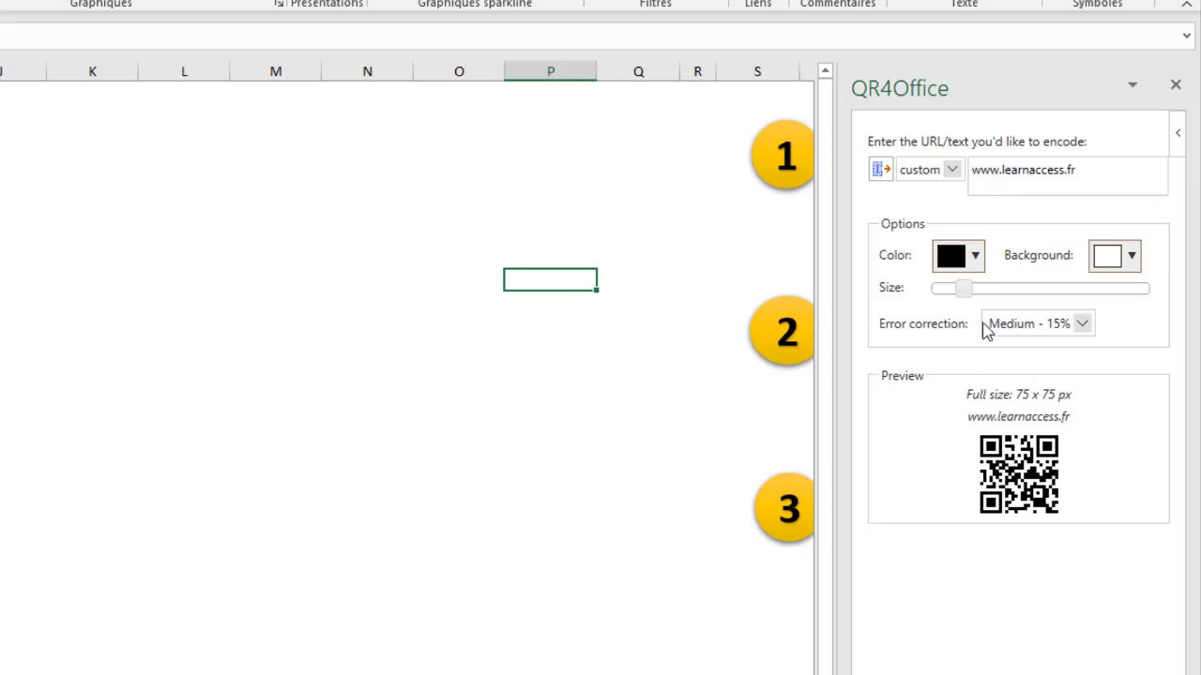
- Set the QR code's size to 100 x 100 px and insert it in the sheet at cell P10
click(1085, 324)
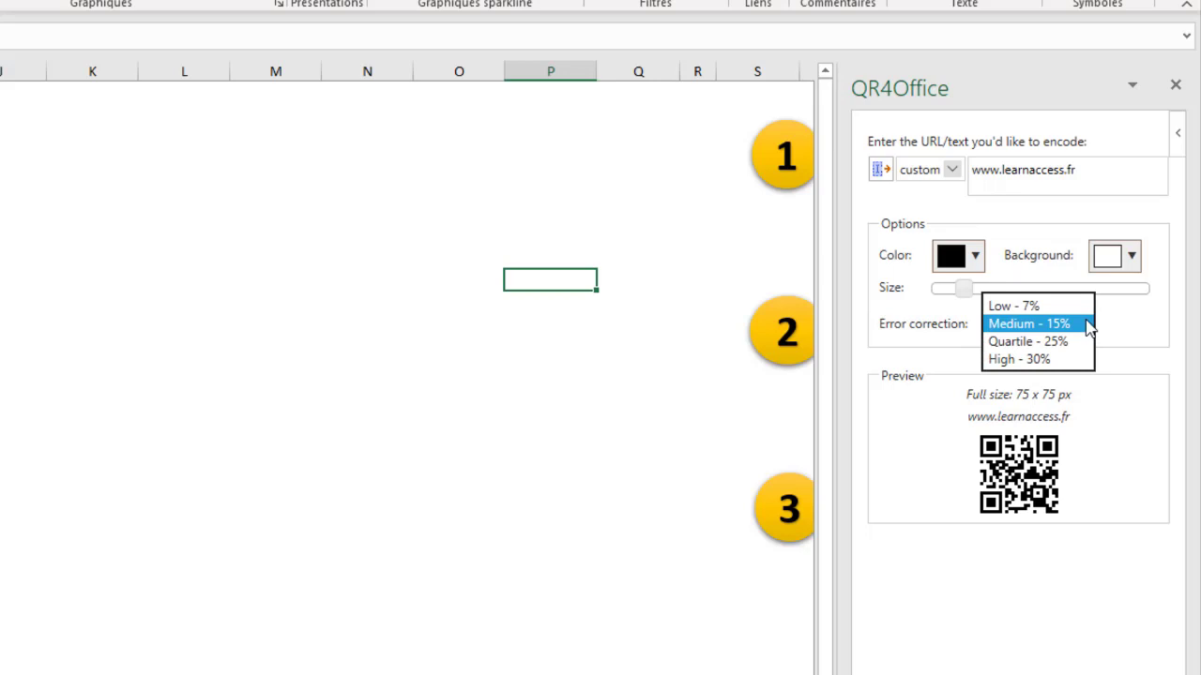
drag(964, 288, 1013, 321)
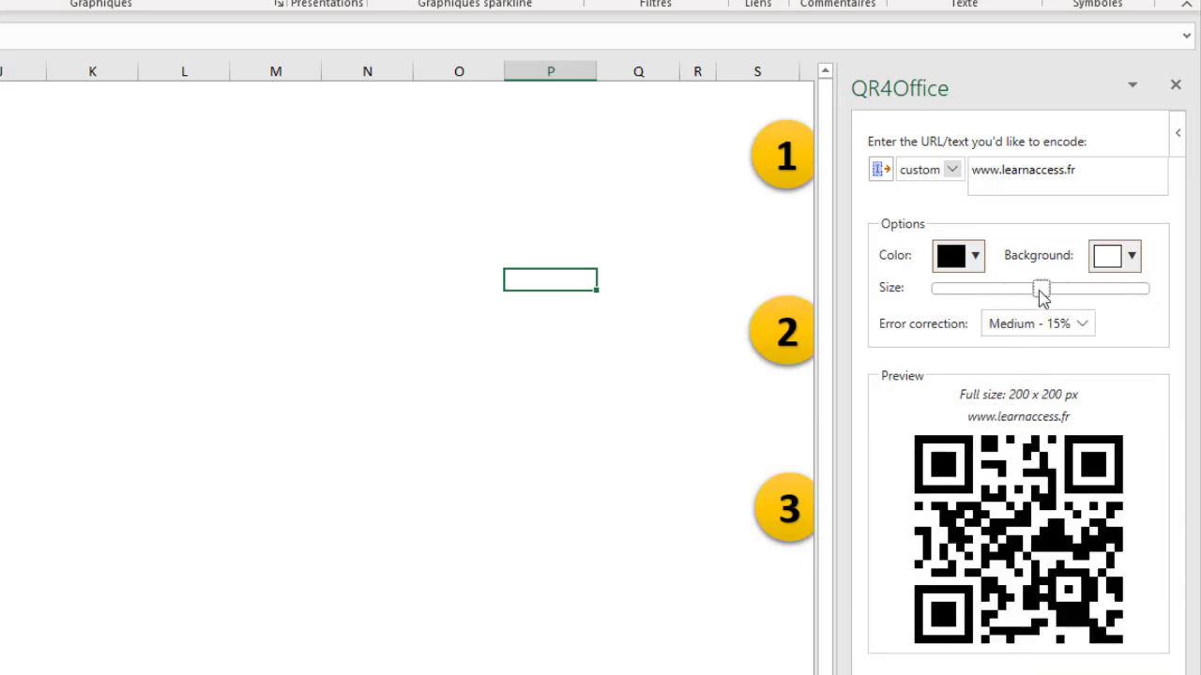
drag(1041, 295, 982, 293)
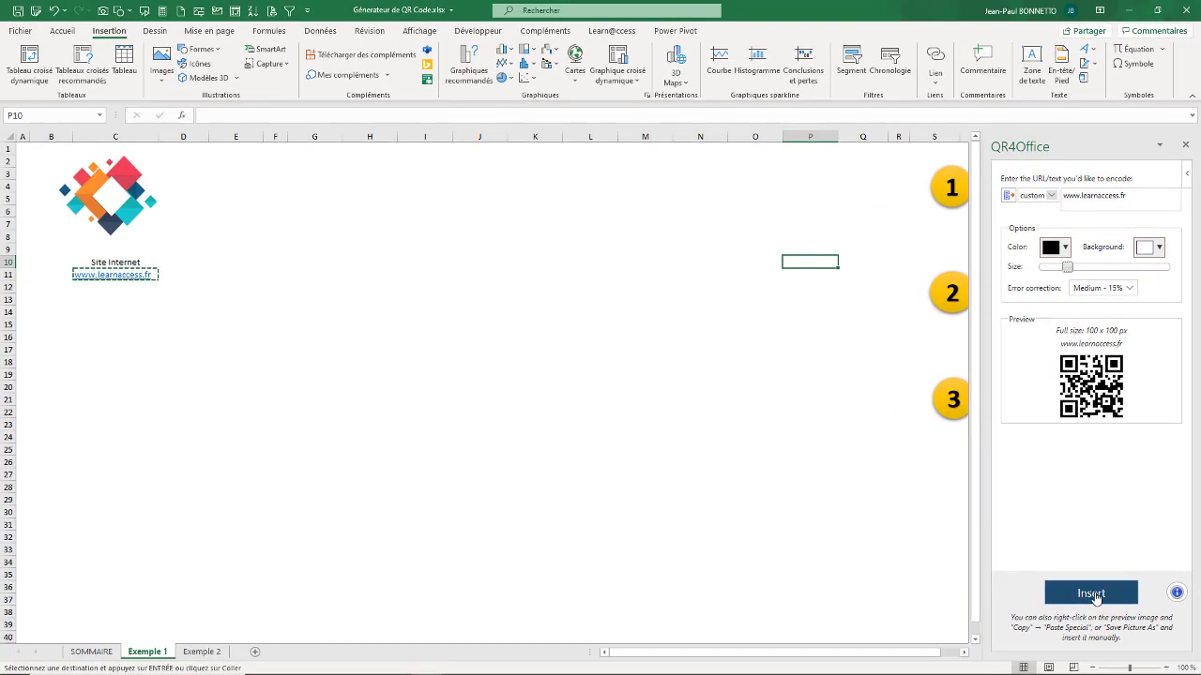
click(1096, 598)
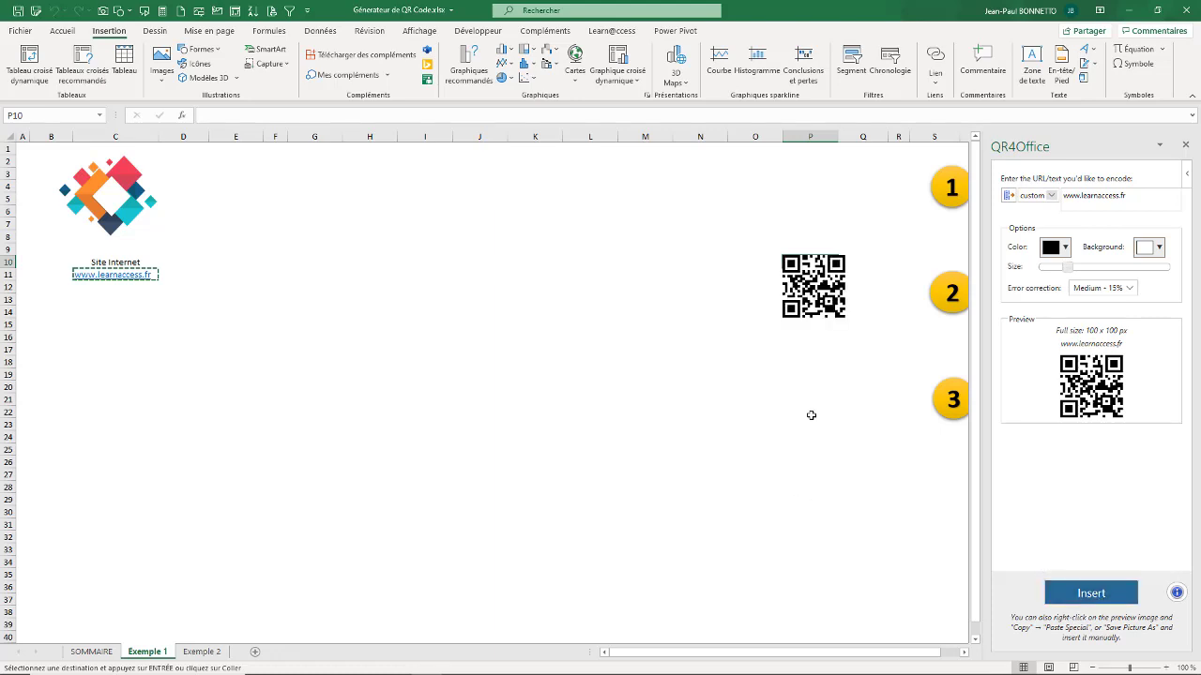
- Move the 100 x 100 px QR code next to the website address, around columns E and F
click(804, 298)
drag(370, 299, 251, 259)
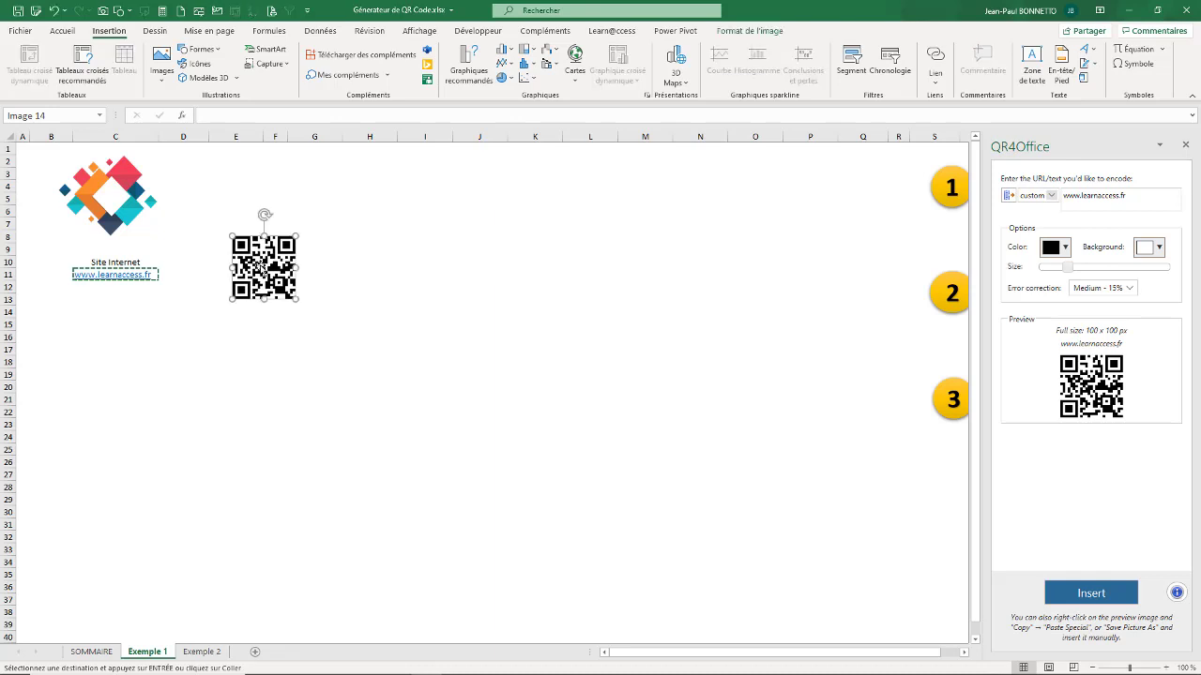
- Insert a 150 x 150 px version of the QR code at cell J11 and move it beside the first one
click(486, 272)
drag(1068, 267, 1090, 271)
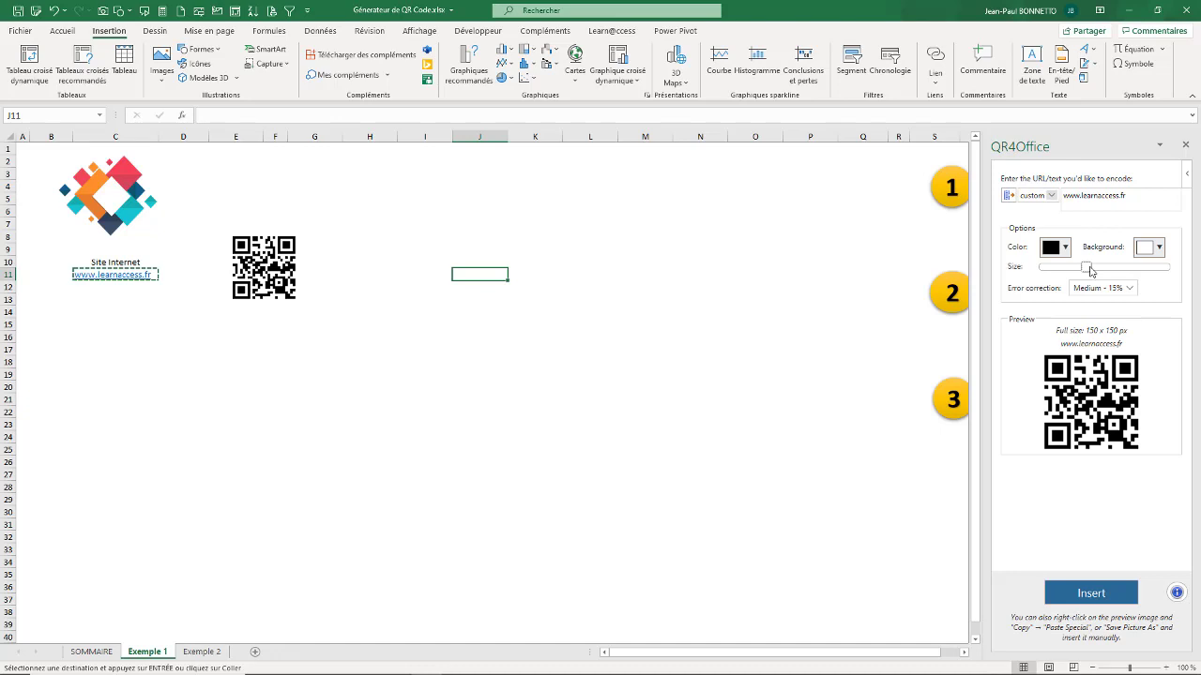
click(1088, 591)
click(484, 305)
drag(484, 305, 387, 260)
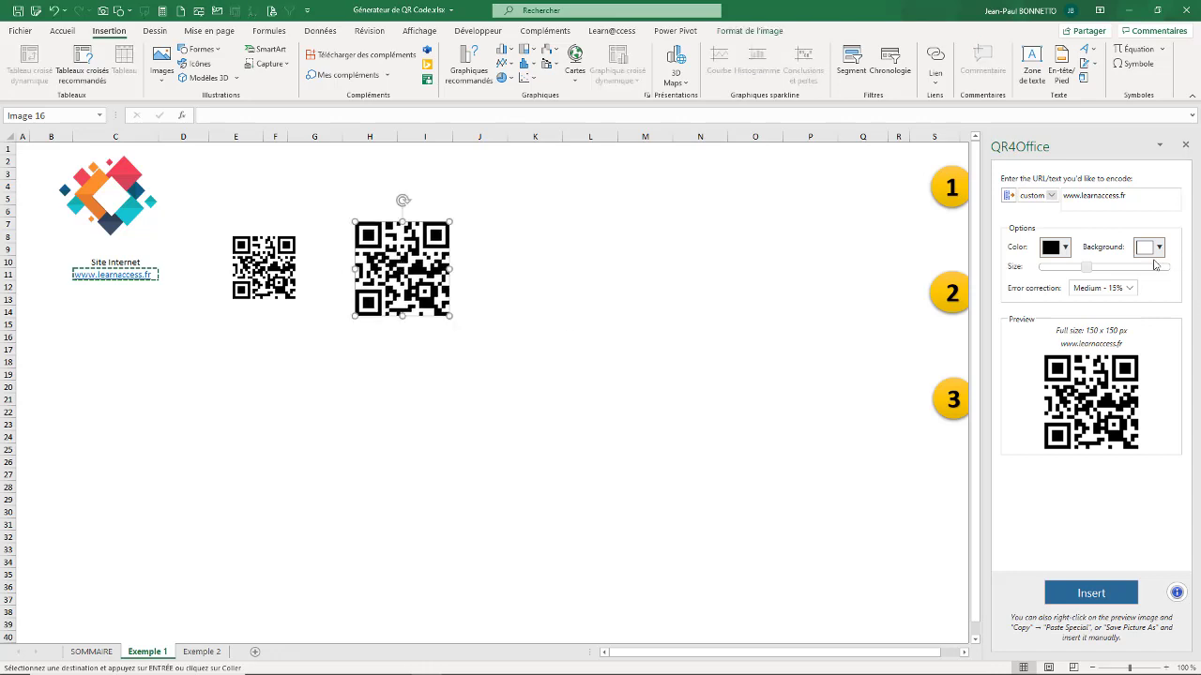
- Insert a 200 x 200 px version of the QR code and place it to the right of the 150 px one
drag(1086, 267, 1114, 269)
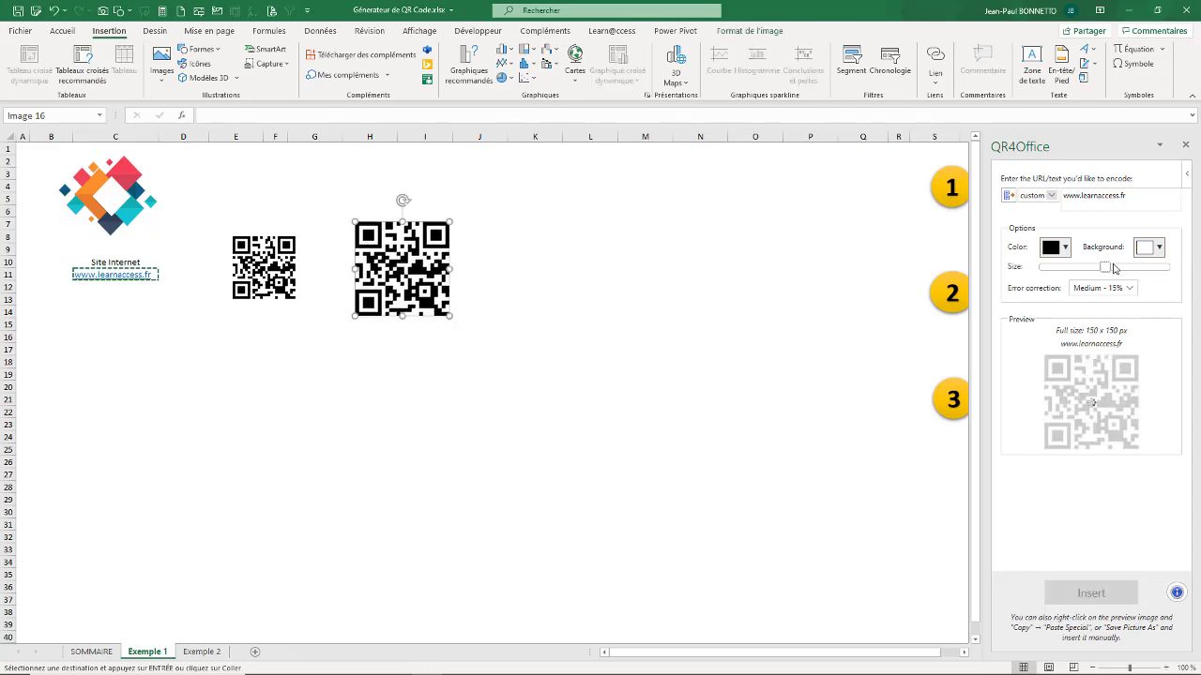
click(1091, 592)
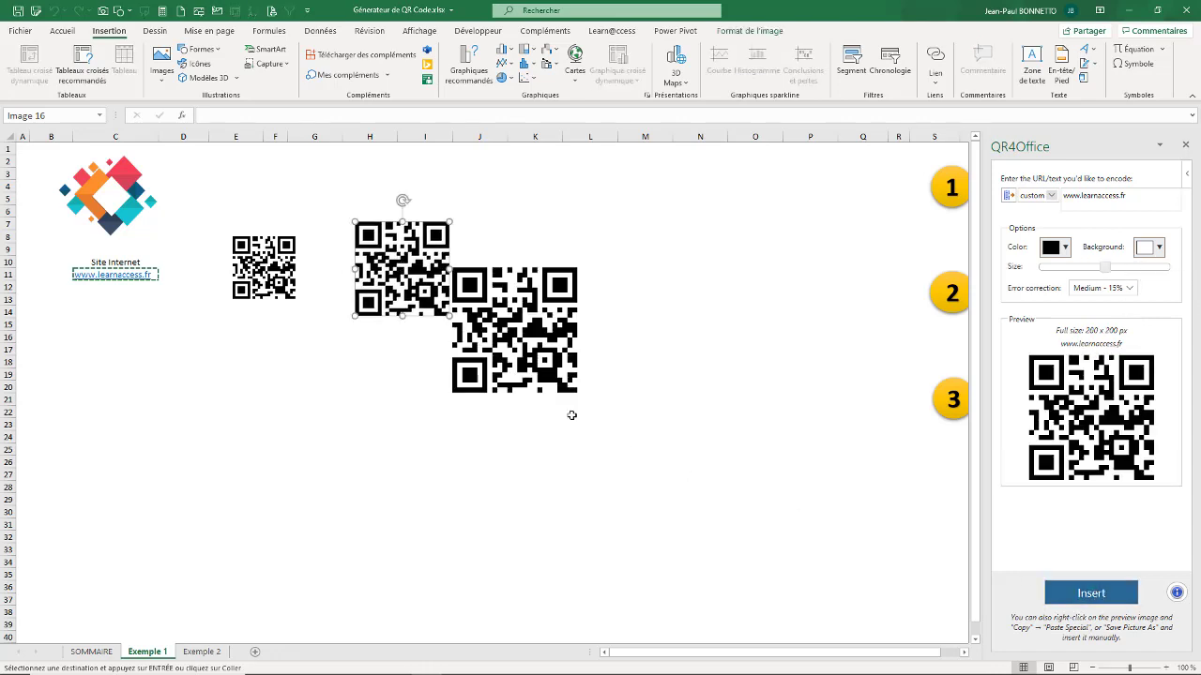
drag(537, 327, 592, 267)
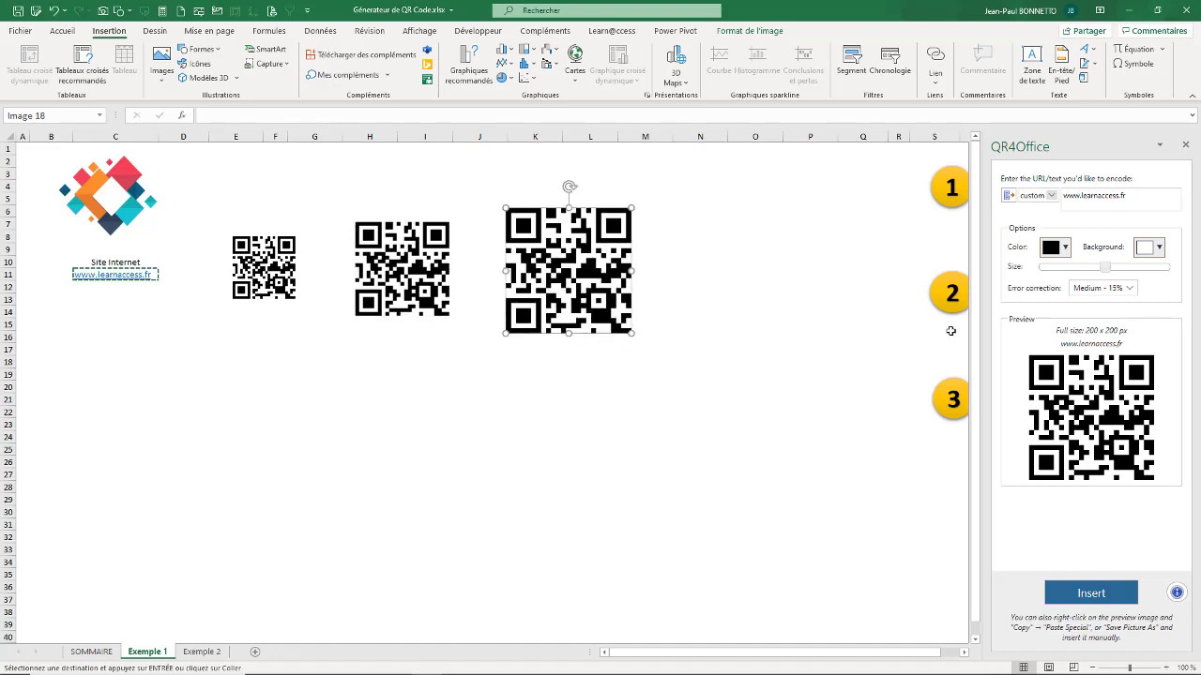
- Insert a QR code at the maximum size of 375 x 375 px and place it below the three smaller ones
drag(1106, 267, 1172, 269)
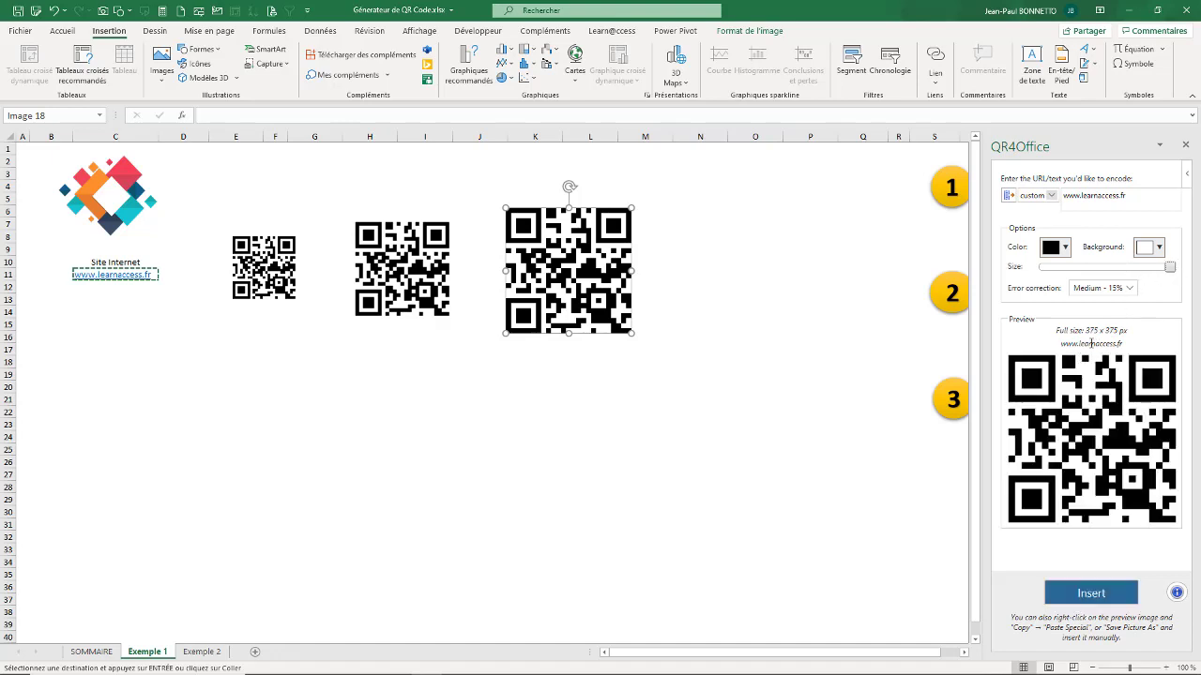
click(1107, 592)
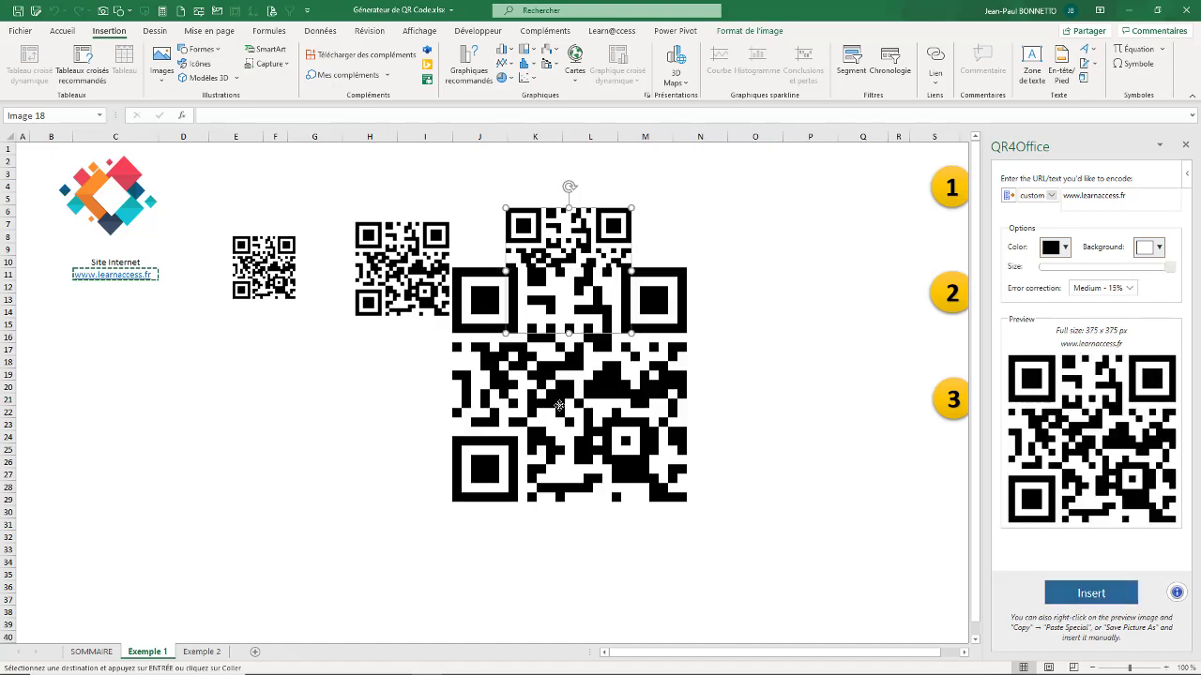
drag(568, 391, 504, 477)
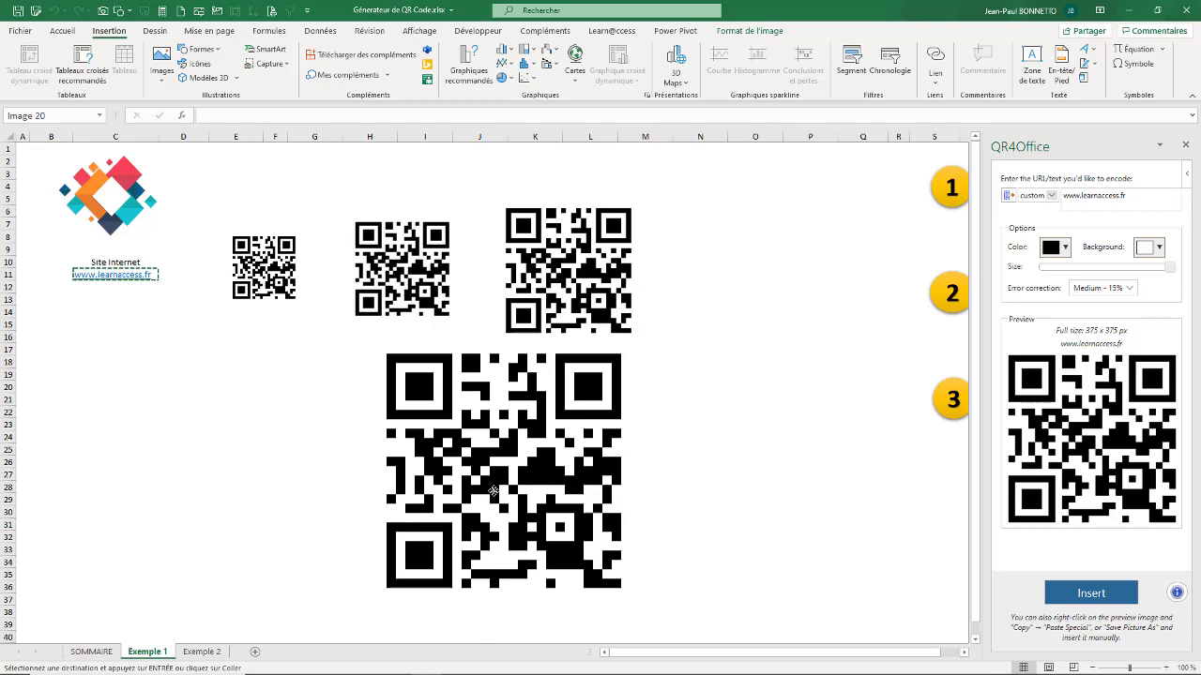
click(242, 476)
- Name the largest QR code image QRCodeLearnaccess
click(520, 422)
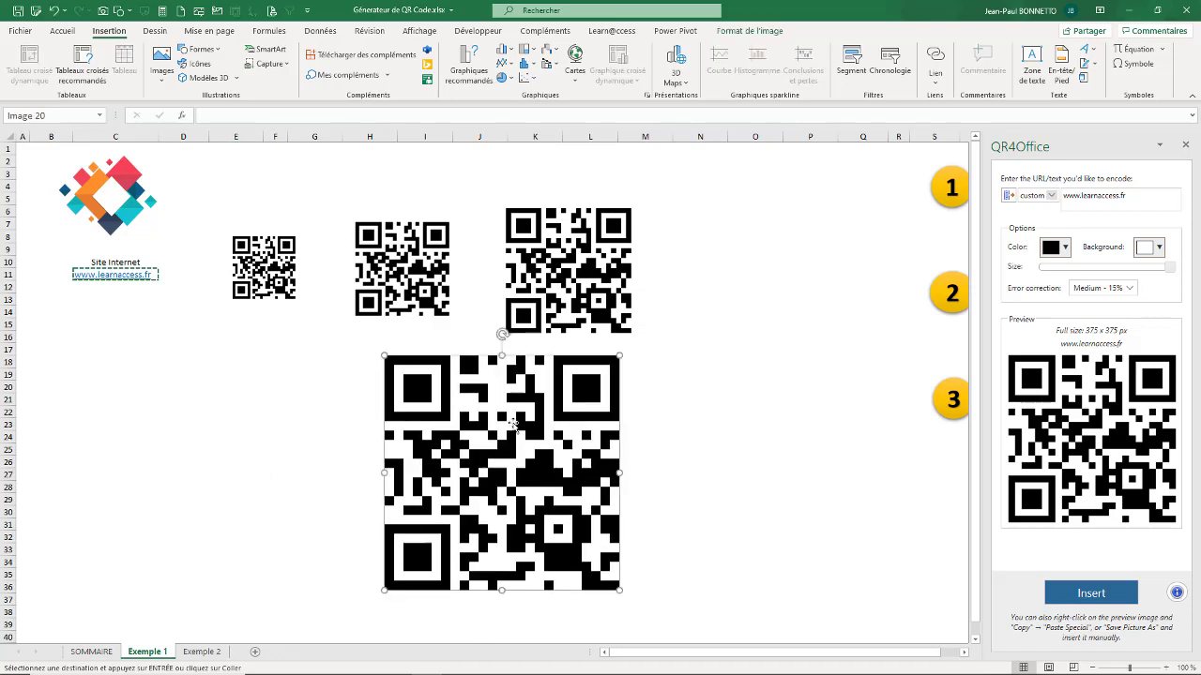
click(63, 116)
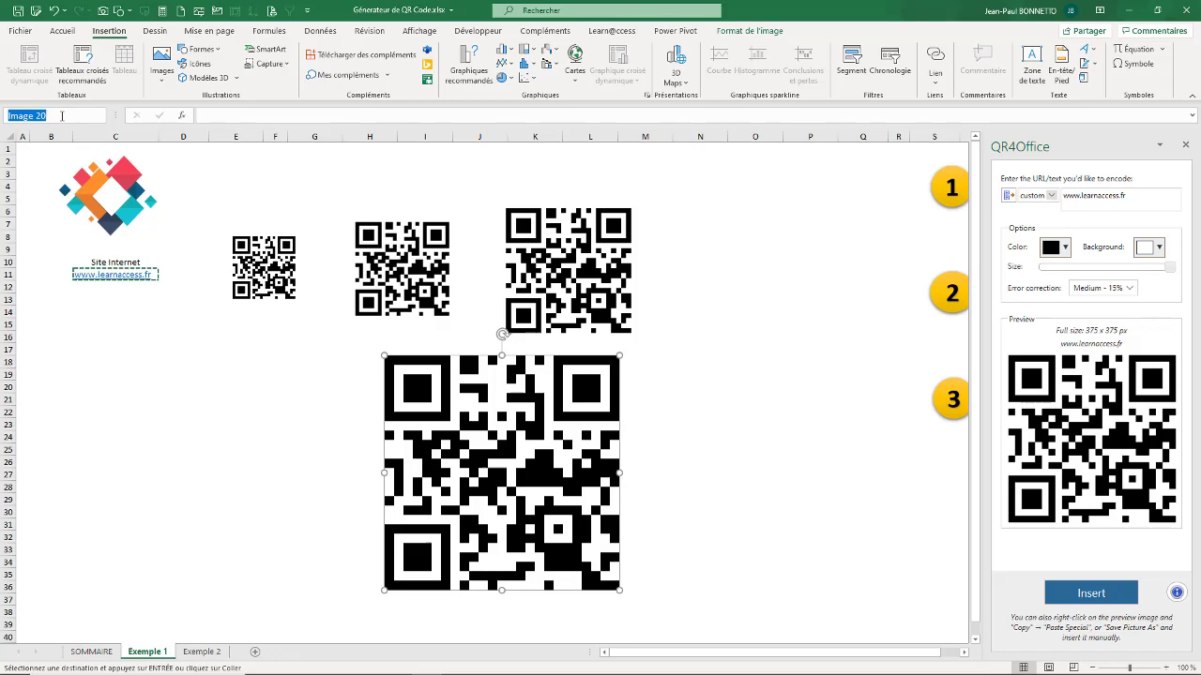
text(Q)
text(RCodeLearnaccess)
key(Return)
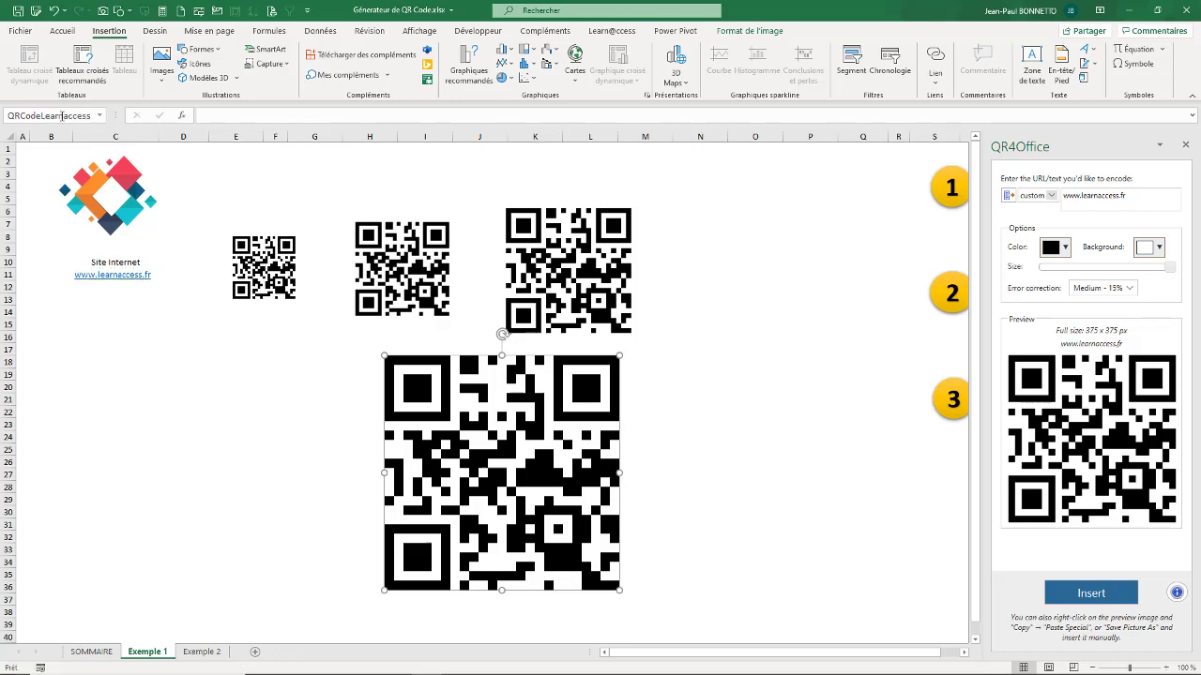
- Open the dialog for saving the largest QR code as a picture file, and cancel it
click(260, 452)
click(469, 434)
right_click(488, 432)
click(518, 439)
right_click(519, 405)
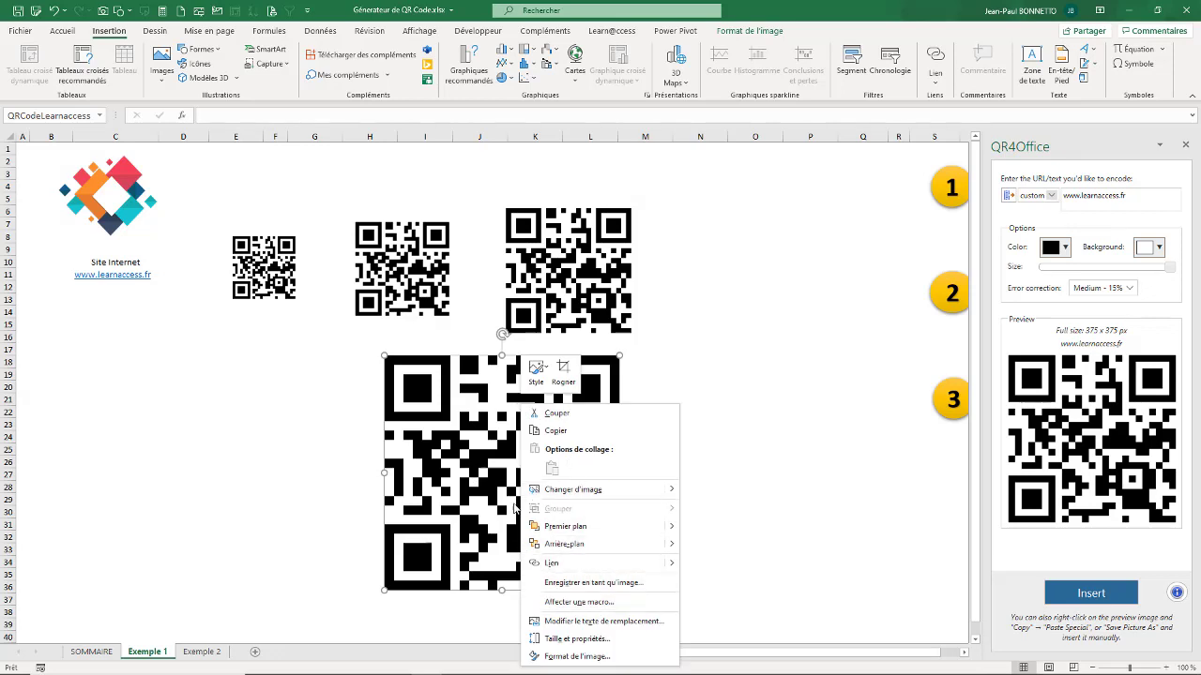
click(610, 584)
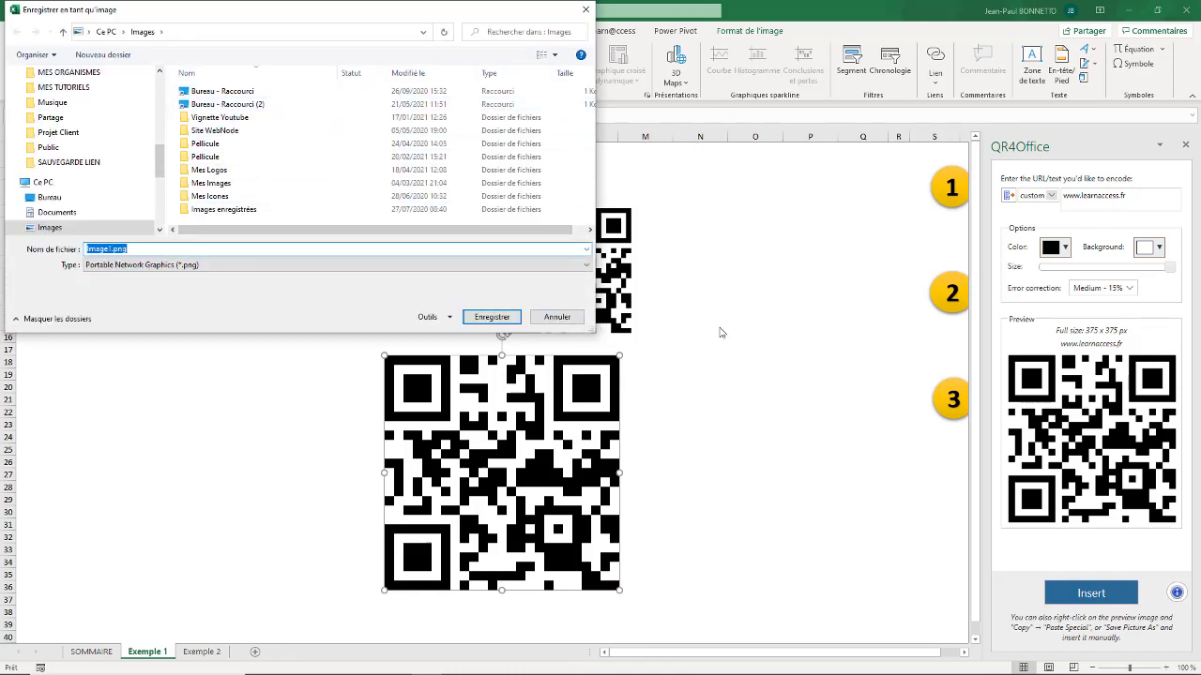
click(570, 320)
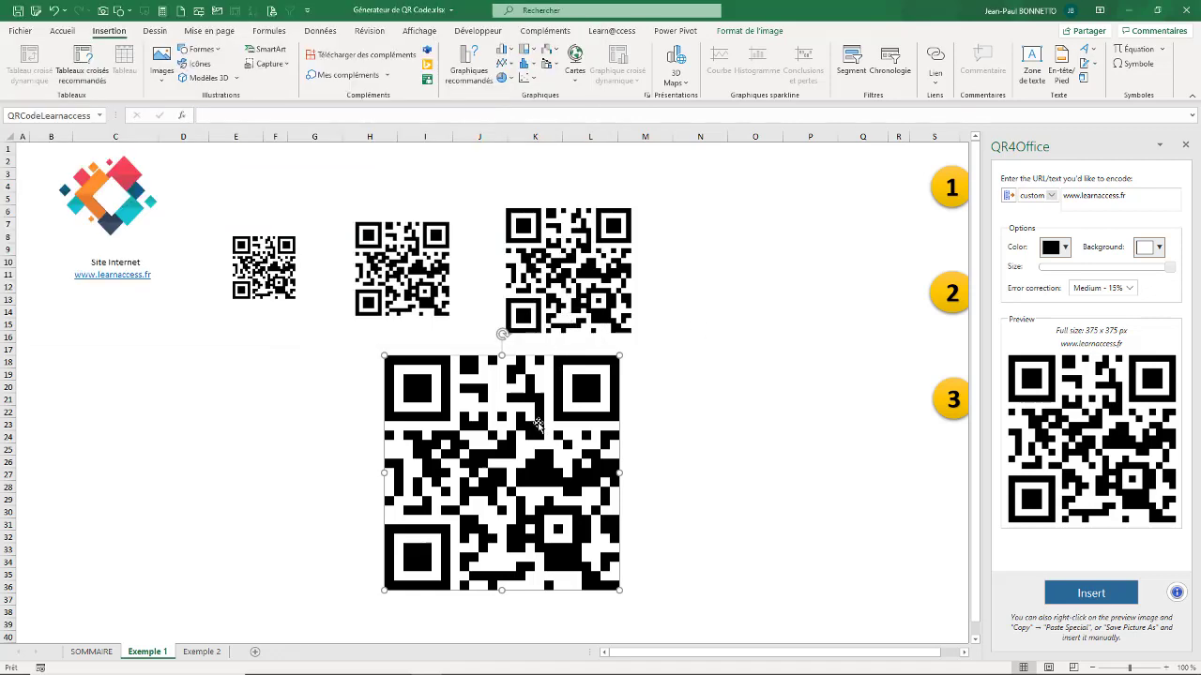
- Close the QR4Office pane and shift the largest QR code left, starting at about column G beneath the smaller codes
drag(531, 424, 529, 430)
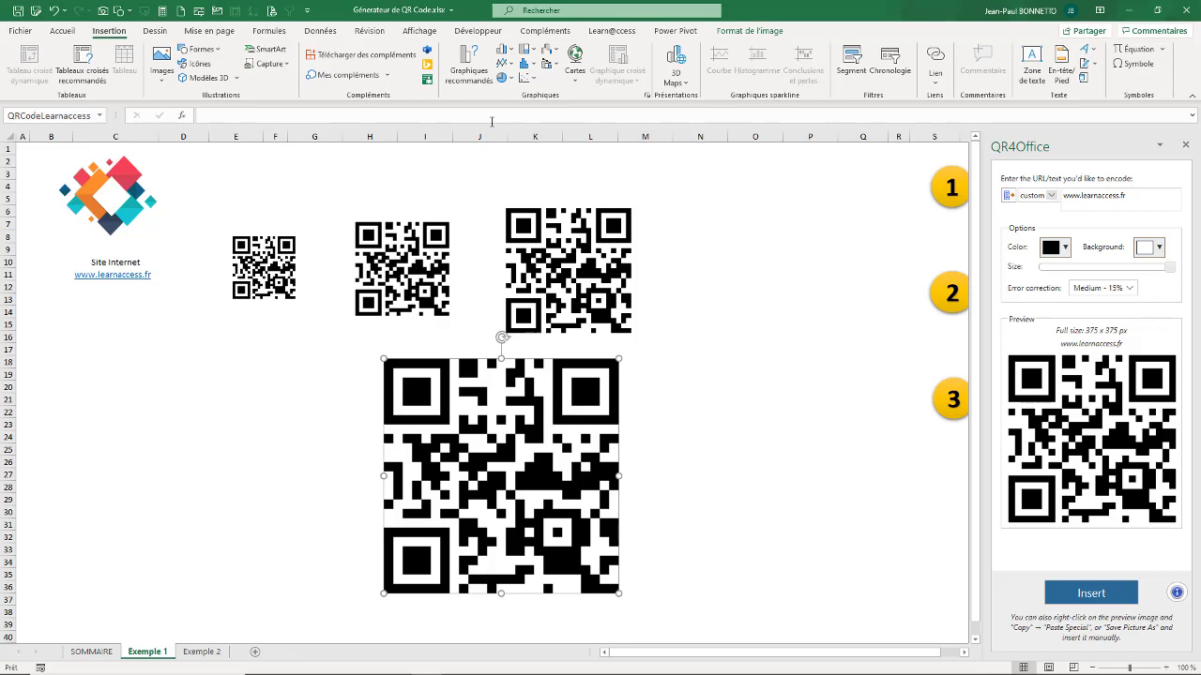
click(111, 351)
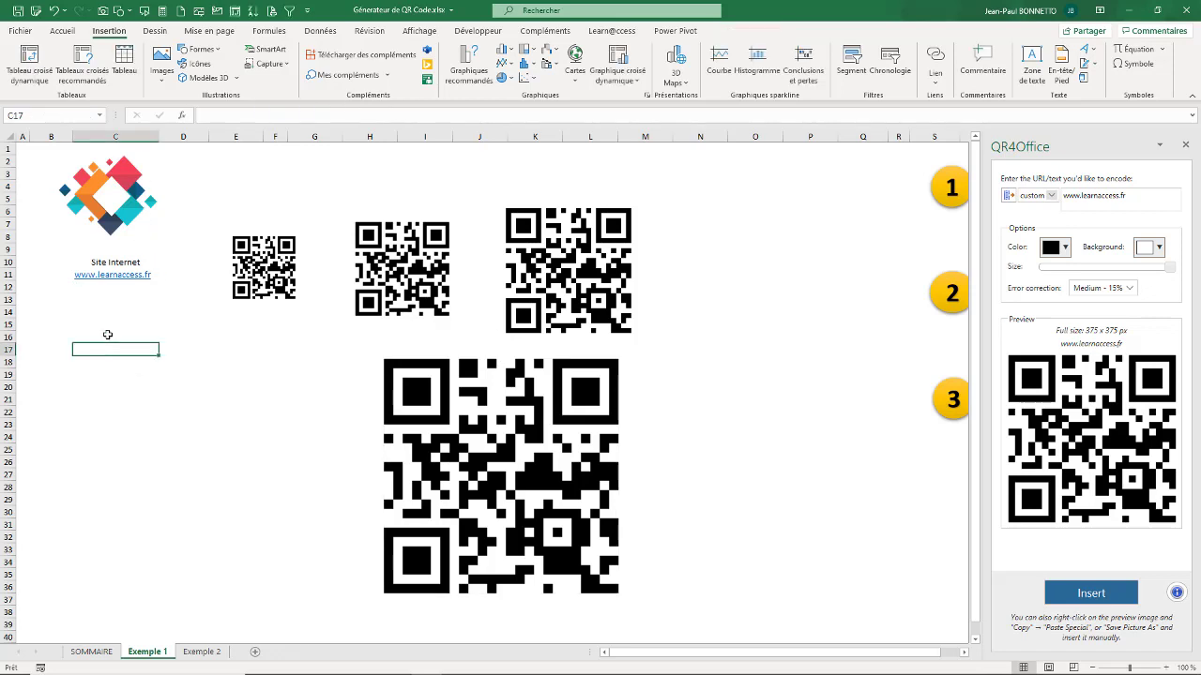
click(1188, 146)
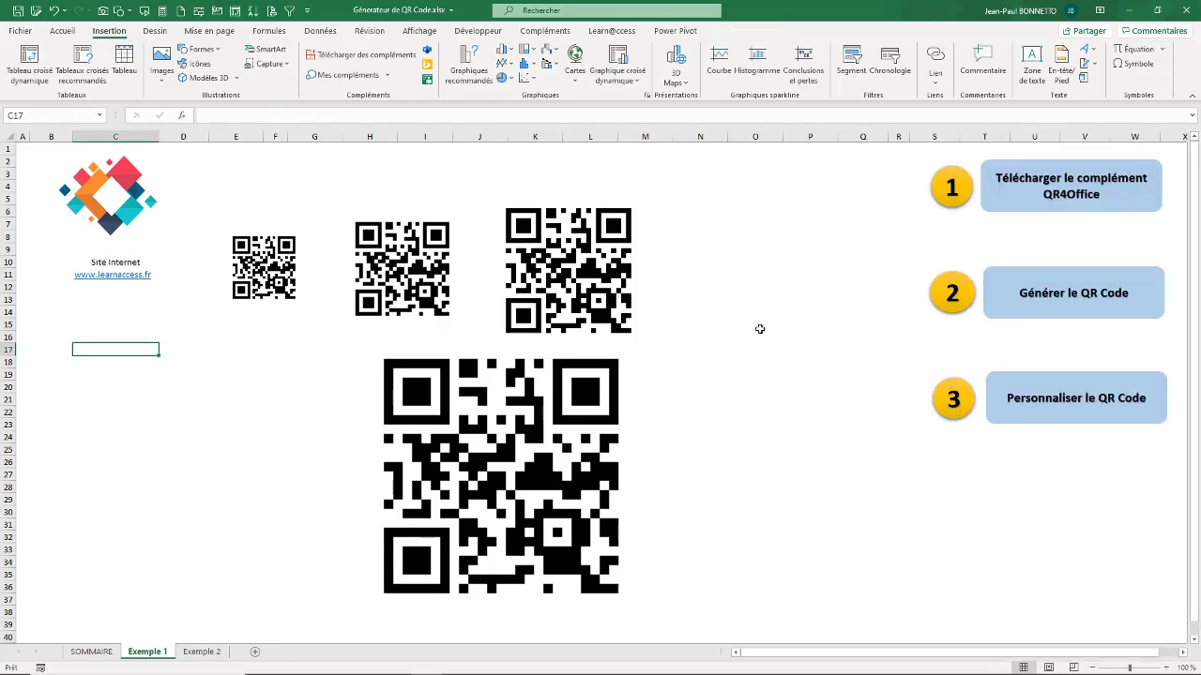
click(704, 250)
drag(522, 454, 467, 456)
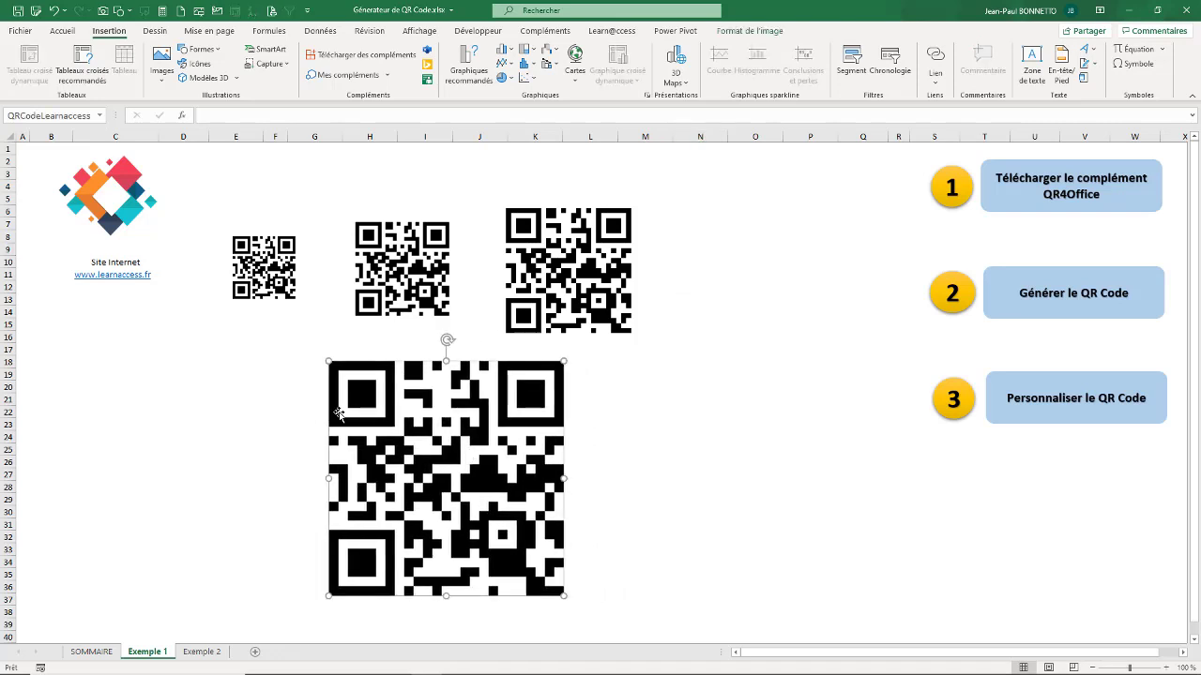
- Switch to the Exemple 2 sheet and bring the whole product table, from the Réf column to INFORMATION, into view
click(200, 652)
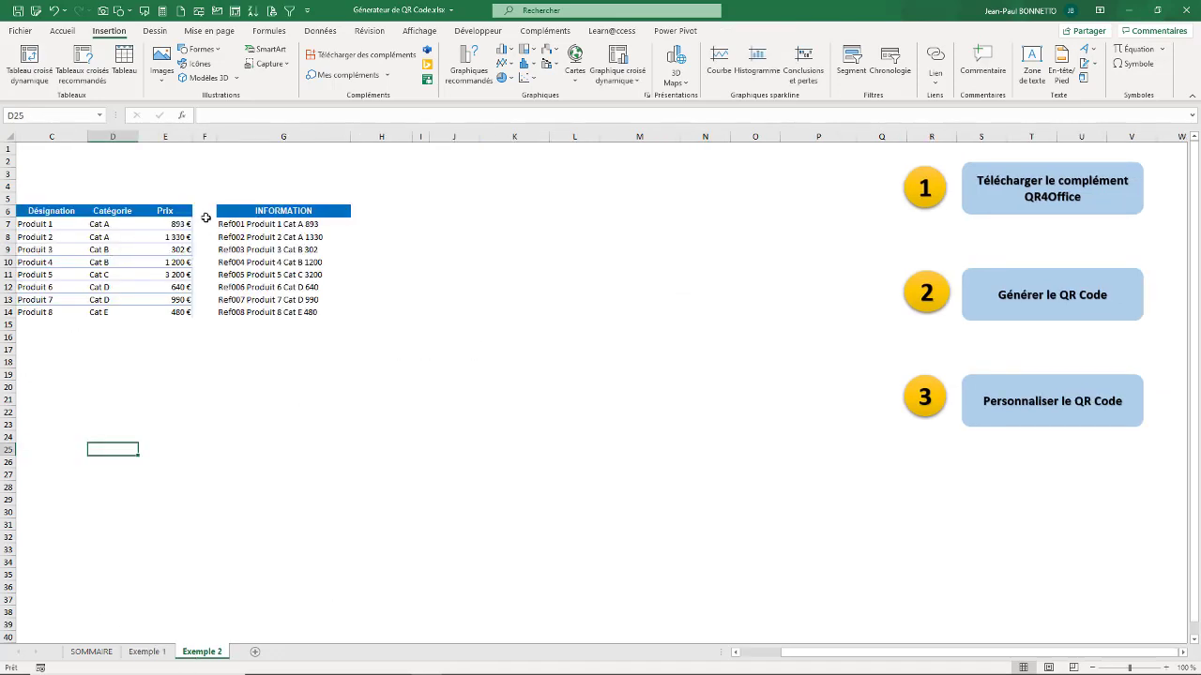
click(45, 229)
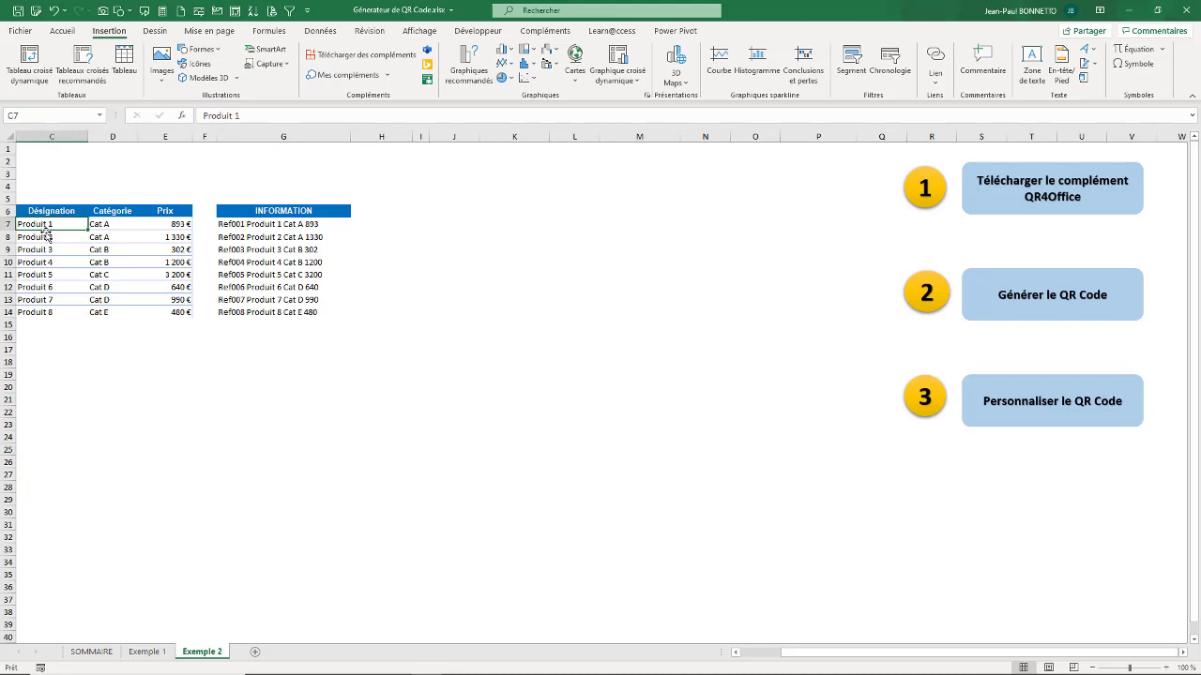
click(287, 224)
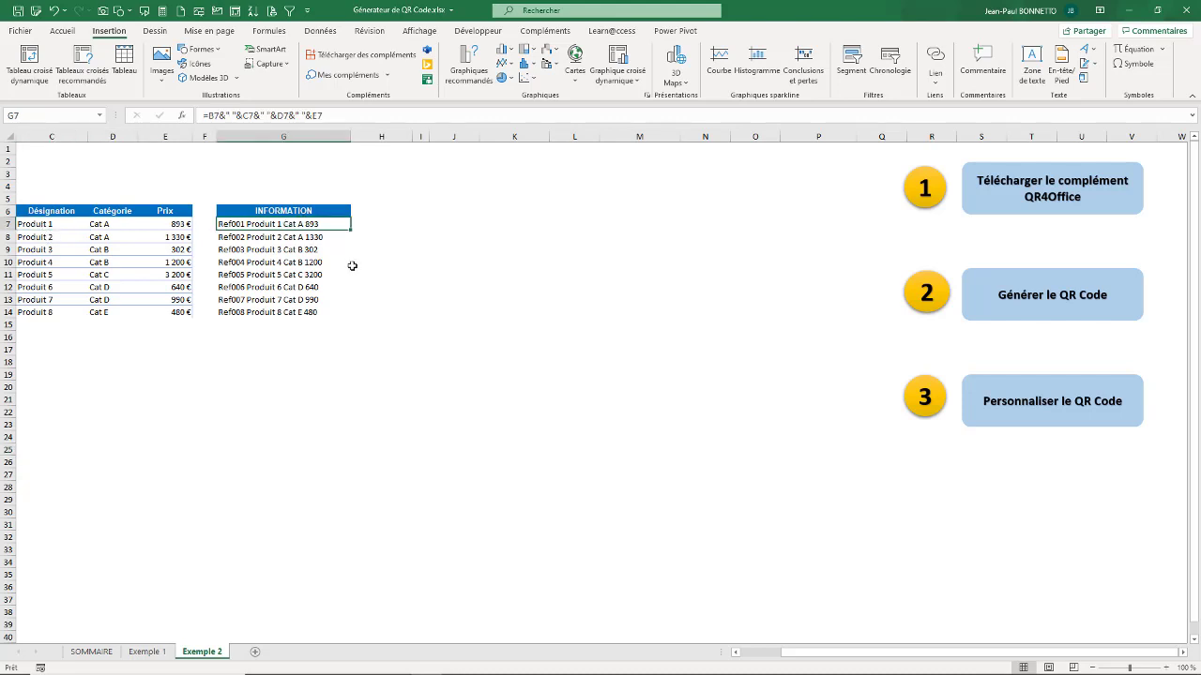
click(34, 226)
drag(778, 662, 765, 657)
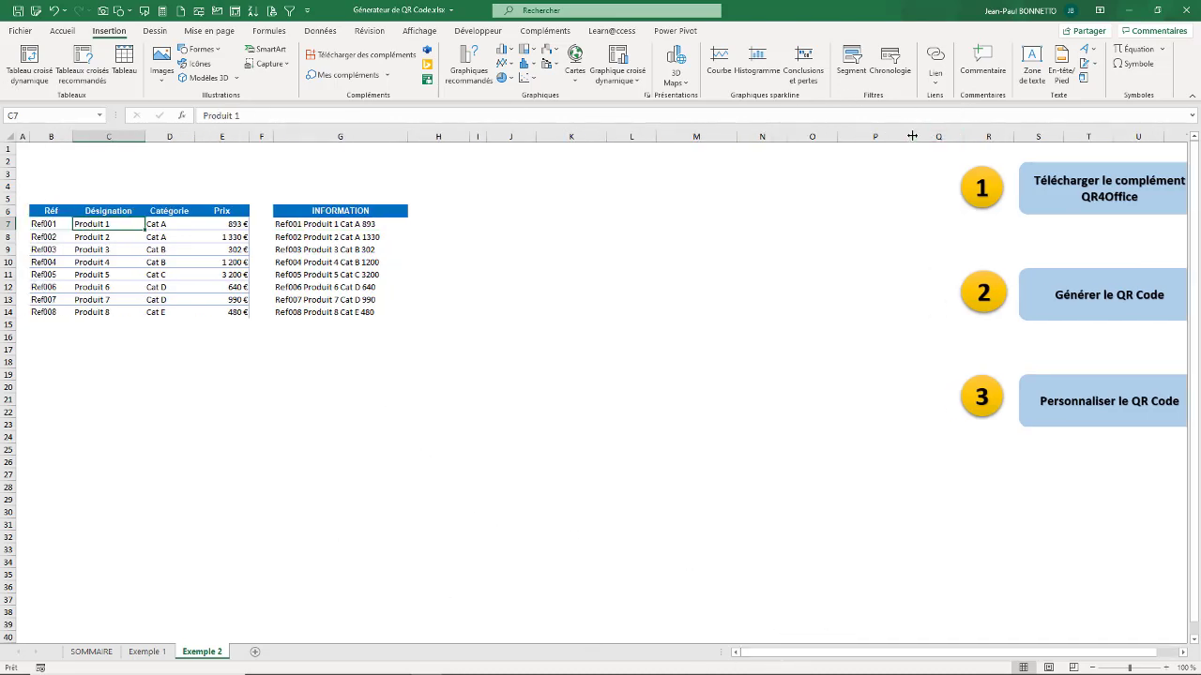
- Narrow column P and move the numbered circles 1, 2 and 3 to the left of their blue instruction boxes
drag(907, 137, 874, 139)
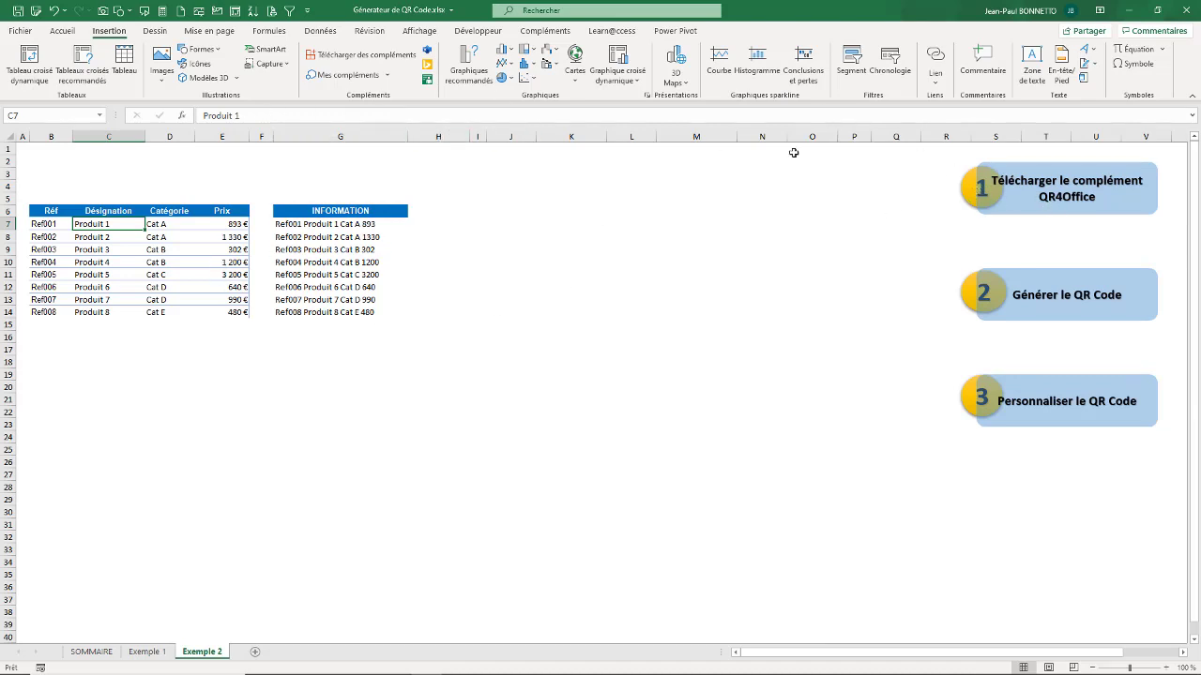
drag(961, 191, 923, 190)
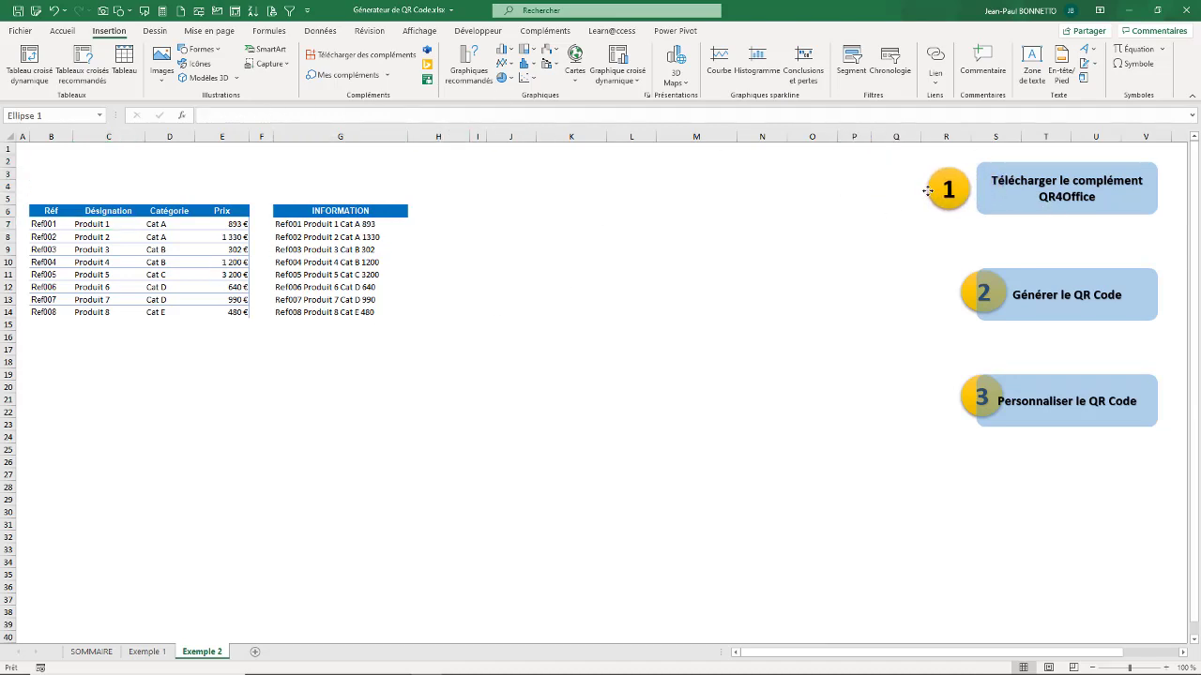
drag(965, 295, 920, 295)
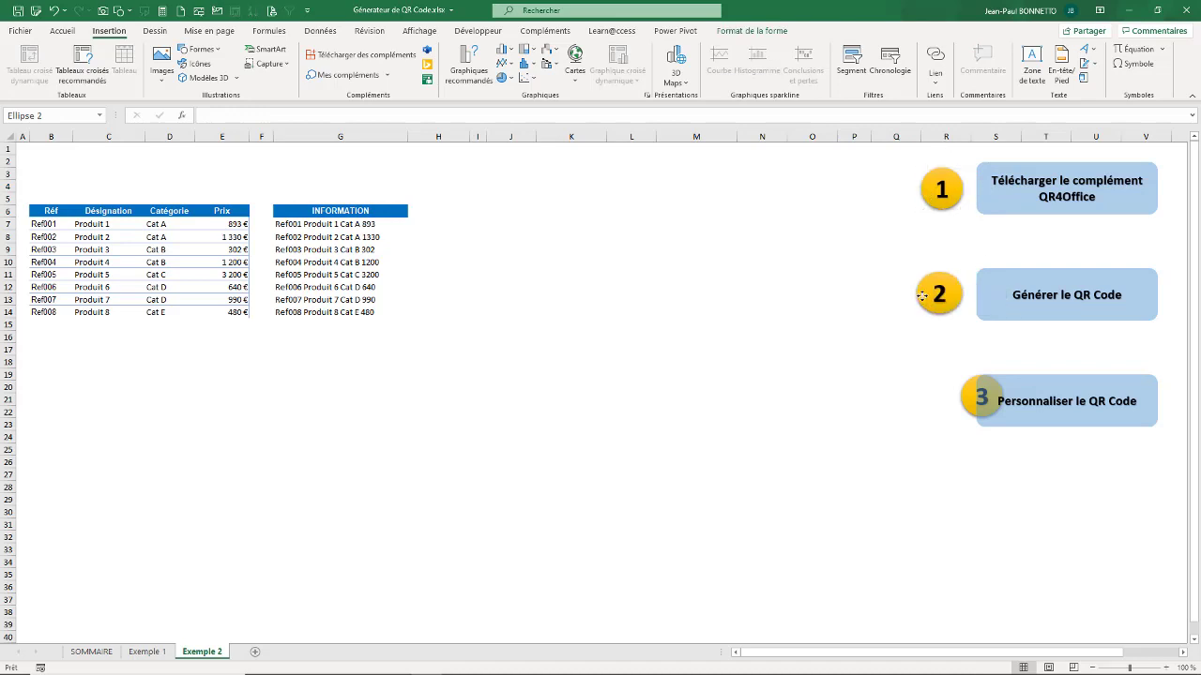
drag(967, 402, 926, 402)
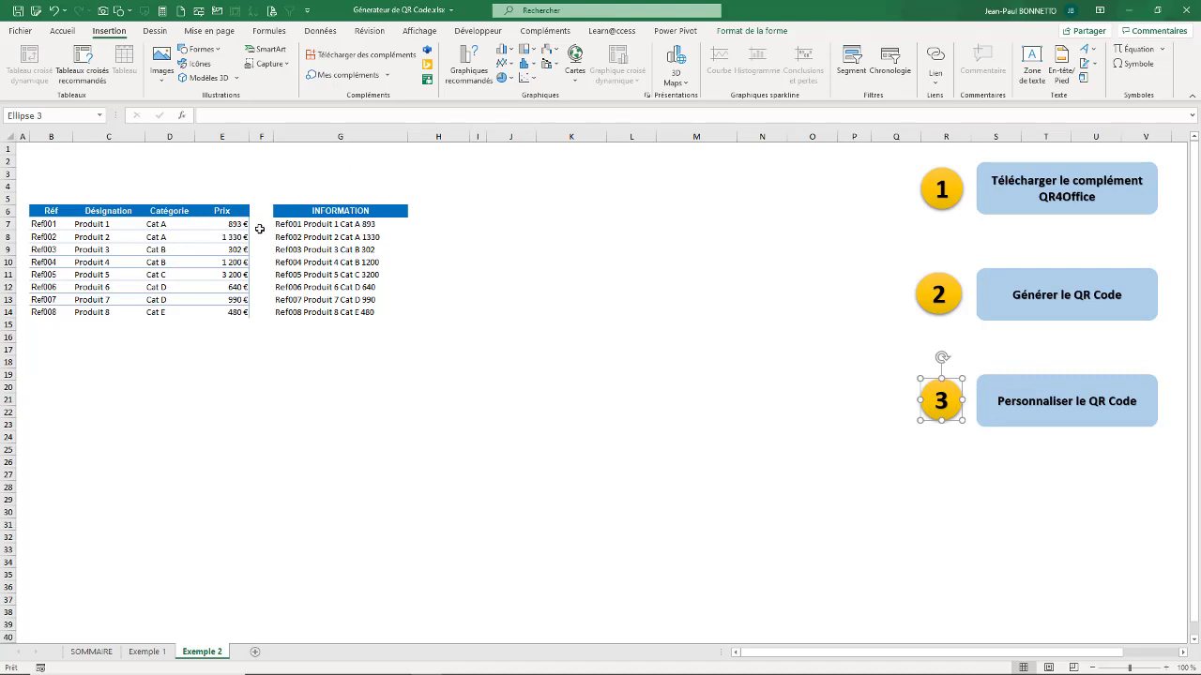
- Examine the first product's cells and the concatenation formula in G7 of the INFORMATION column
click(112, 225)
click(173, 224)
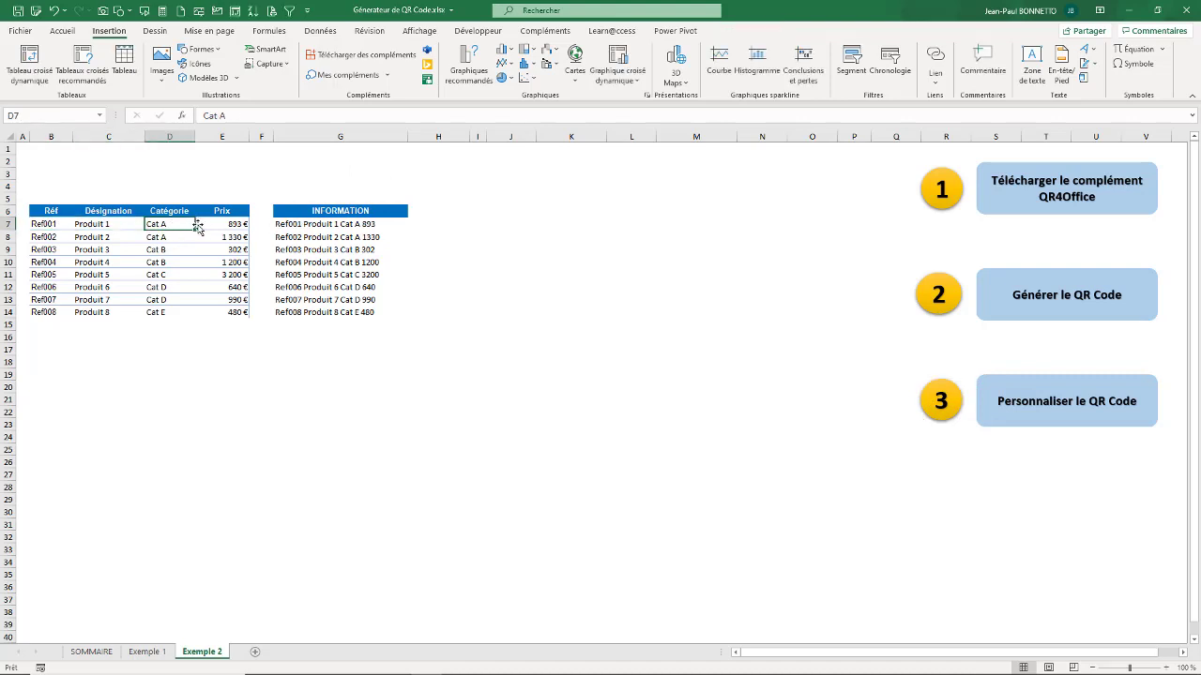
click(234, 224)
click(305, 224)
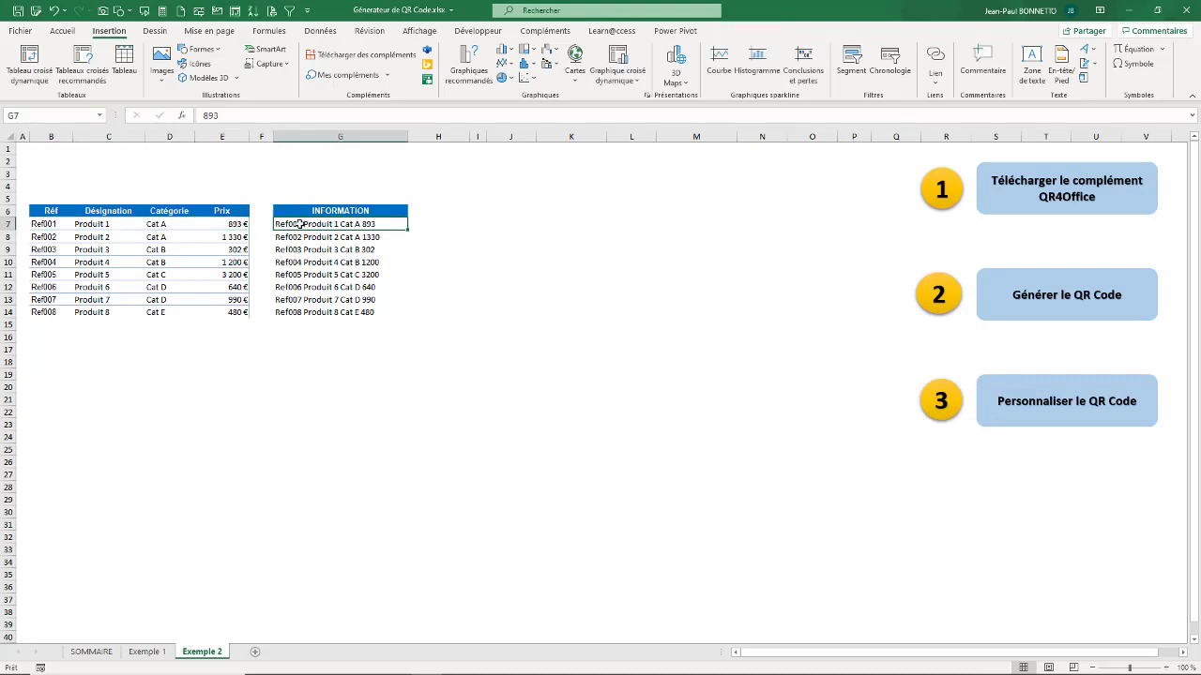
double_click(317, 116)
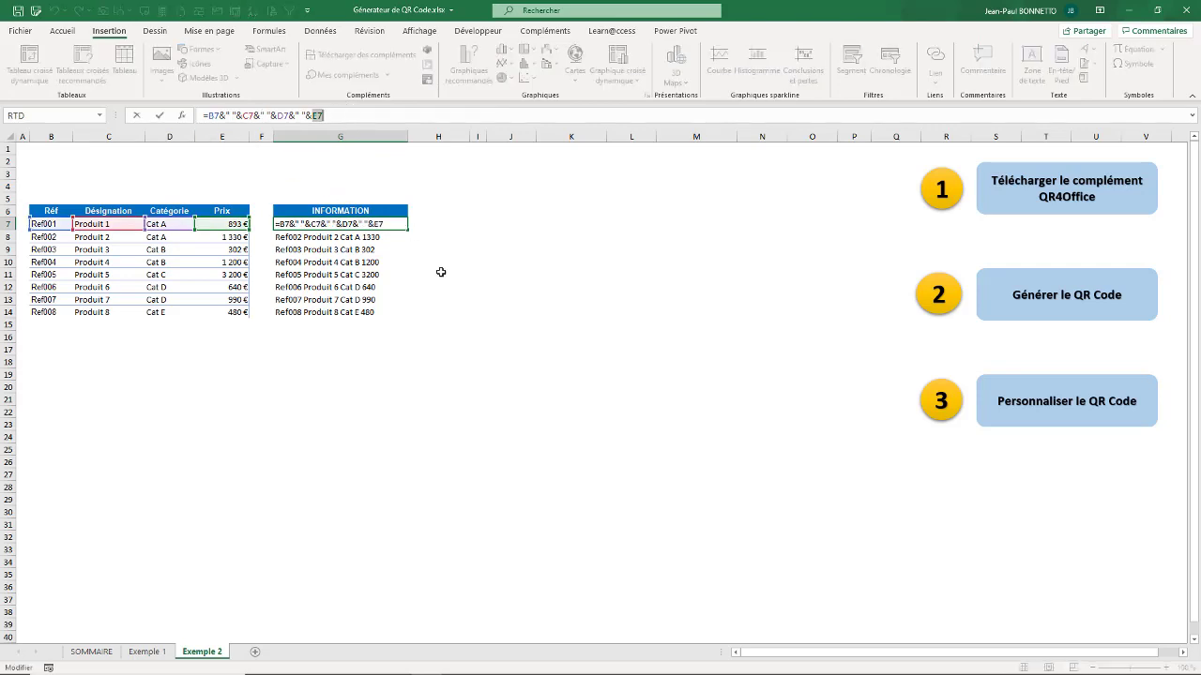
key(Return)
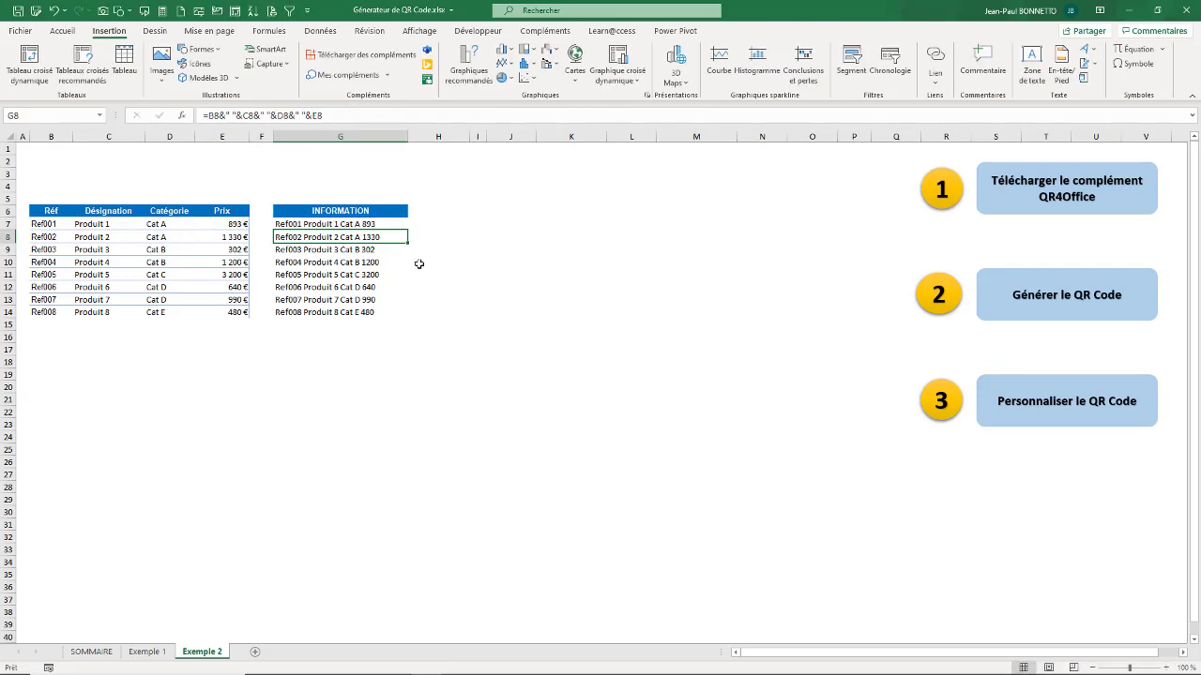
- Select cell G7 and open the QR4Office add-in from the installed Office add-ins
click(365, 222)
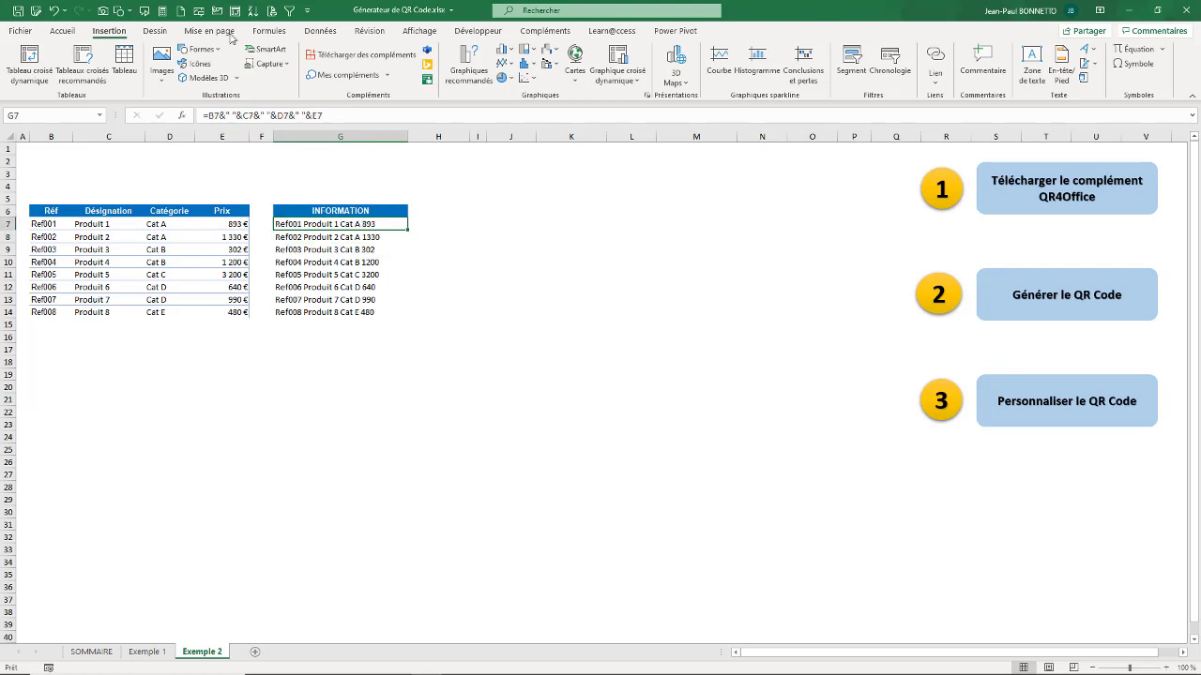
click(349, 75)
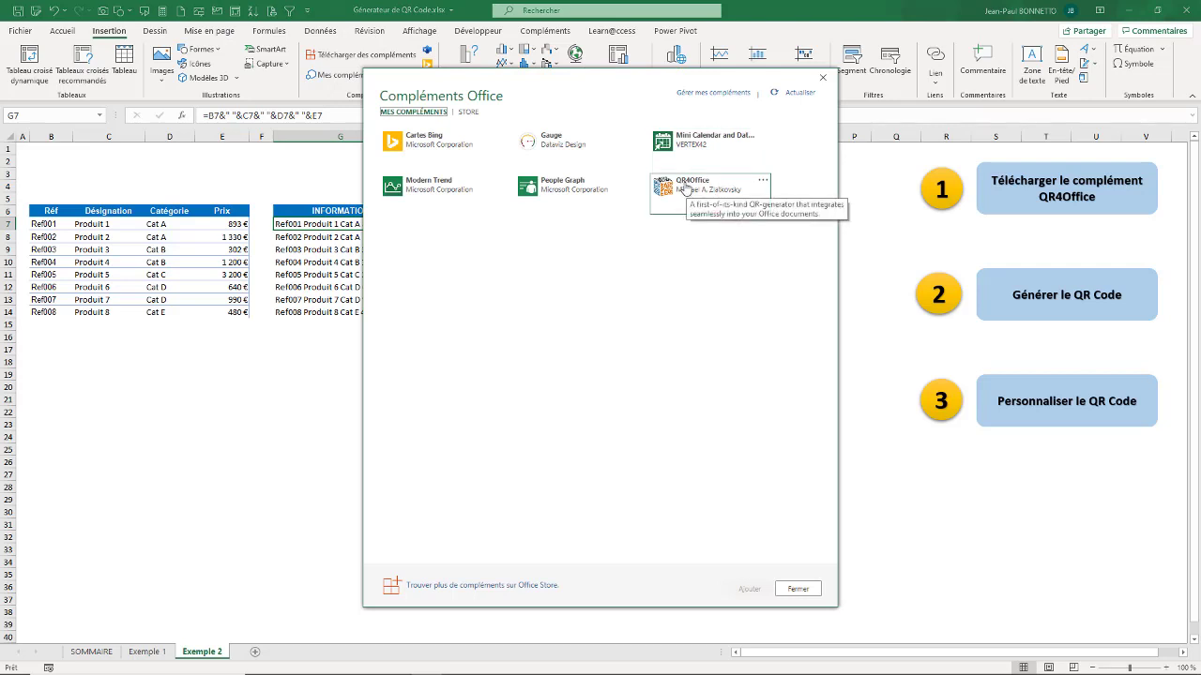
click(685, 187)
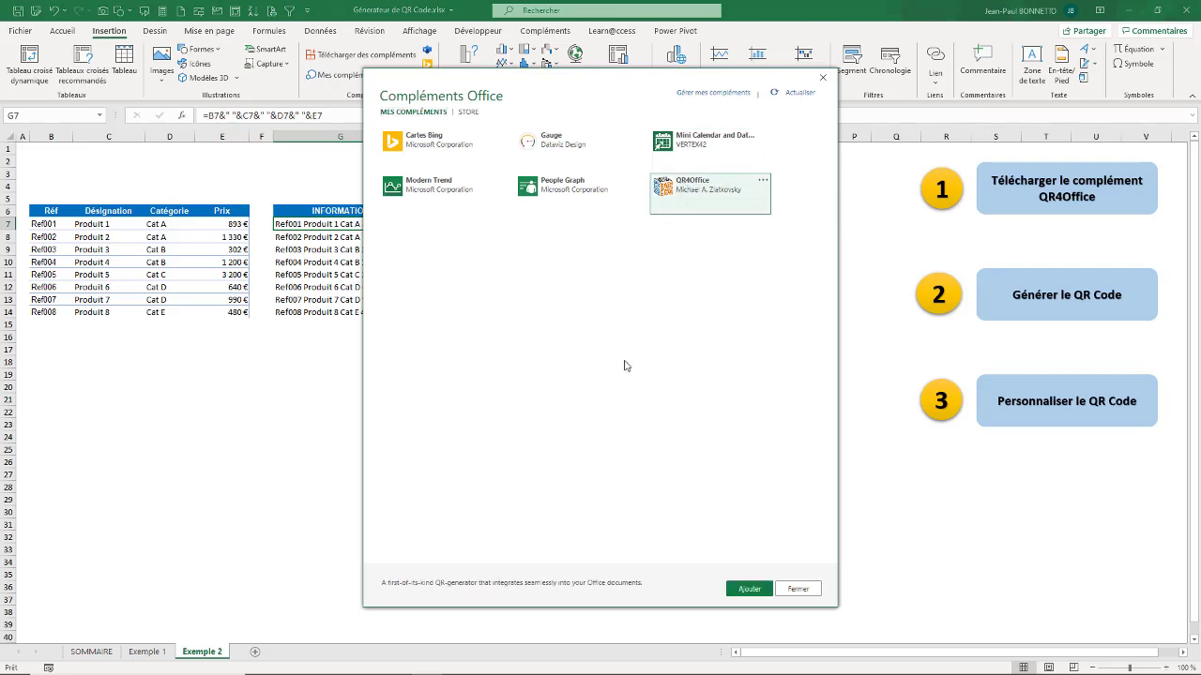
click(750, 589)
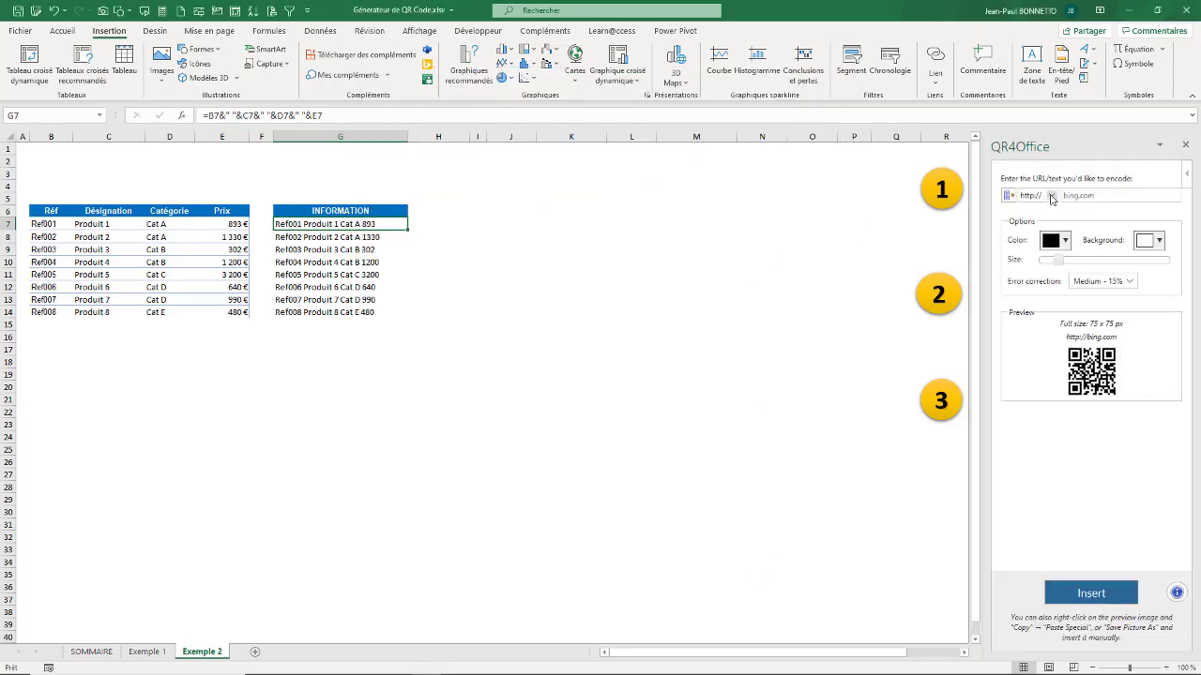
- Set the QR code content type to custom and use the product information copied from cell G7 as the text to encode
click(1052, 196)
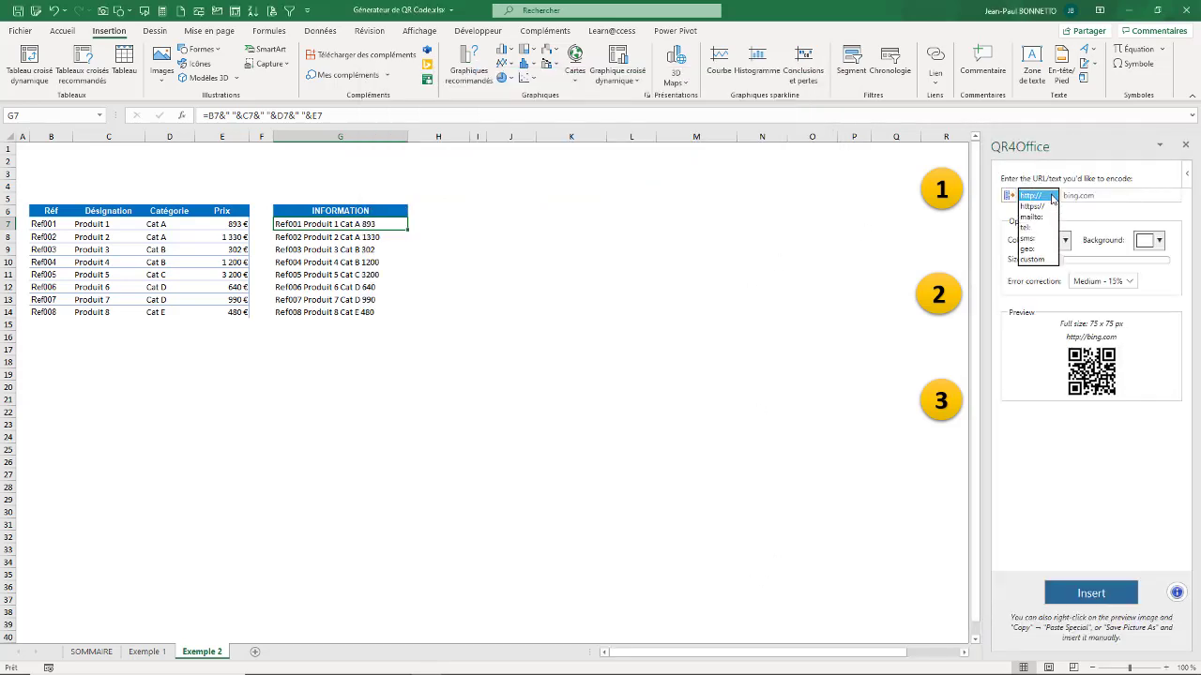
click(1031, 259)
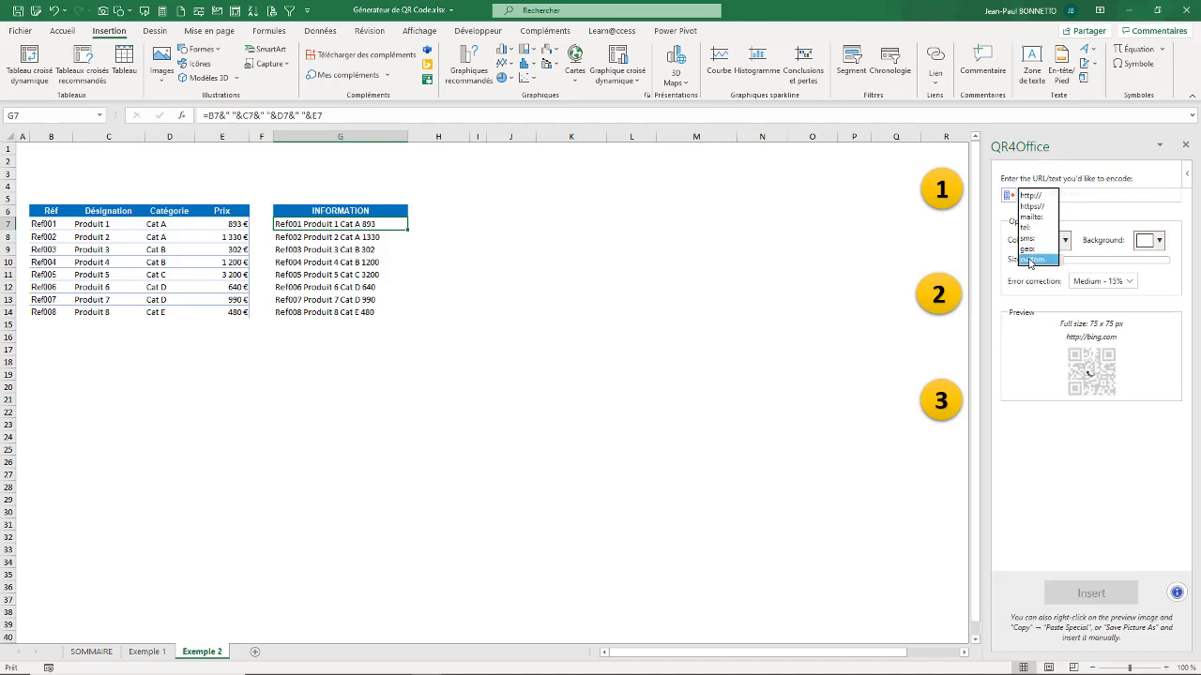
click(1088, 194)
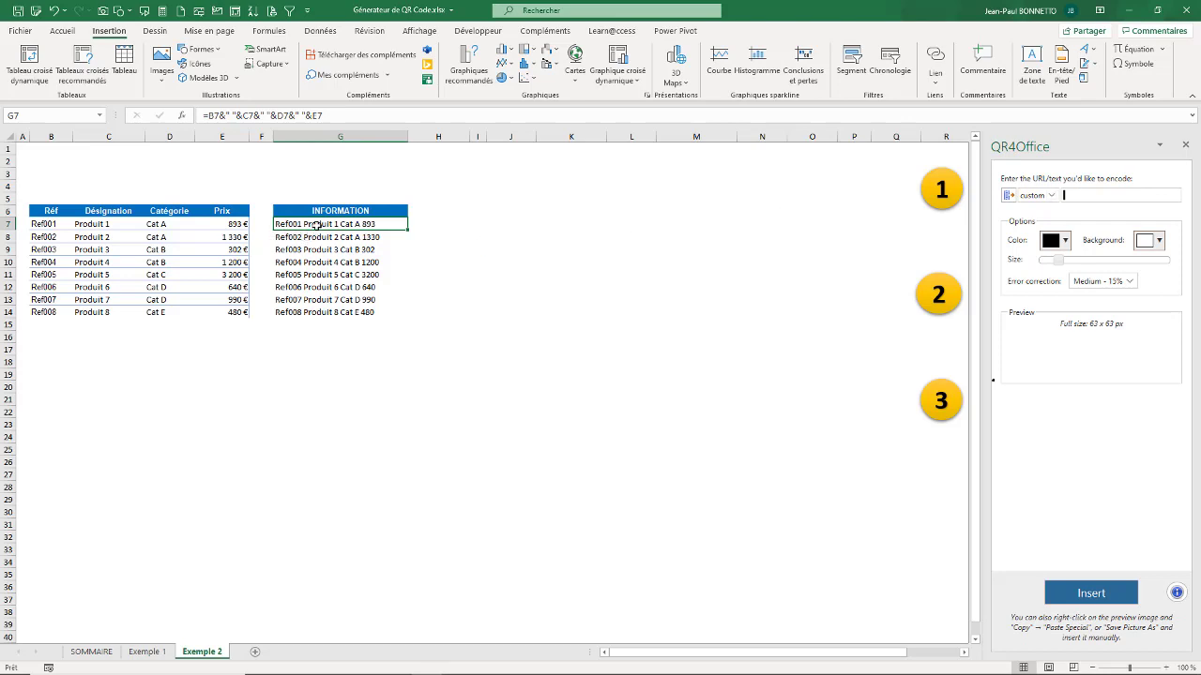
click(312, 260)
click(317, 224)
right_click(330, 226)
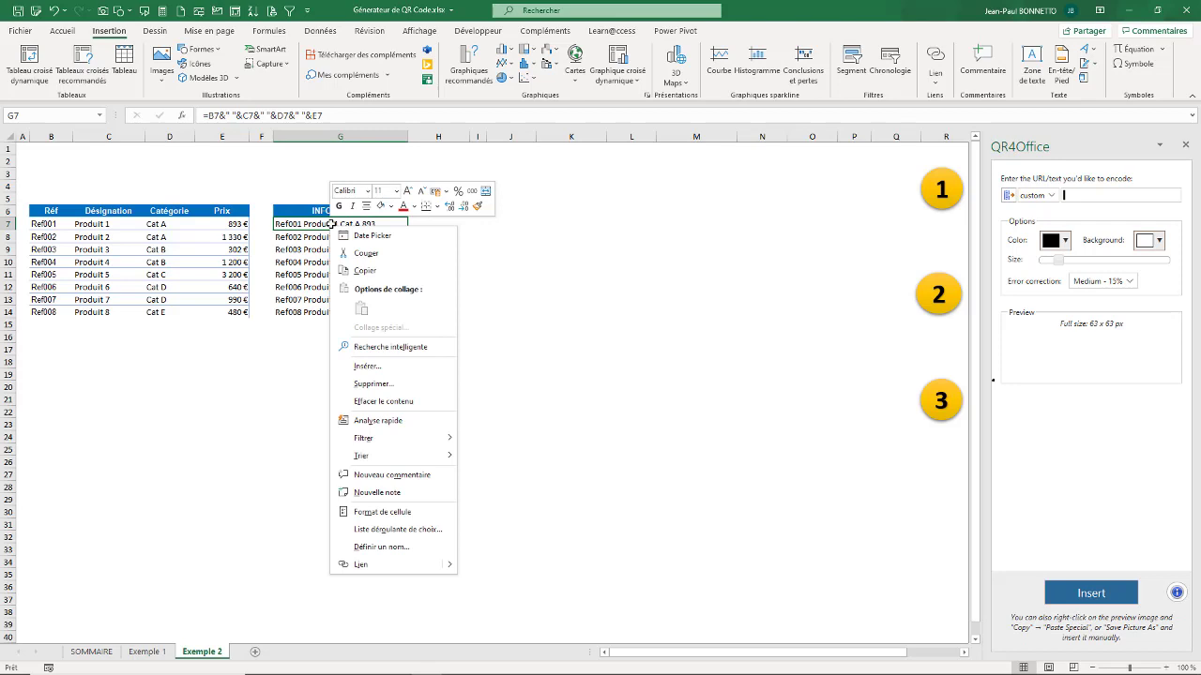
click(370, 271)
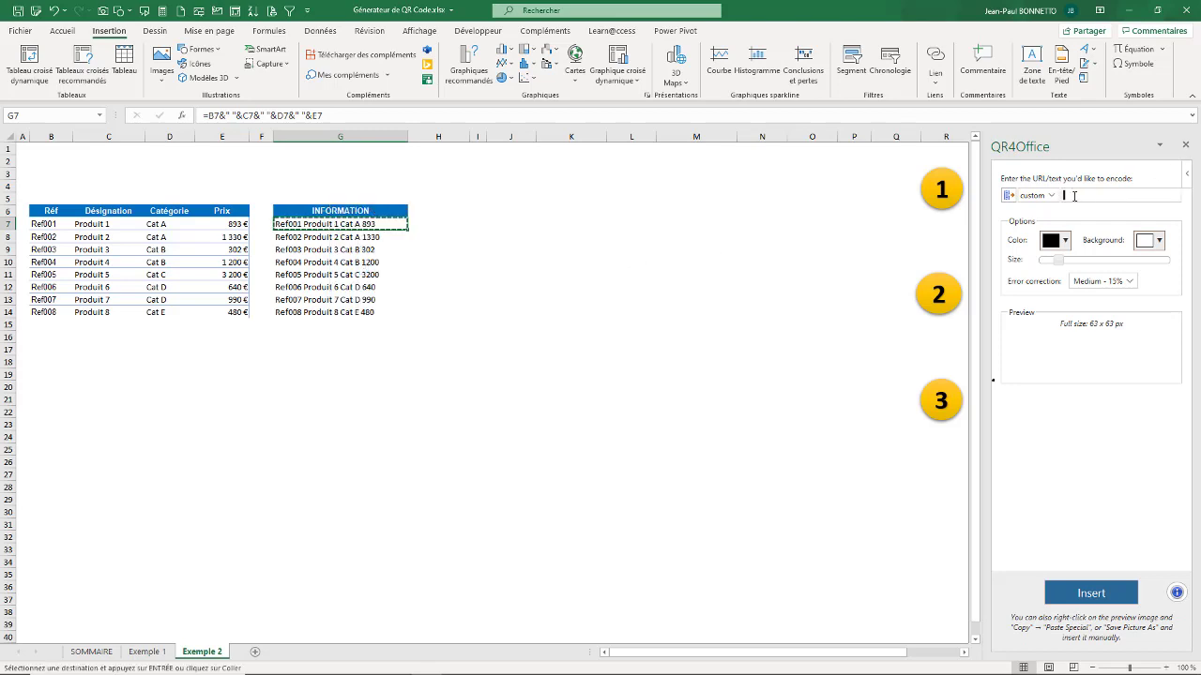
click(1074, 196)
key(ctrl+v)
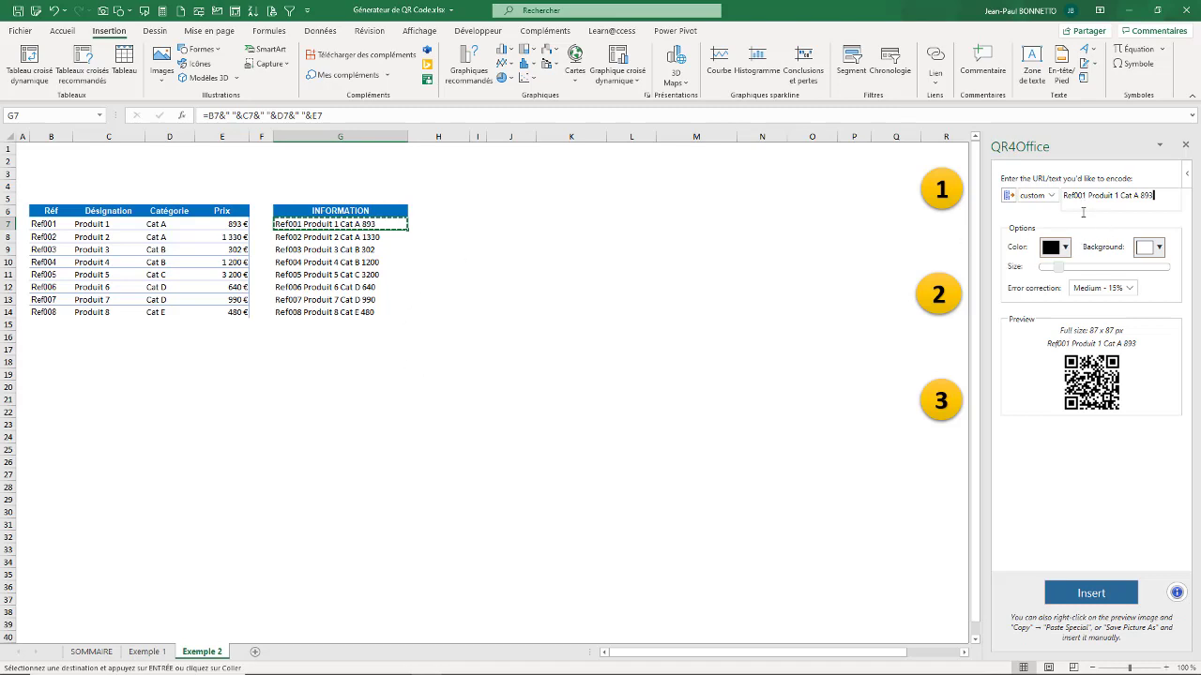
- Enlarge the first product's QR code to about 232 x 232 px and set its color to blue
drag(1058, 268, 1098, 271)
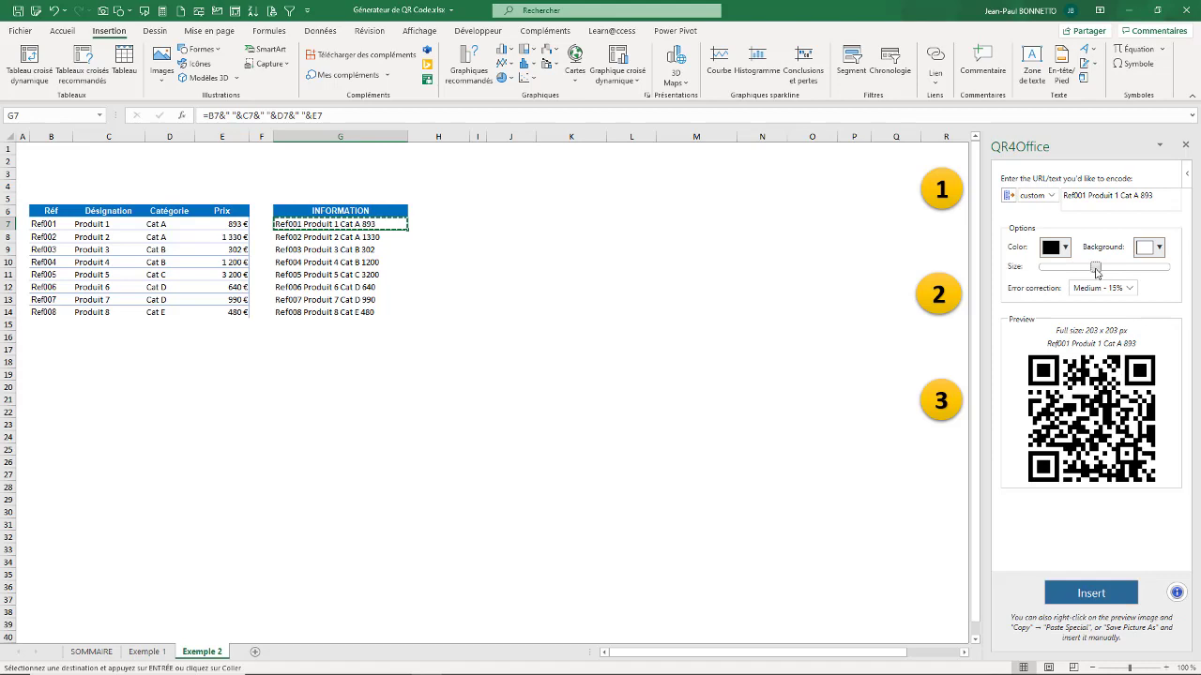
click(1095, 271)
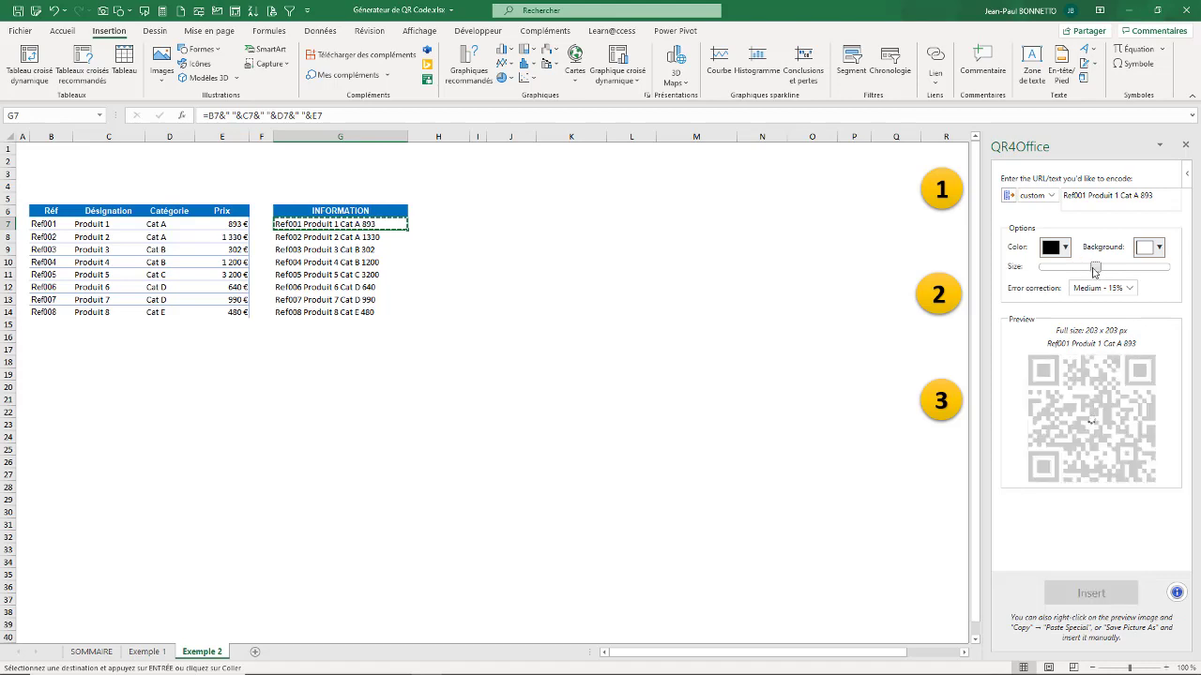
drag(1092, 271, 1105, 269)
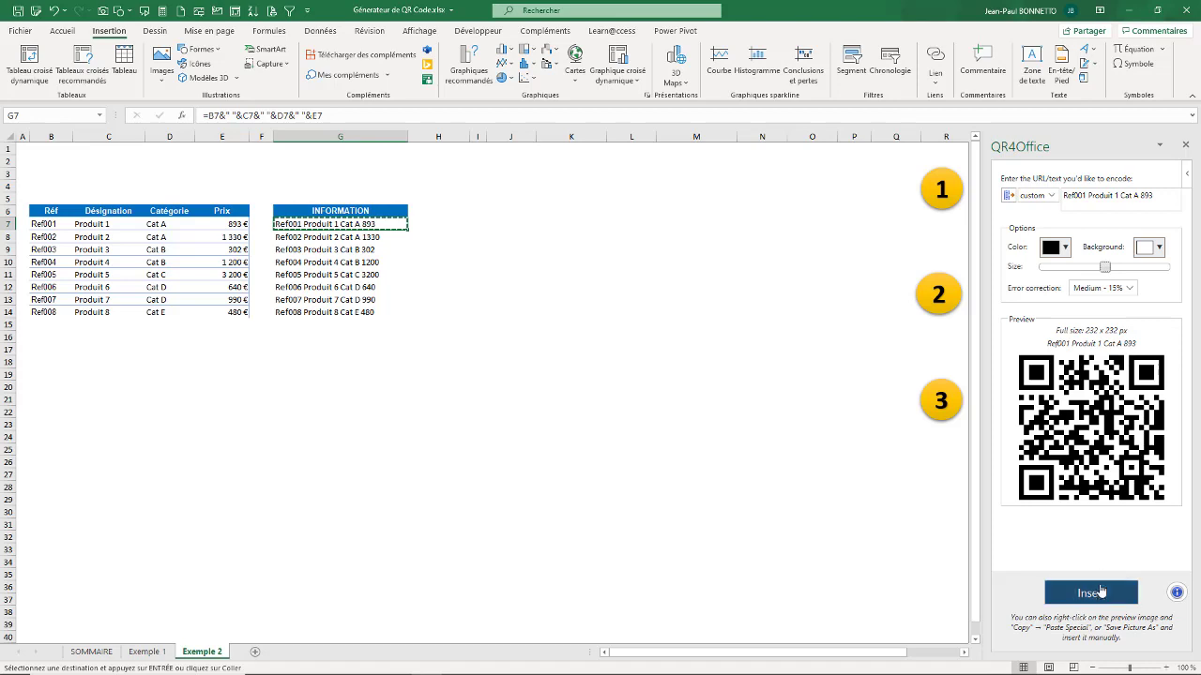
click(1064, 249)
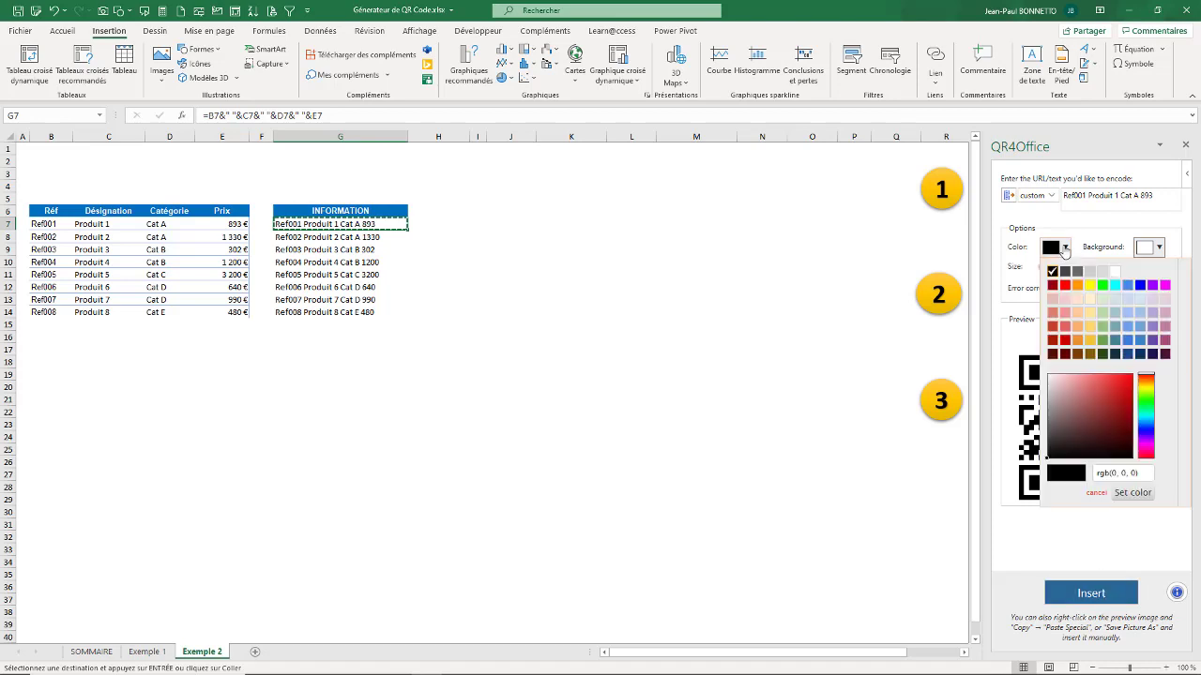
click(1140, 286)
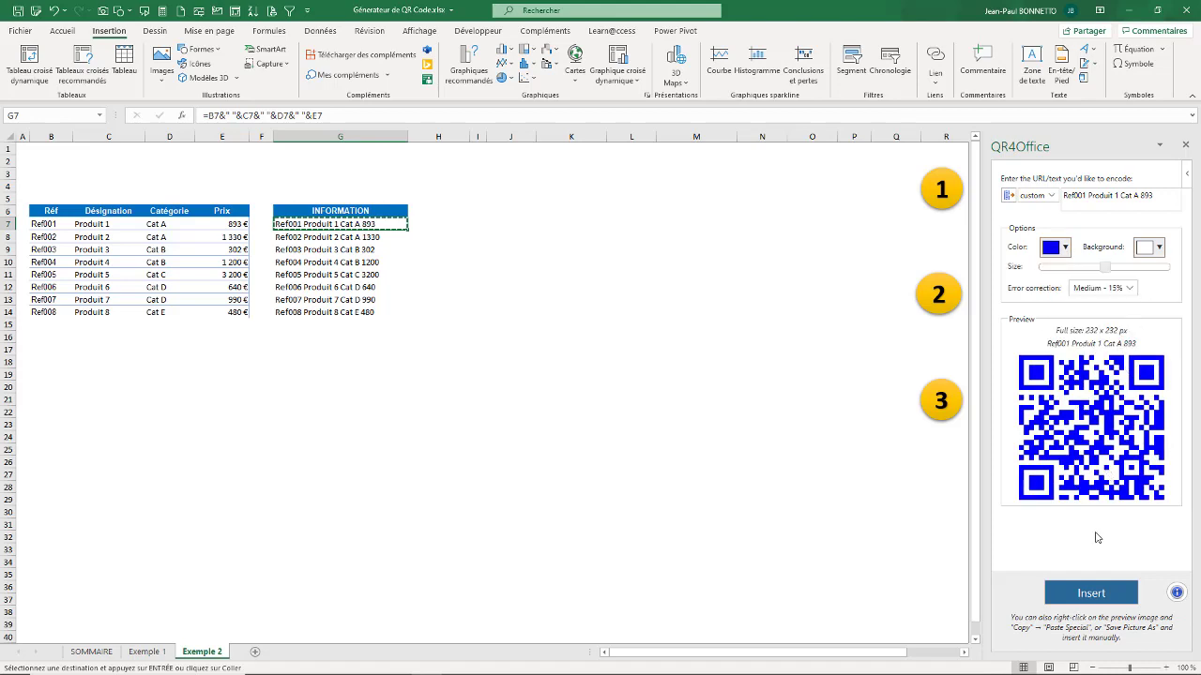
- Insert the first product's QR code in the sheet and move it over columns K to M, starting near row 2
click(1090, 592)
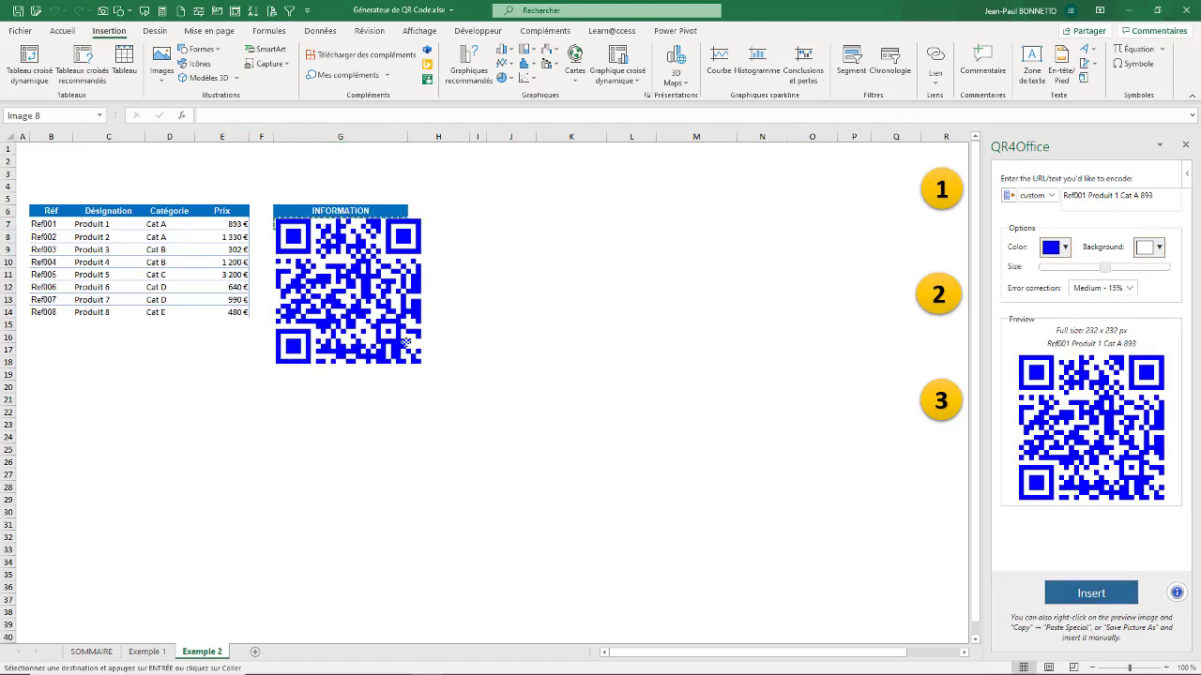
drag(405, 343, 644, 292)
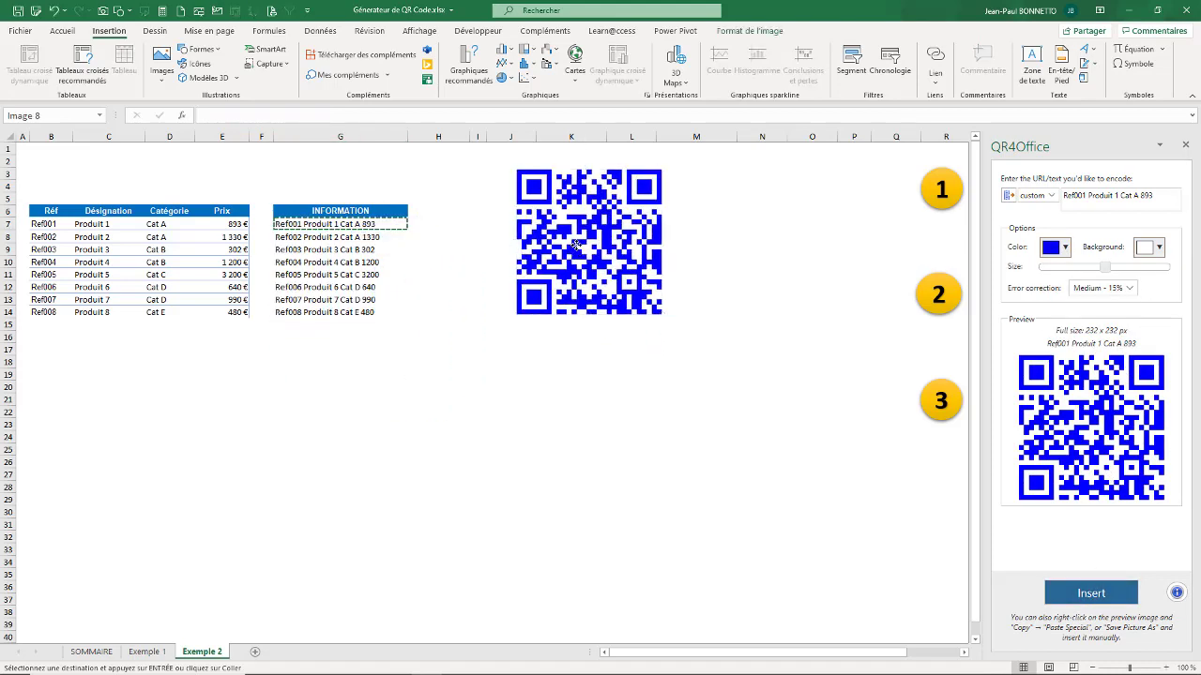
drag(581, 249, 624, 214)
click(345, 225)
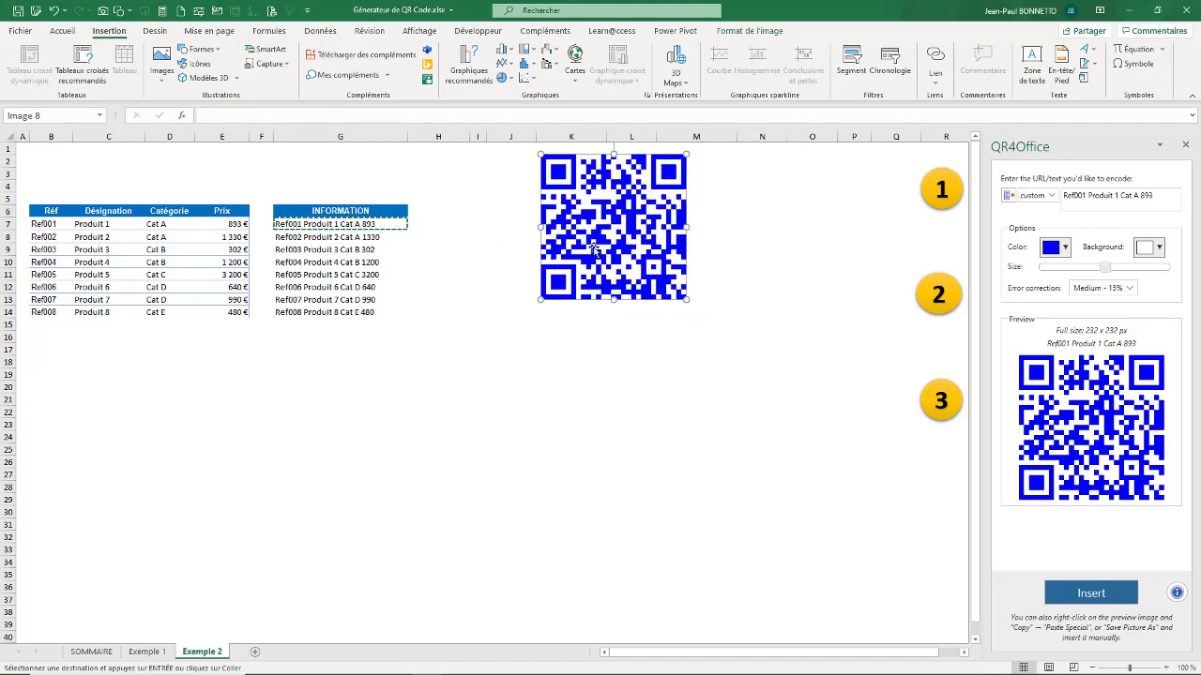
drag(478, 220, 477, 215)
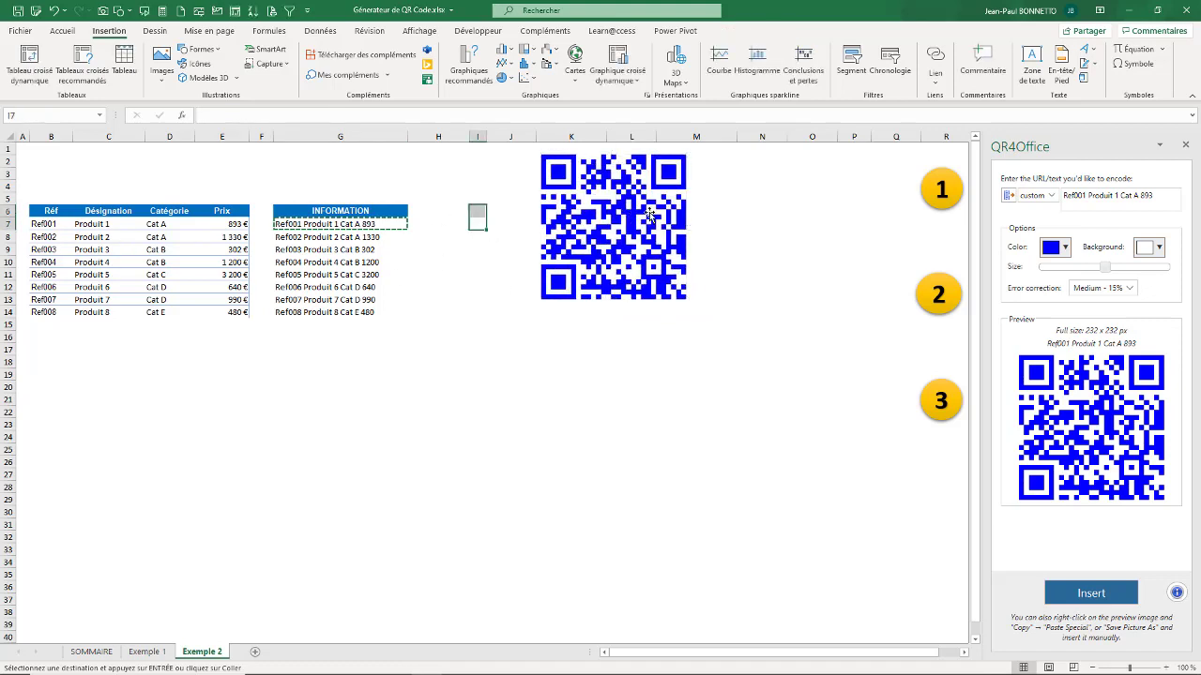
drag(624, 234, 619, 232)
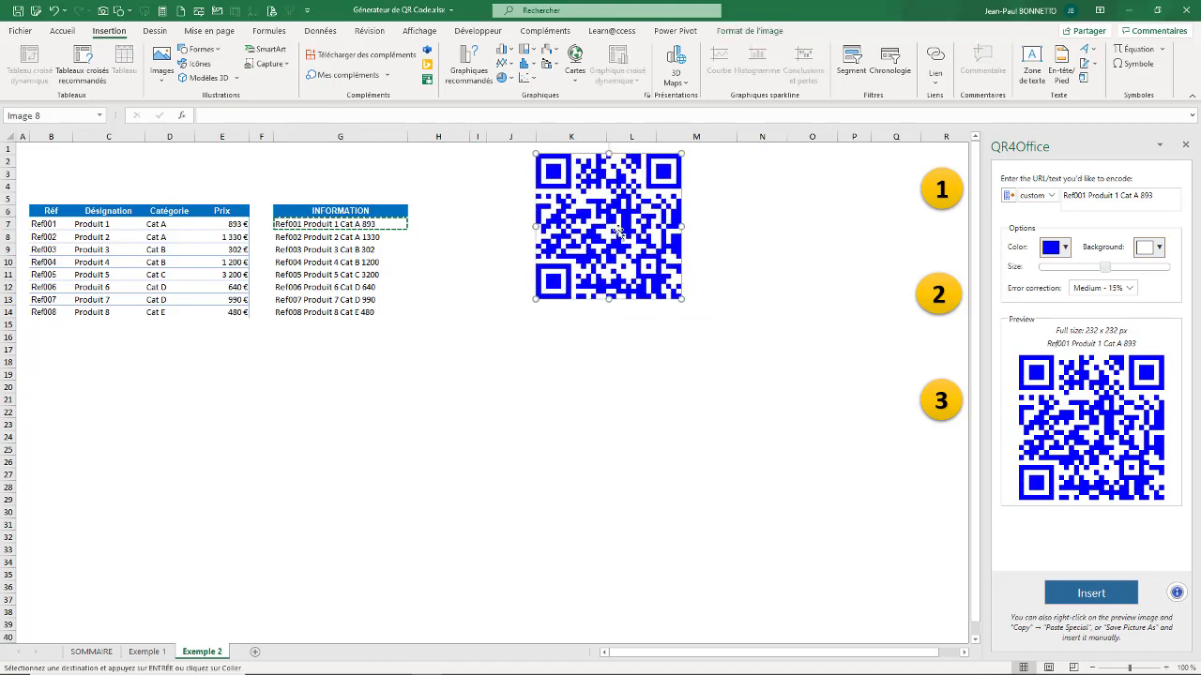
- Replace the text to encode with the second product's information copied from cell G8
click(343, 239)
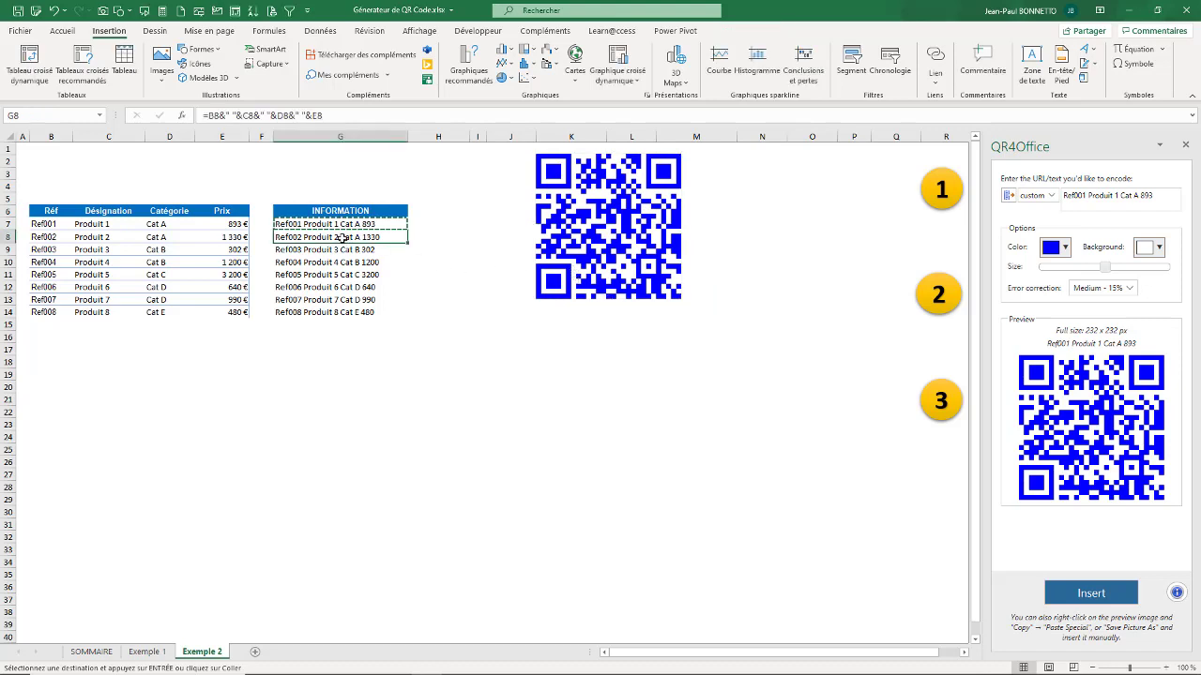
right_click(356, 241)
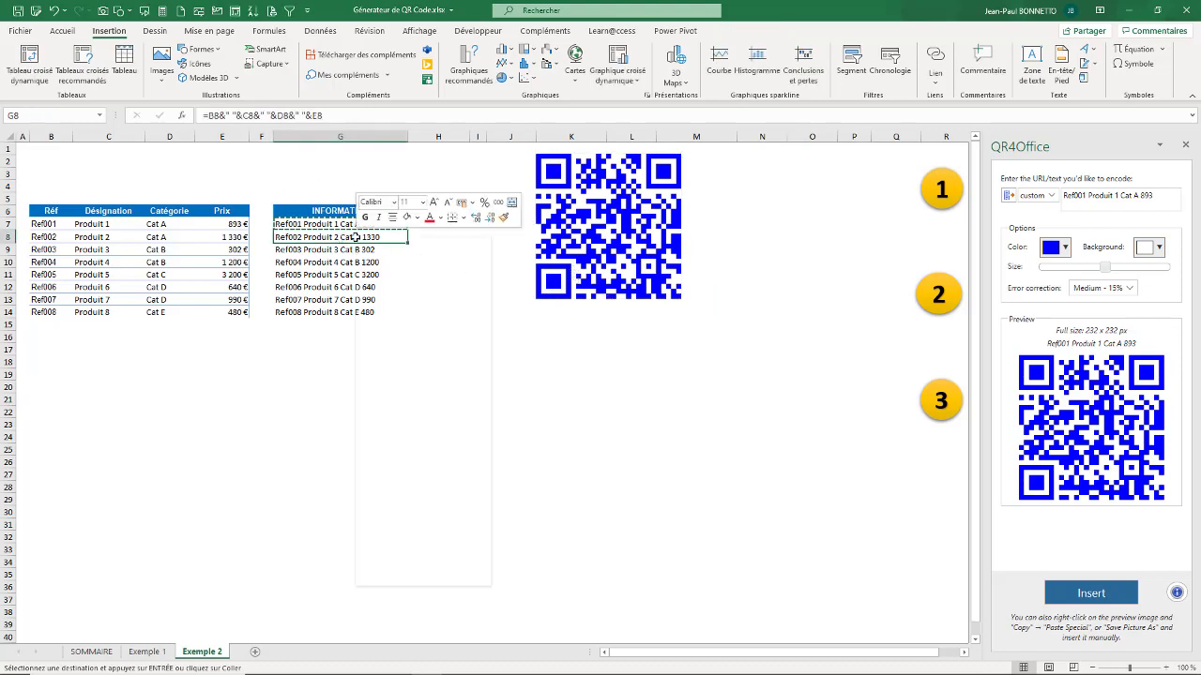
key(Escape)
key(ctrl+c)
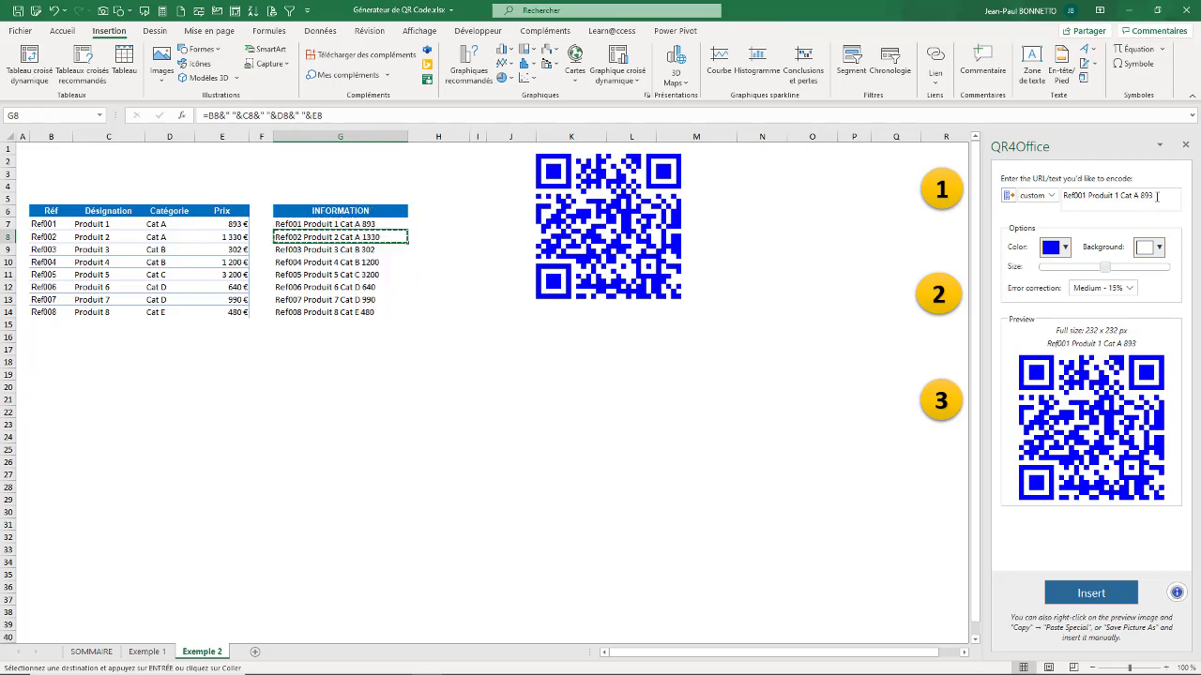
drag(1157, 196, 1052, 205)
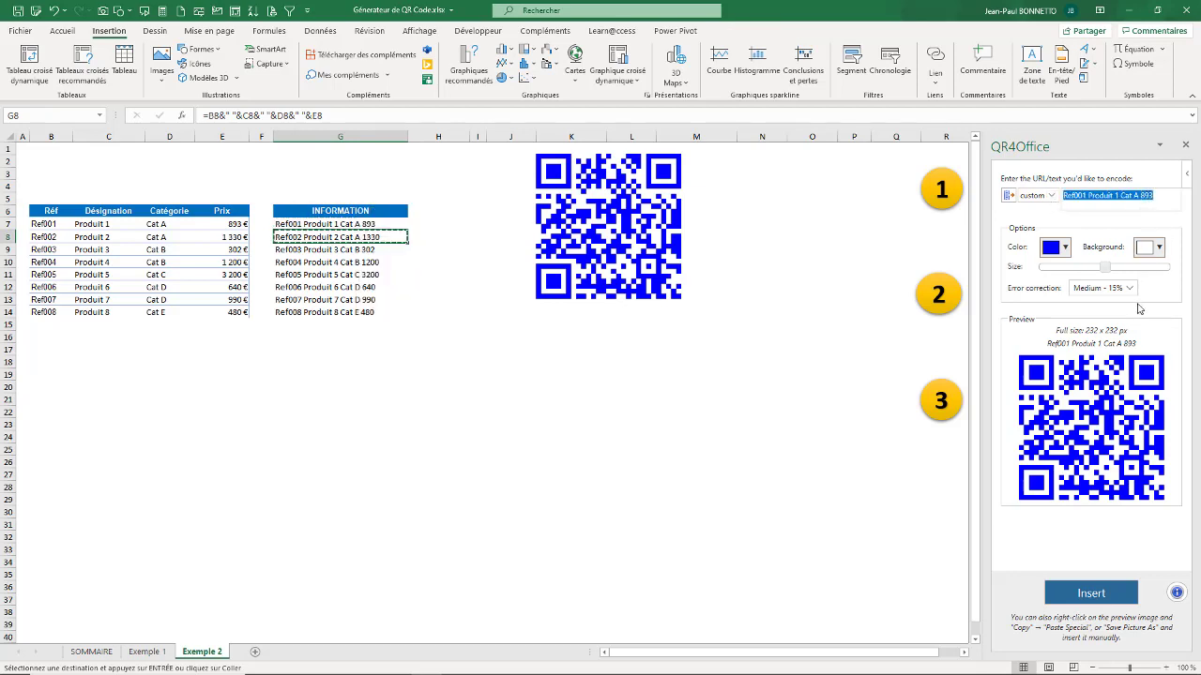
key(ctrl+v)
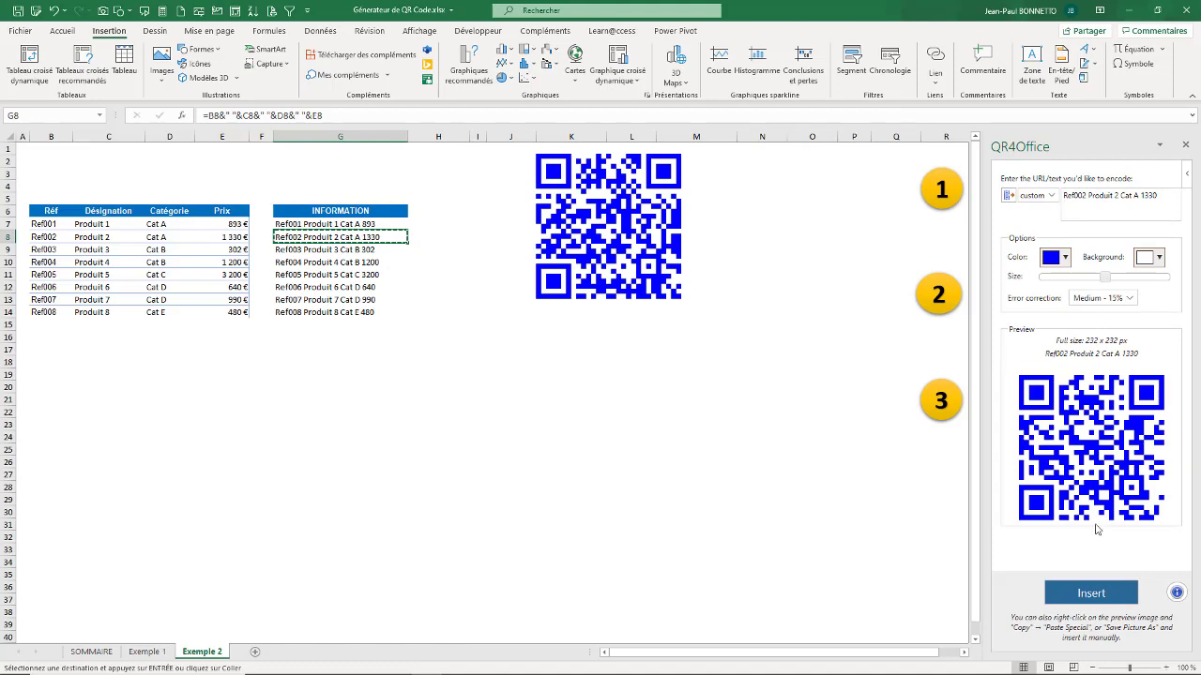
- Insert the second product's QR code and place it directly below the first one, over columns K to M
click(1091, 592)
drag(359, 298, 585, 403)
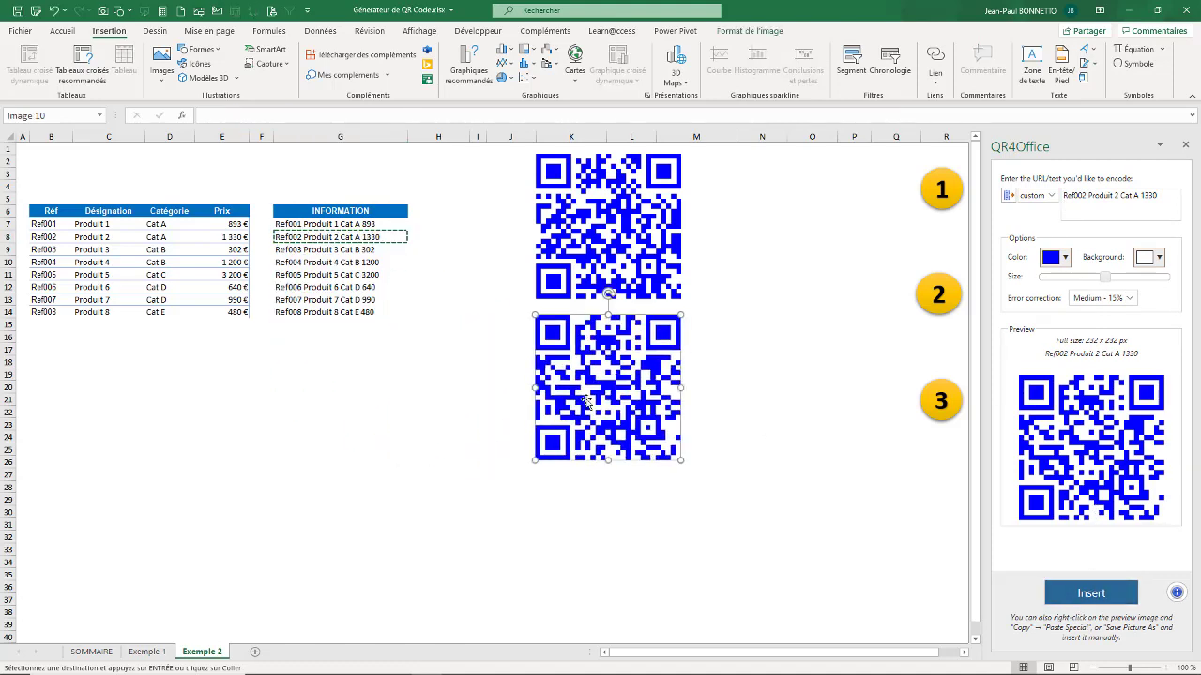
click(438, 424)
click(492, 259)
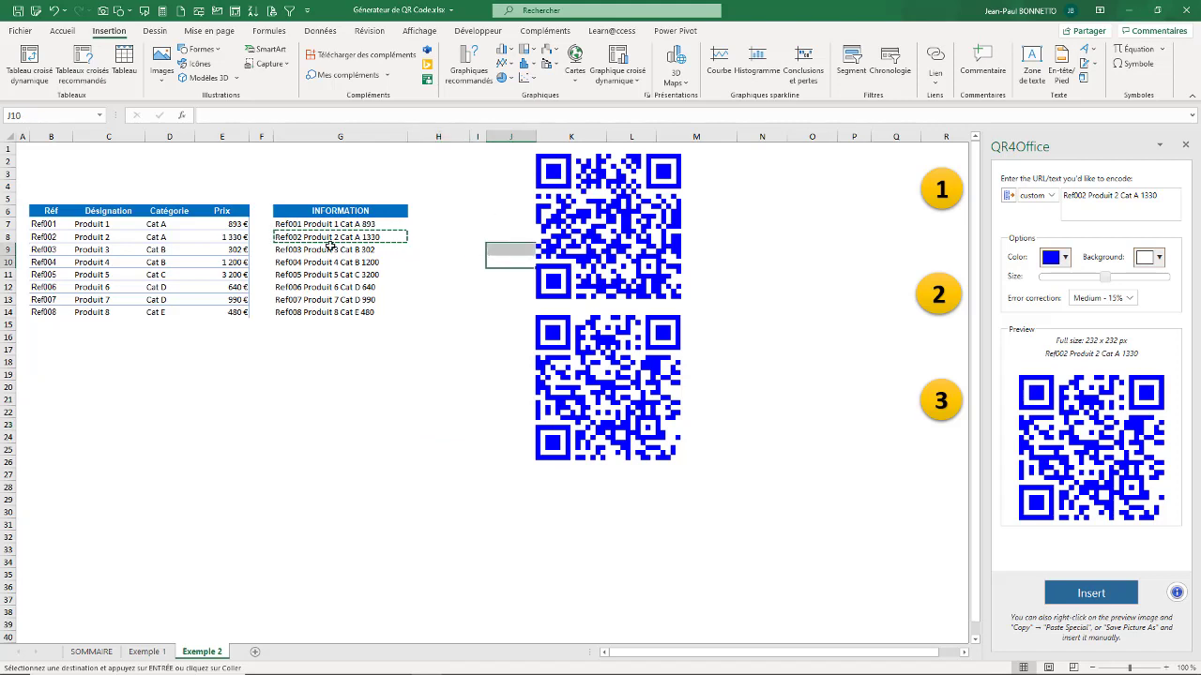
click(432, 373)
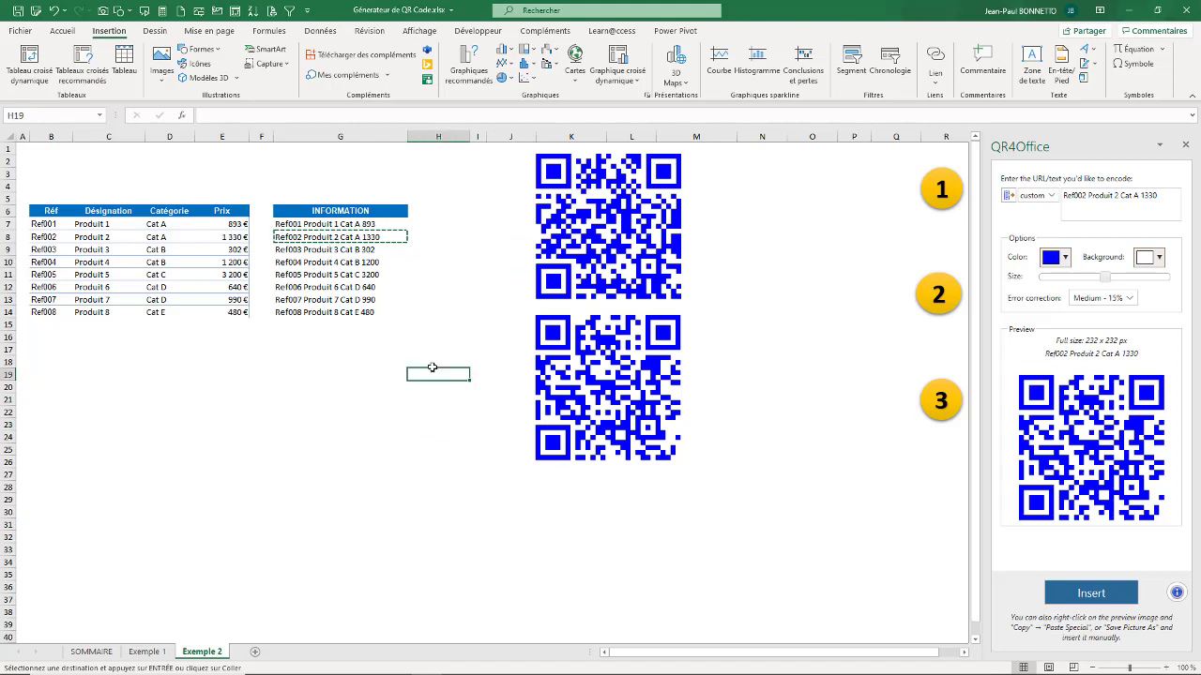
click(588, 214)
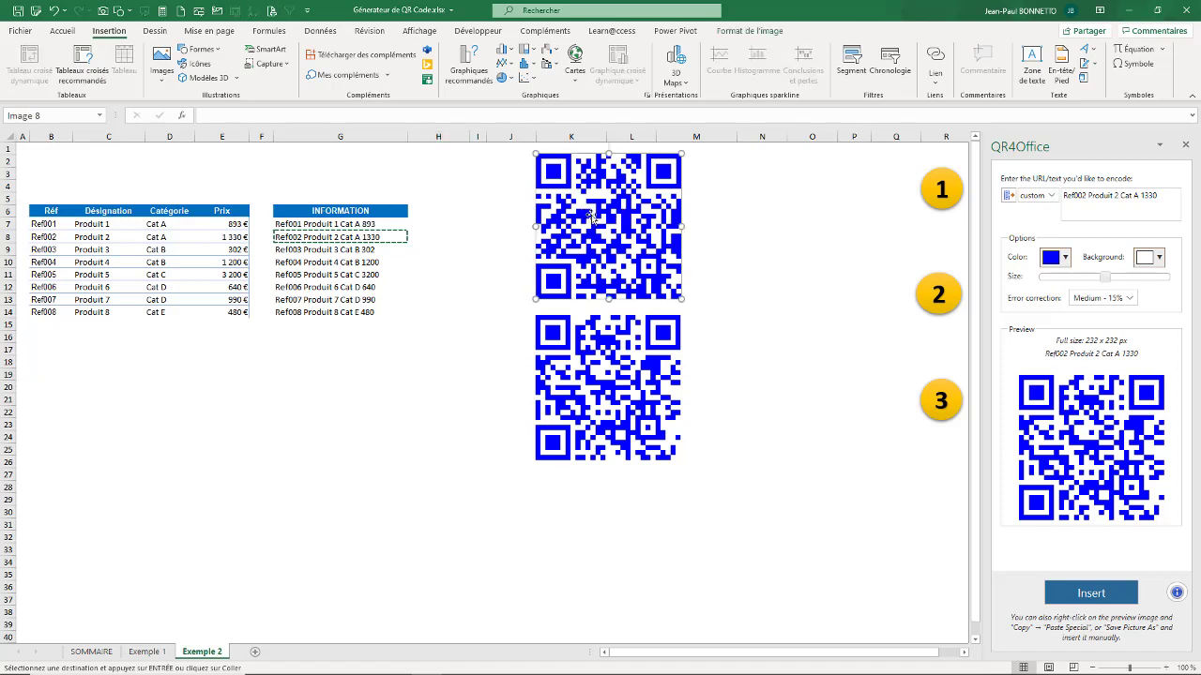
click(761, 211)
click(579, 221)
click(1043, 195)
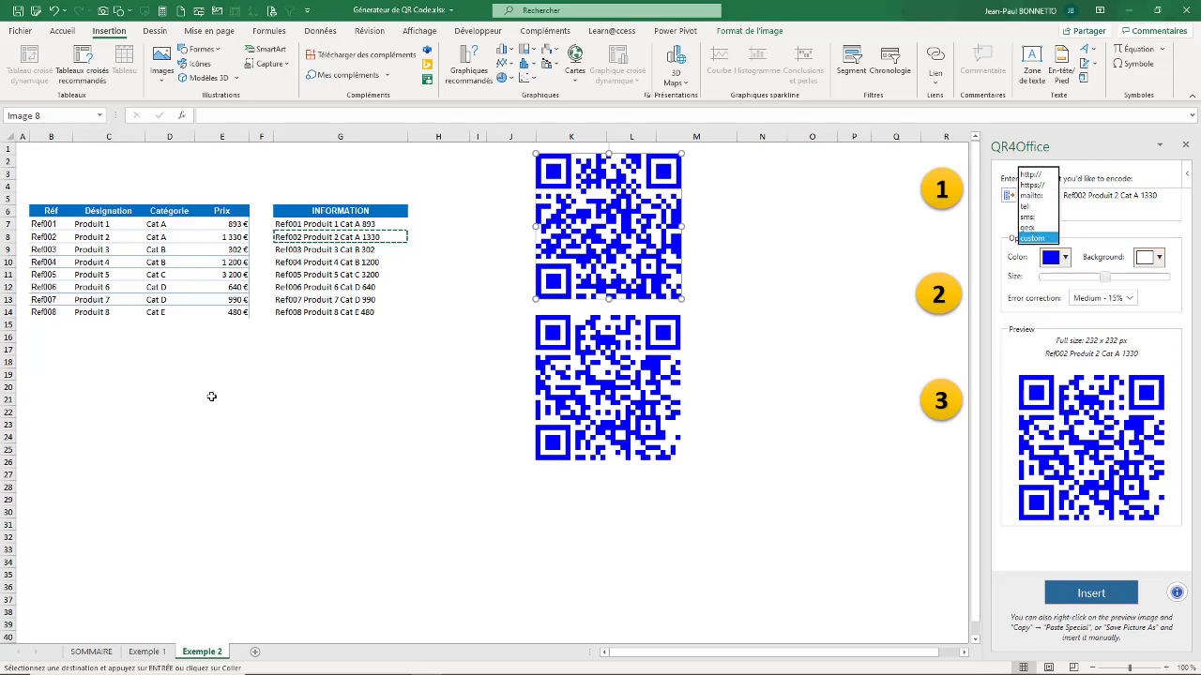
click(159, 401)
click(133, 438)
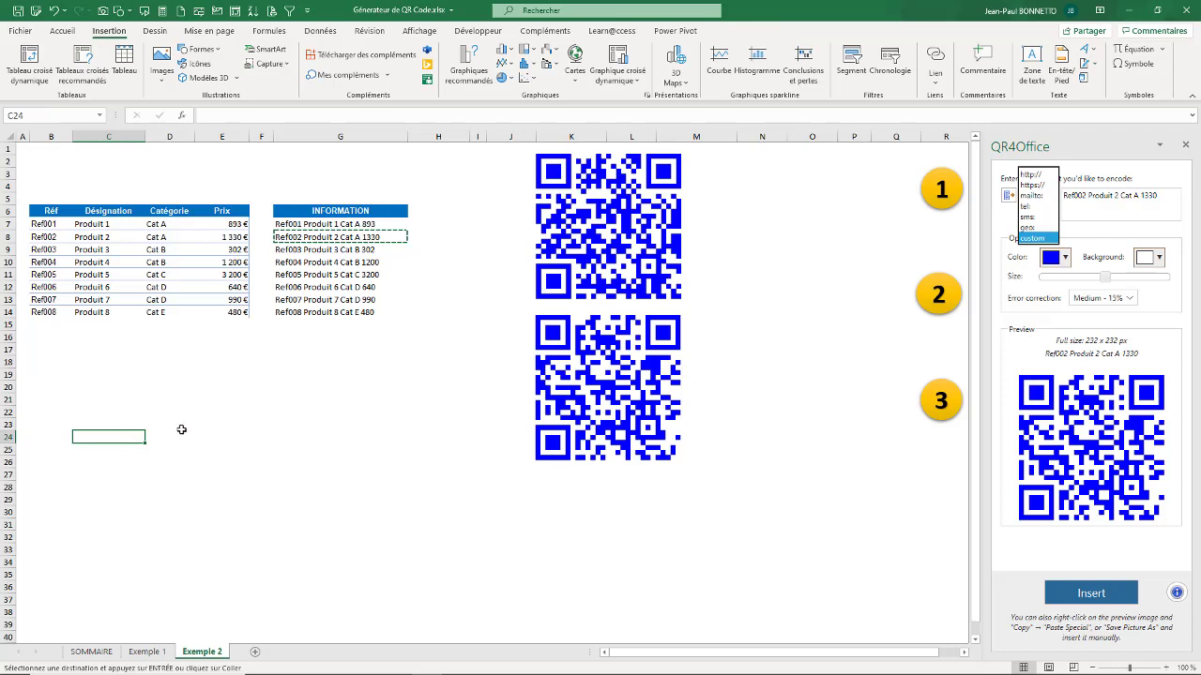
click(167, 409)
click(98, 423)
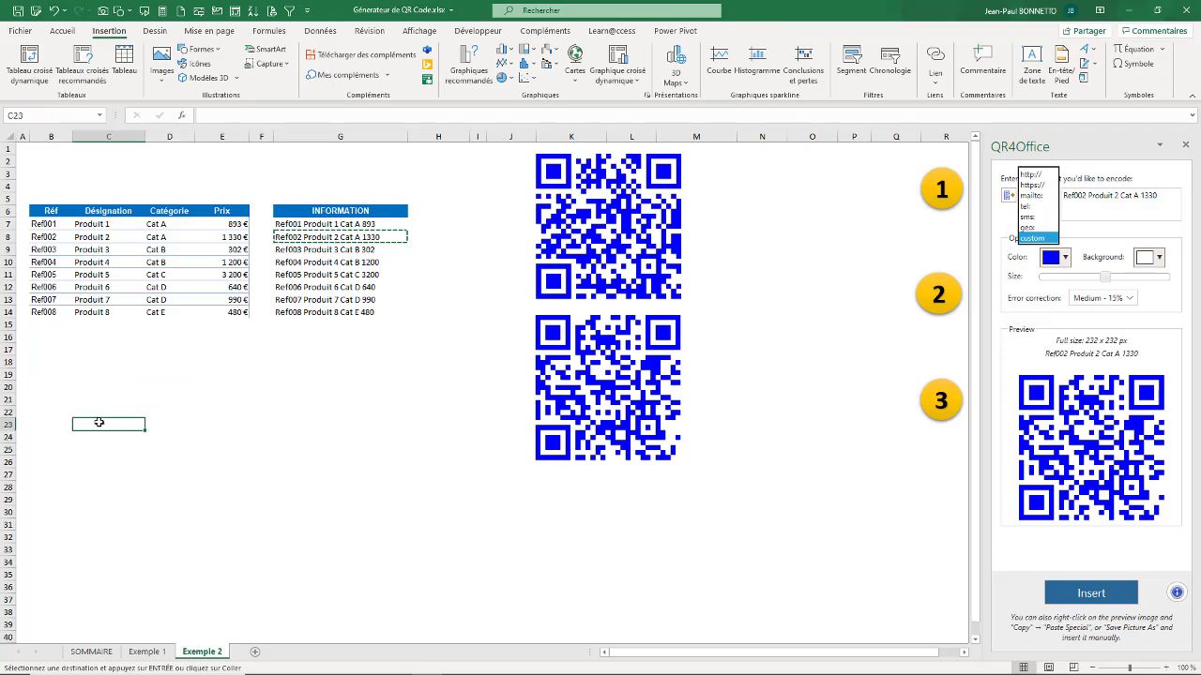
click(151, 423)
click(133, 399)
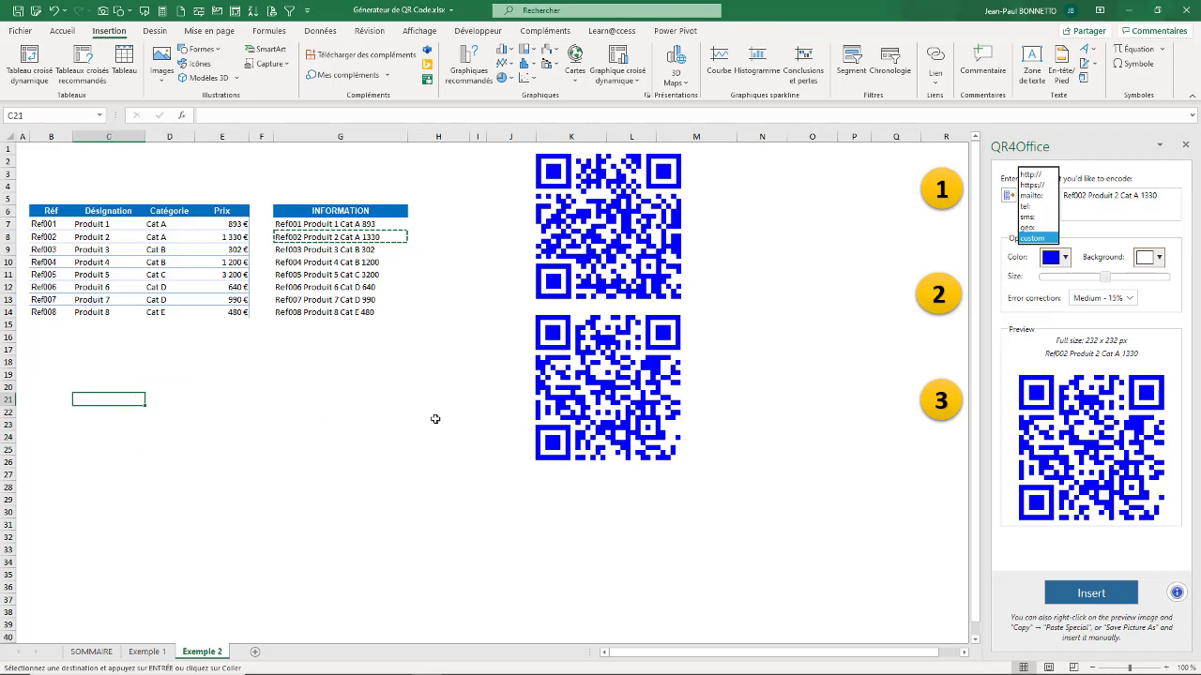
- Add a new worksheet after Exemple 2 and close the QR4Office add-in
click(254, 651)
click(1186, 146)
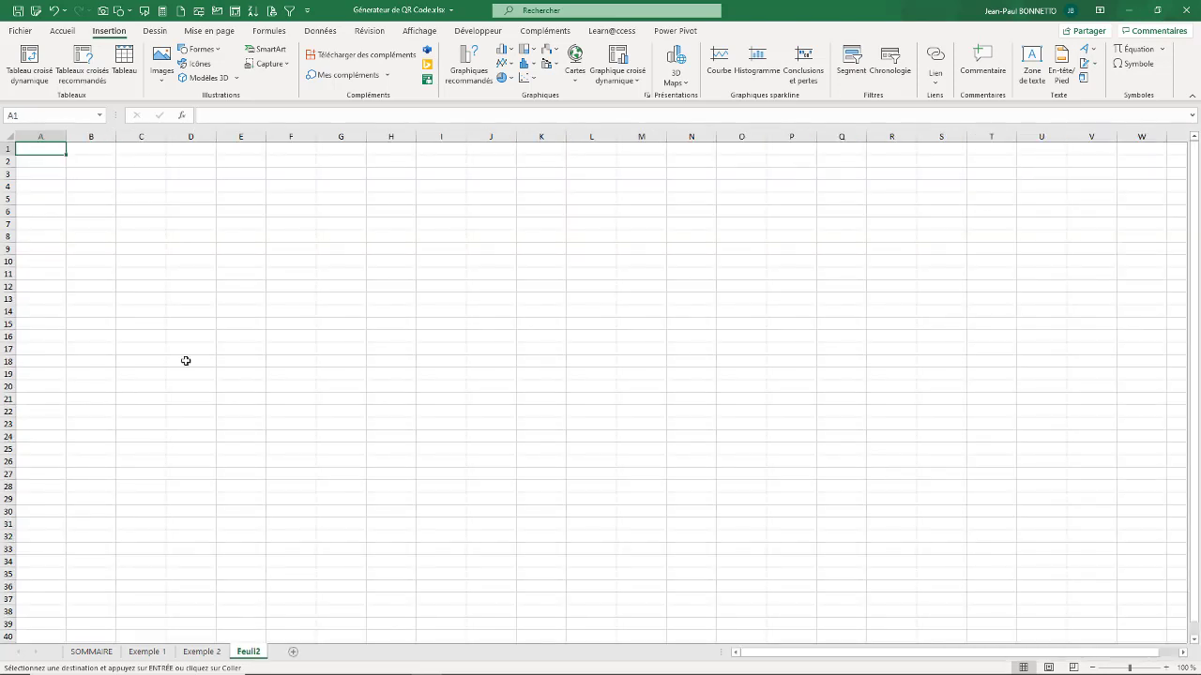
- Enter "Lien vers ma chaine Youtube" in cell B5 and widen column B to fit the text
click(103, 199)
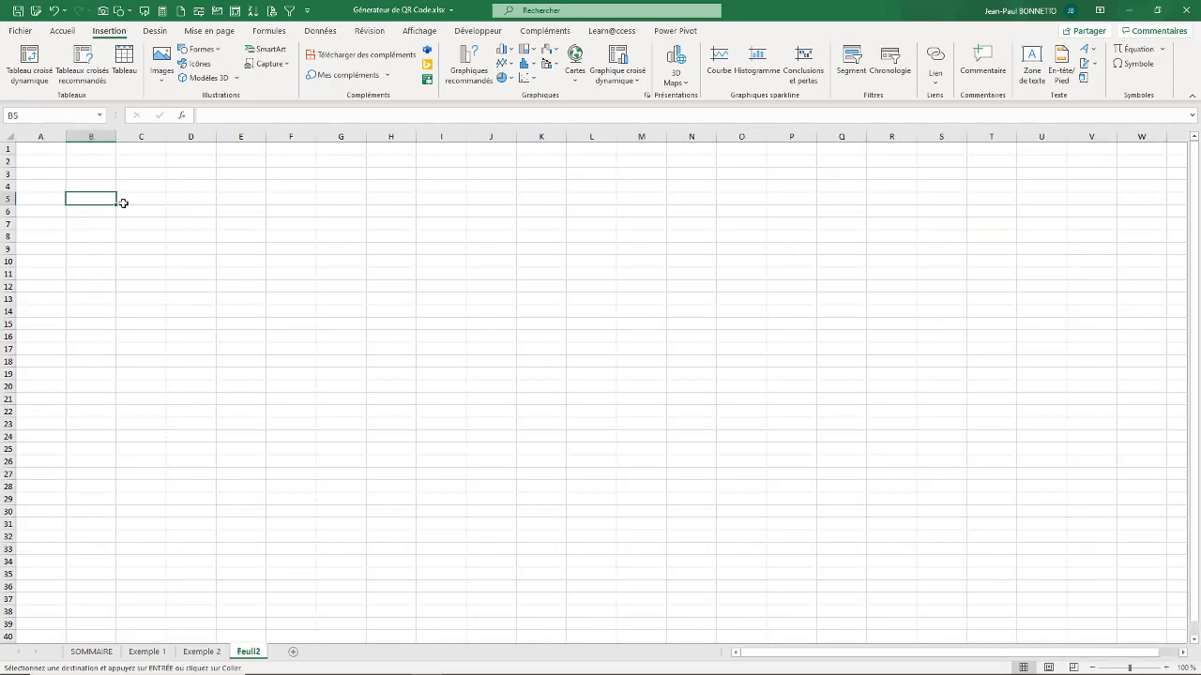
text(Lien vers)
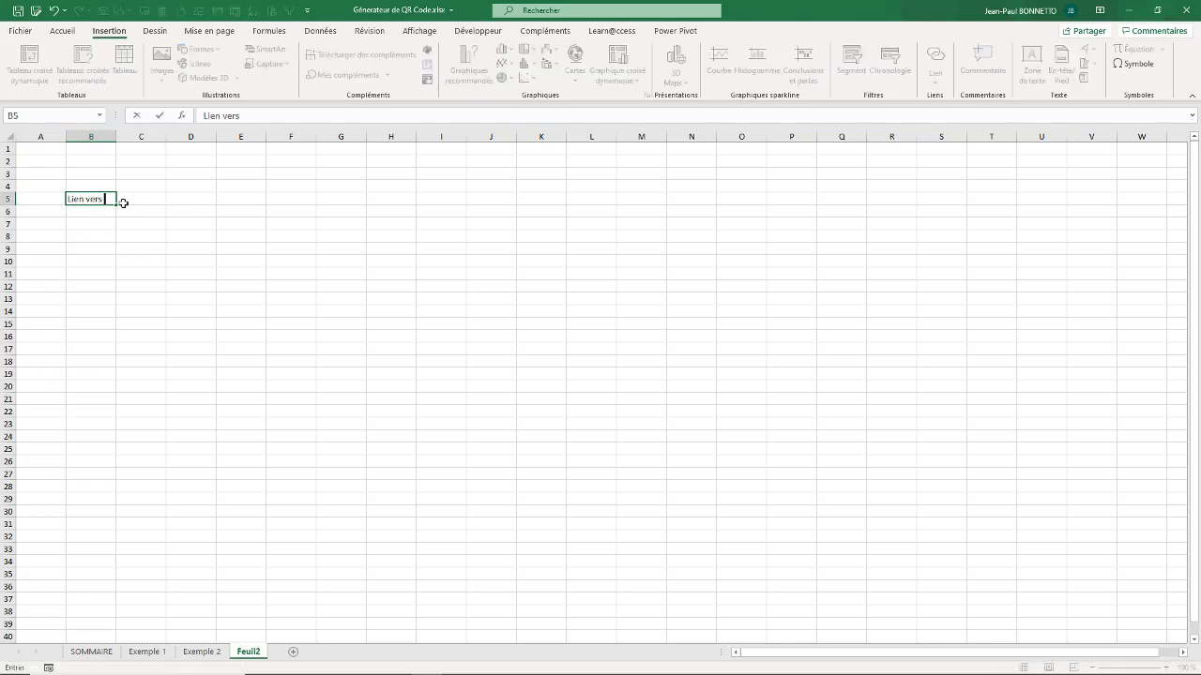
text( ma chain)
key(Return)
key(Return)
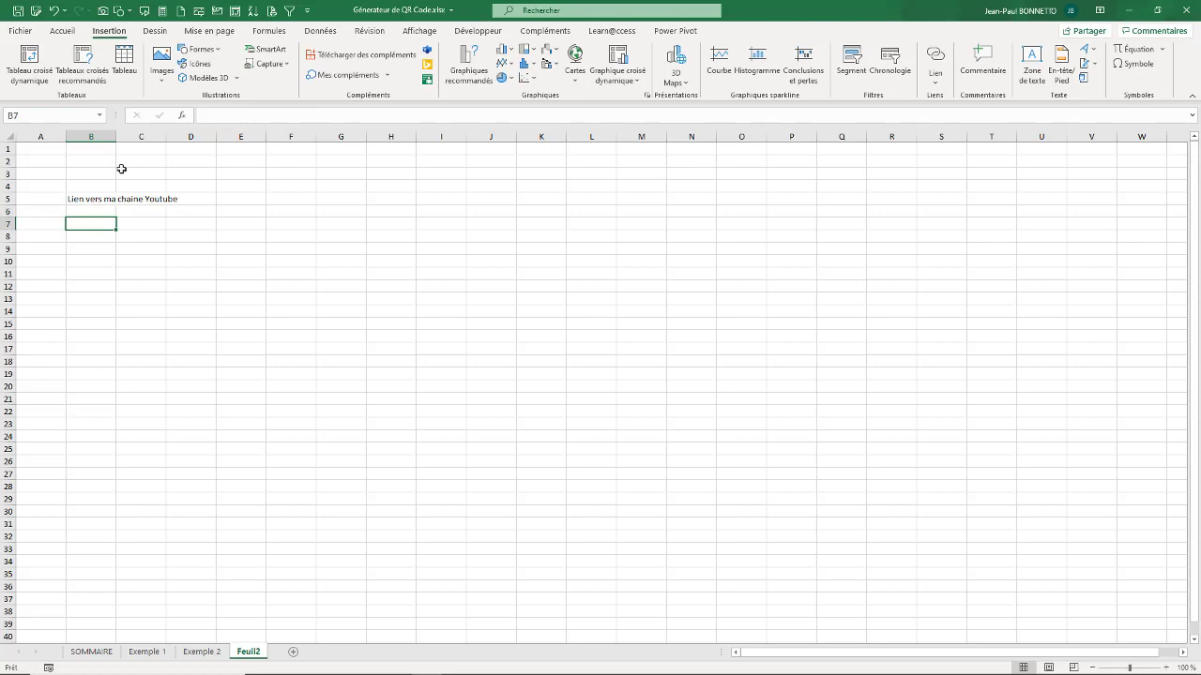
drag(118, 141, 214, 141)
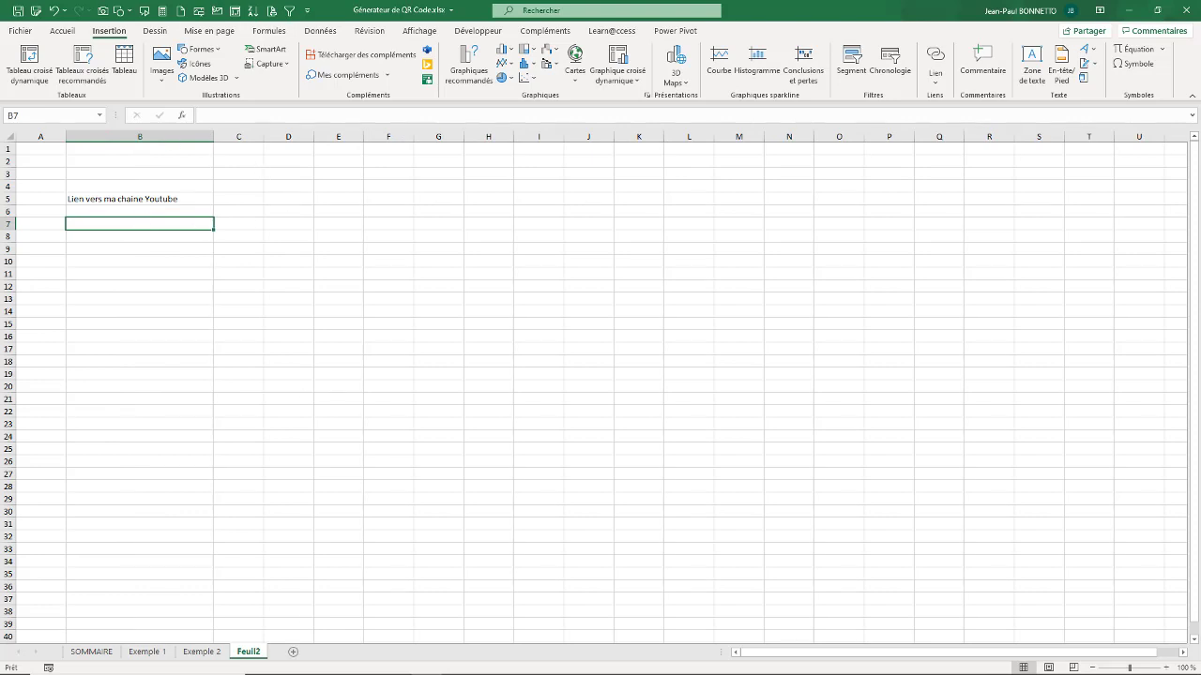
- Switch to Chrome and open YouTube from the Google apps of the signed-in account
mouse_move(348, 666)
click(397, 665)
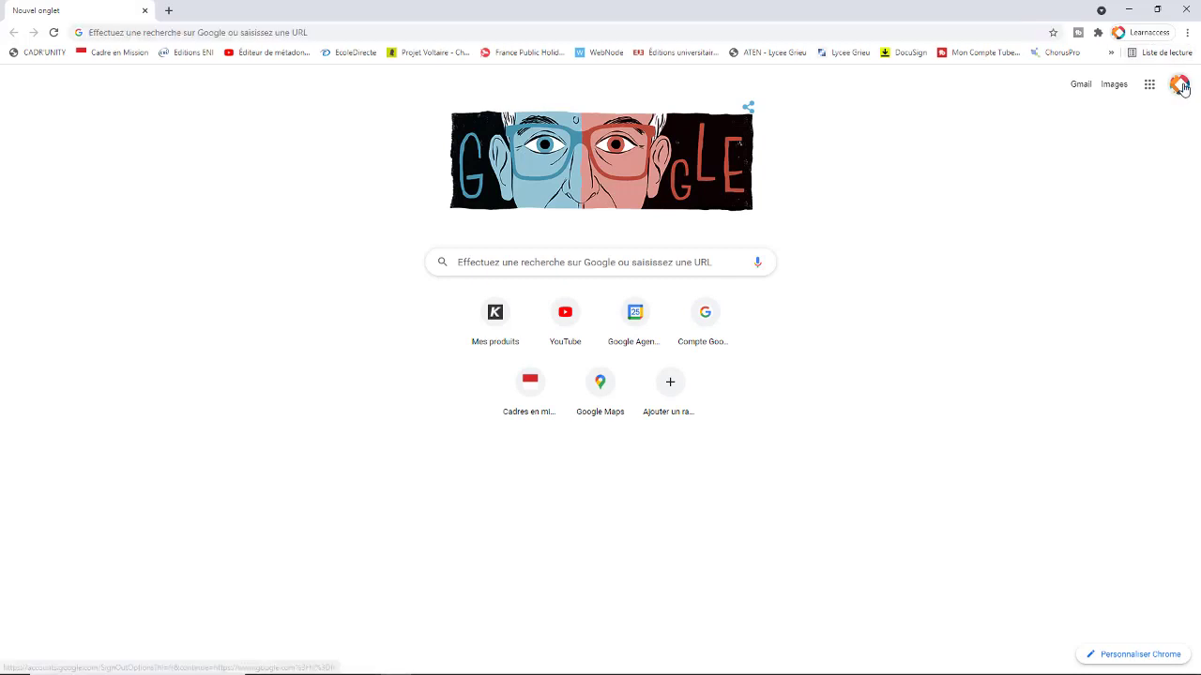
click(1178, 85)
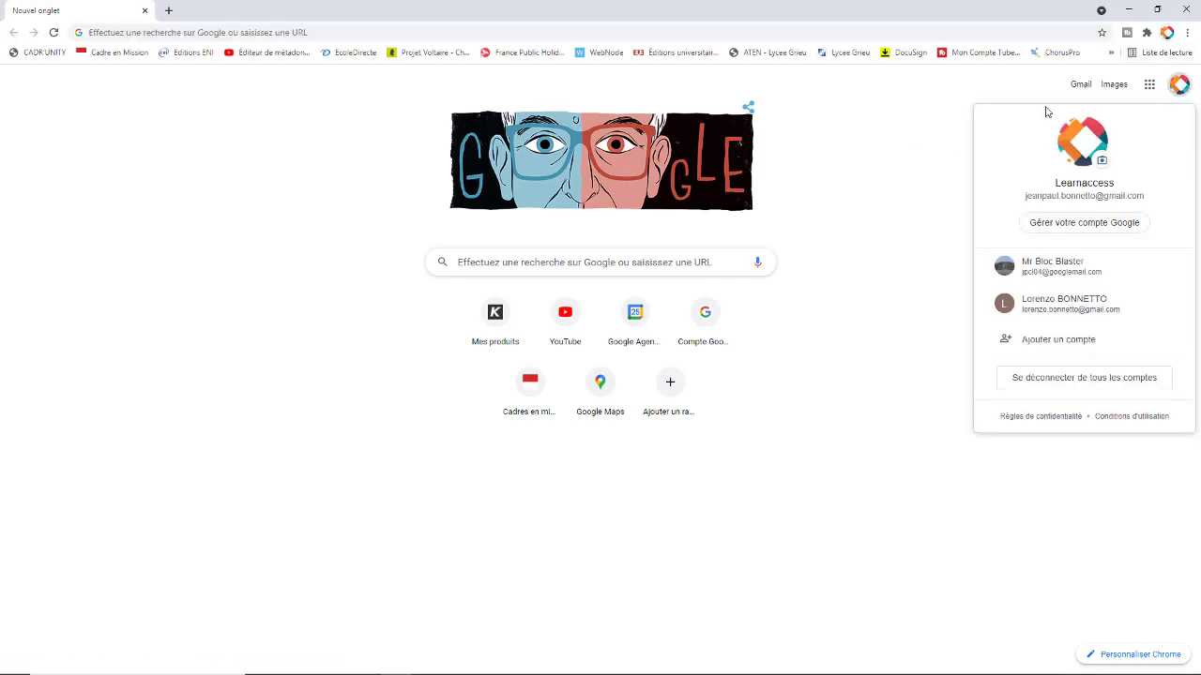
click(1150, 85)
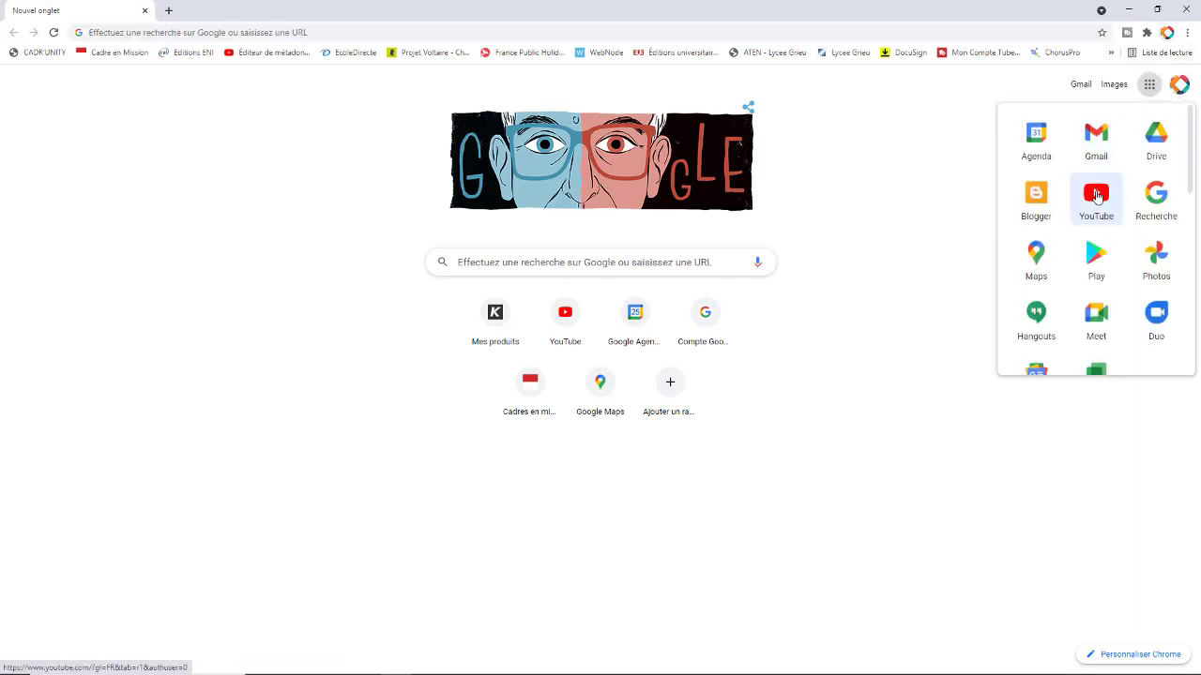
click(1095, 194)
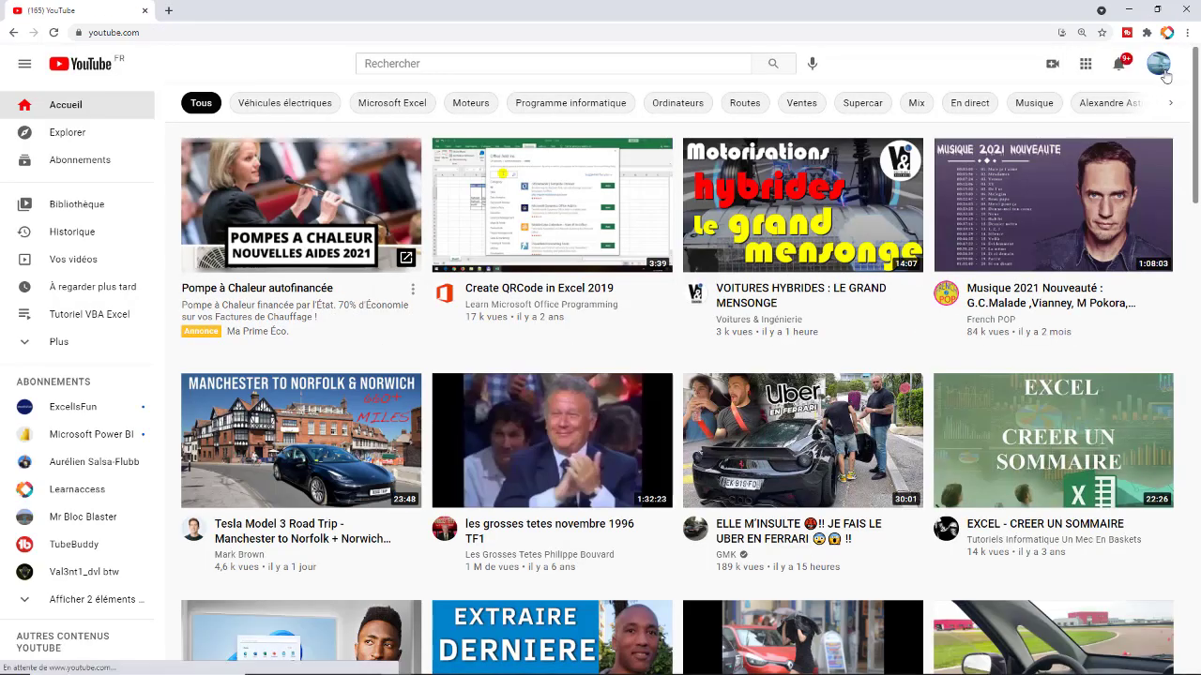
- Open your own Learnaccess channel page on YouTube and copy its web address
click(1158, 63)
click(1041, 155)
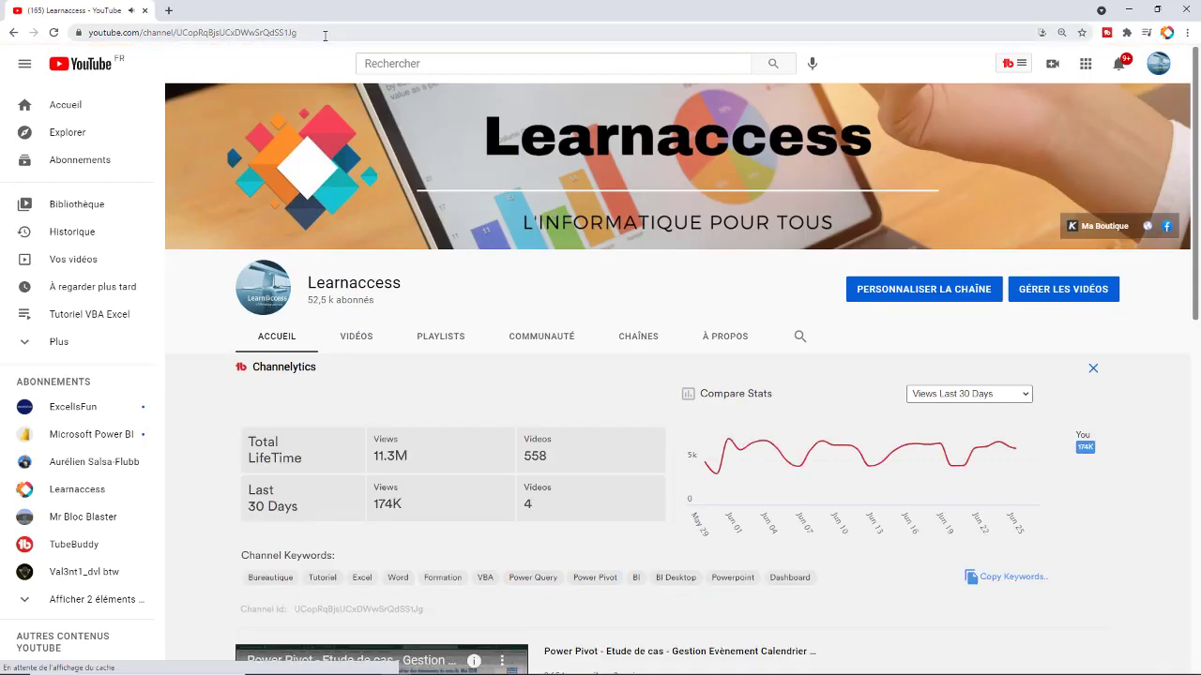
click(339, 33)
key(ctrl+c)
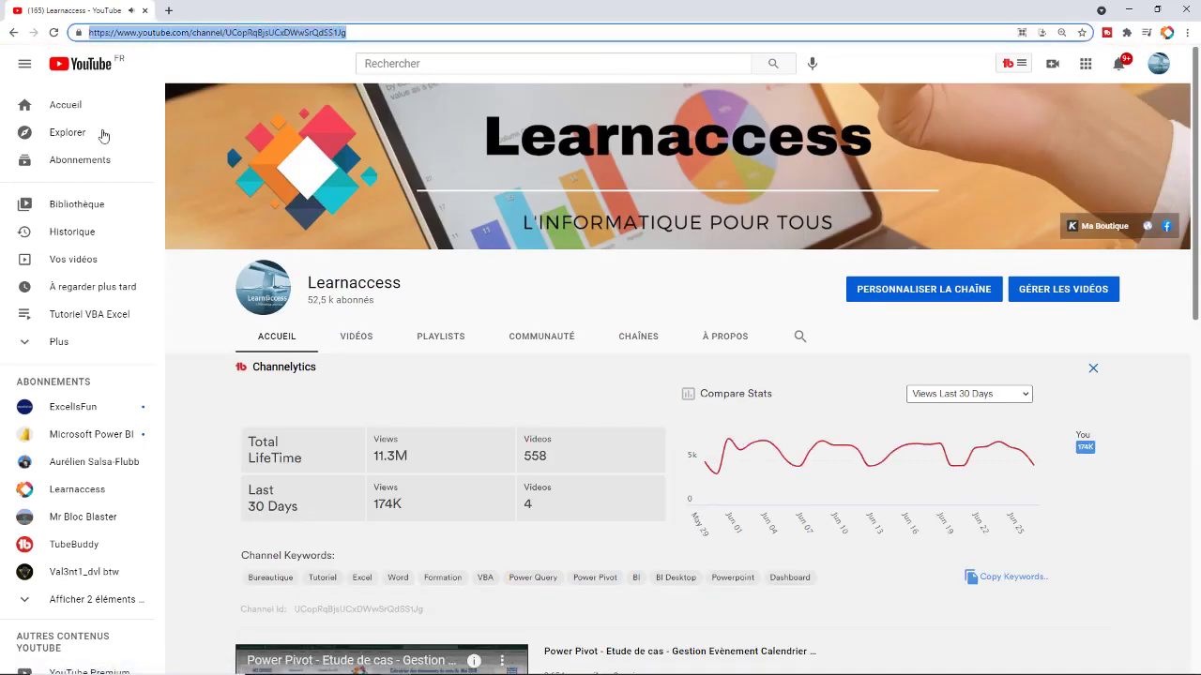
- Return to the Excel workbook and add the QR4Office add-in to the new sheet
mouse_move(411, 671)
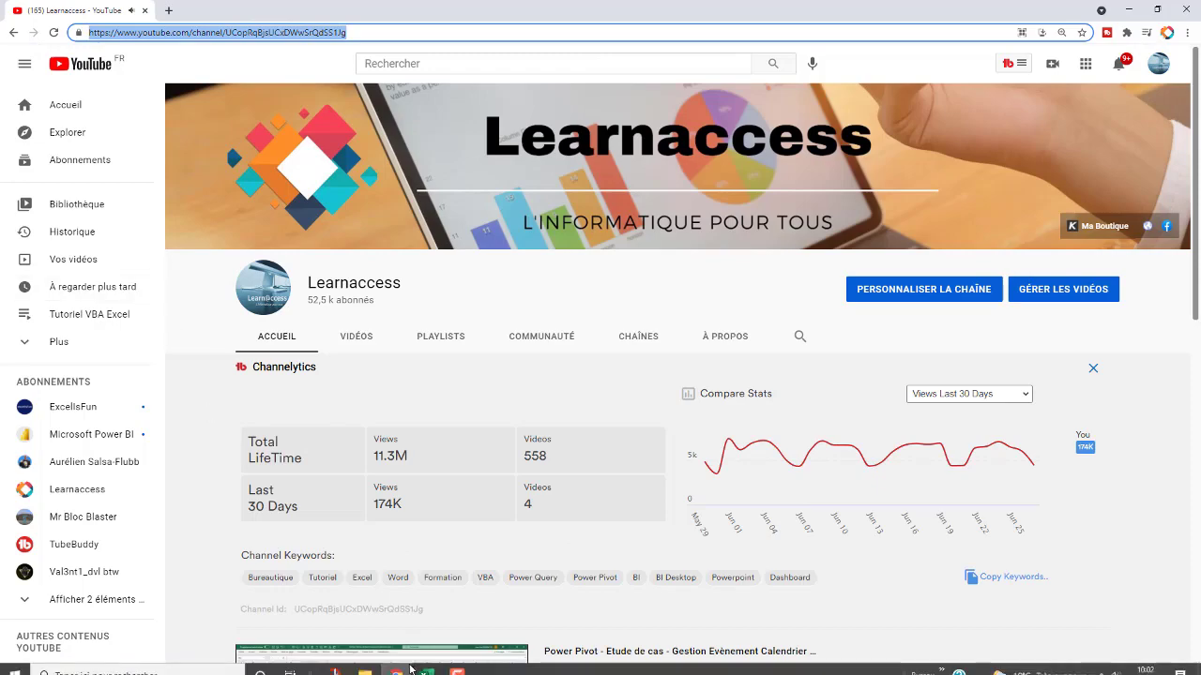
click(427, 663)
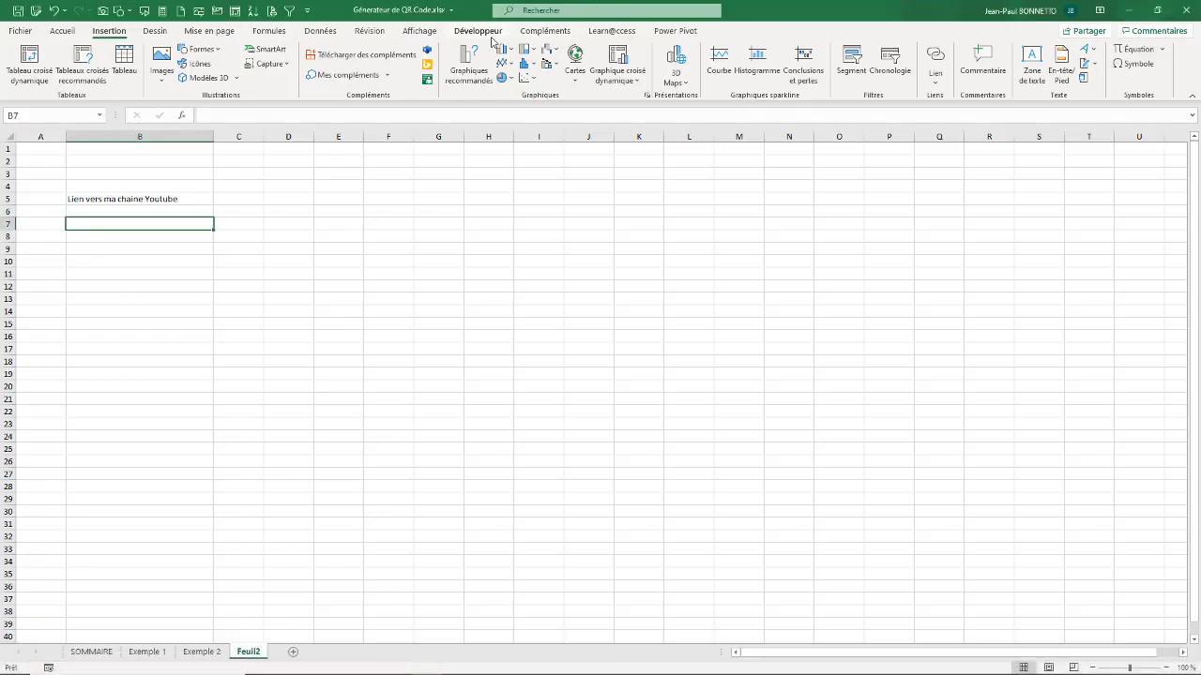
click(349, 77)
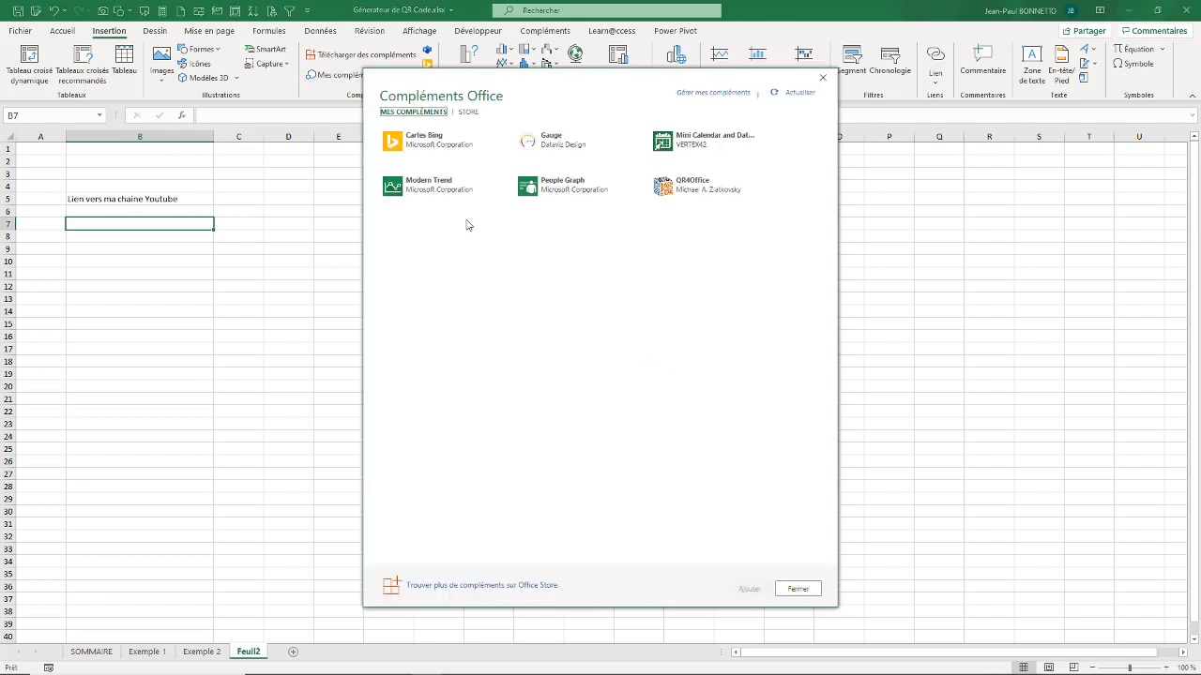
click(709, 189)
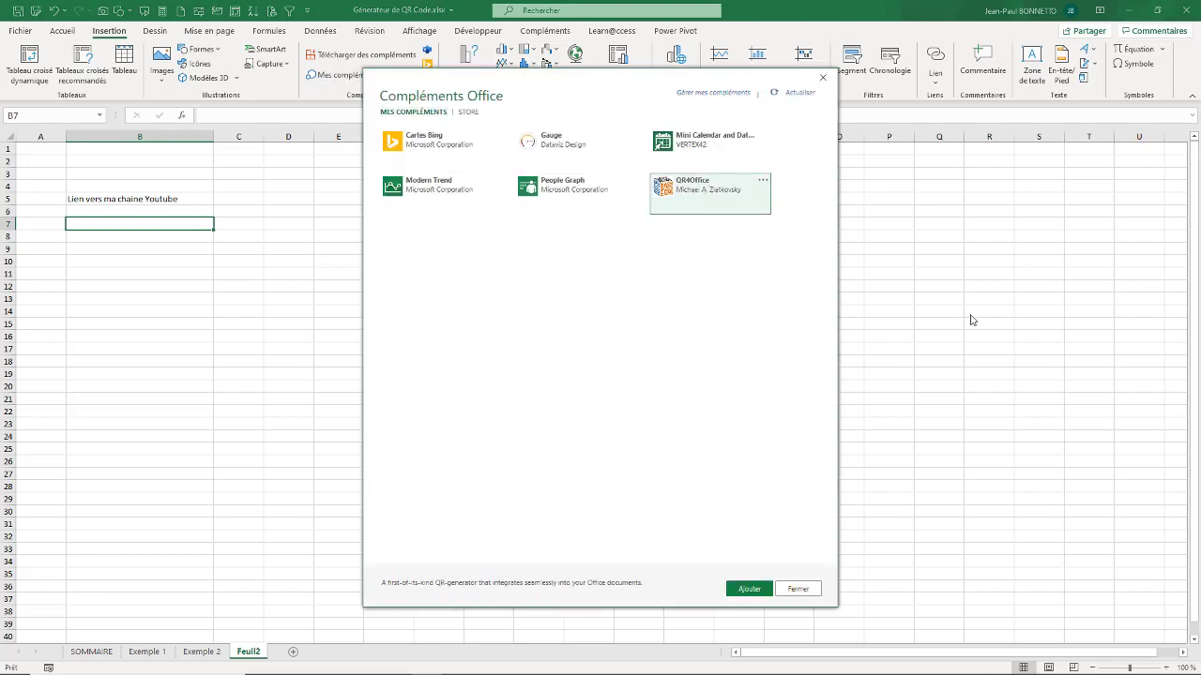
click(728, 591)
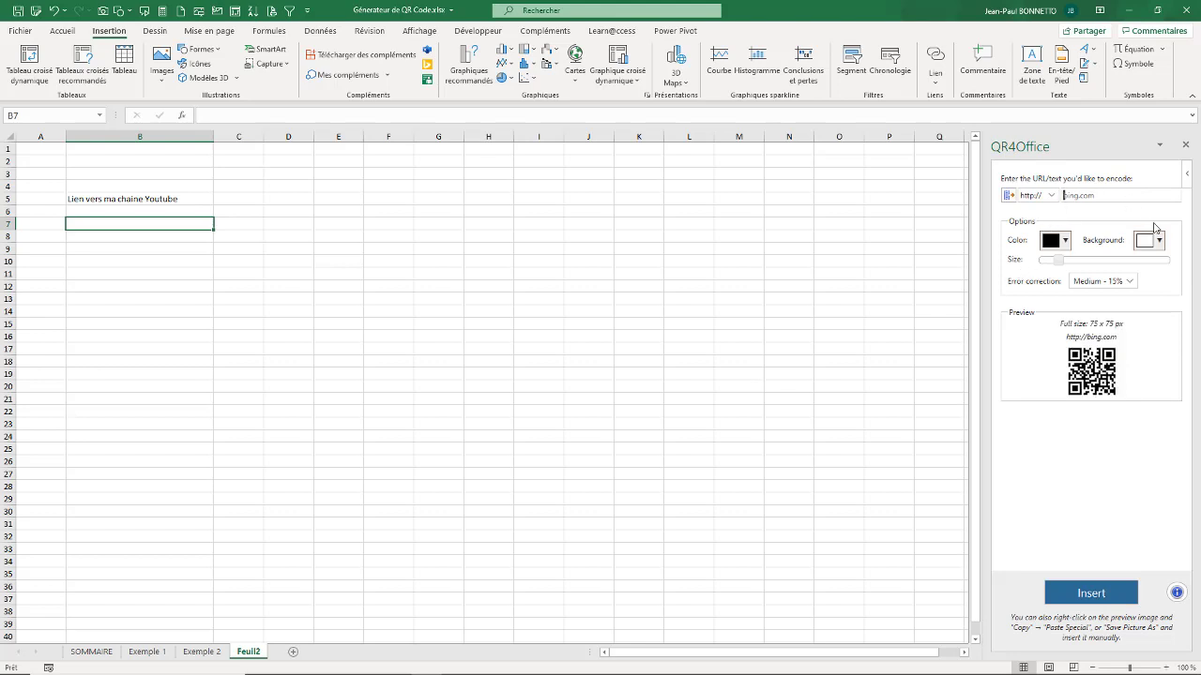
- Encode the copied YouTube channel address, enlarge the QR code to about 296 x 296 px and insert it at cell B7
key(ctrl+v)
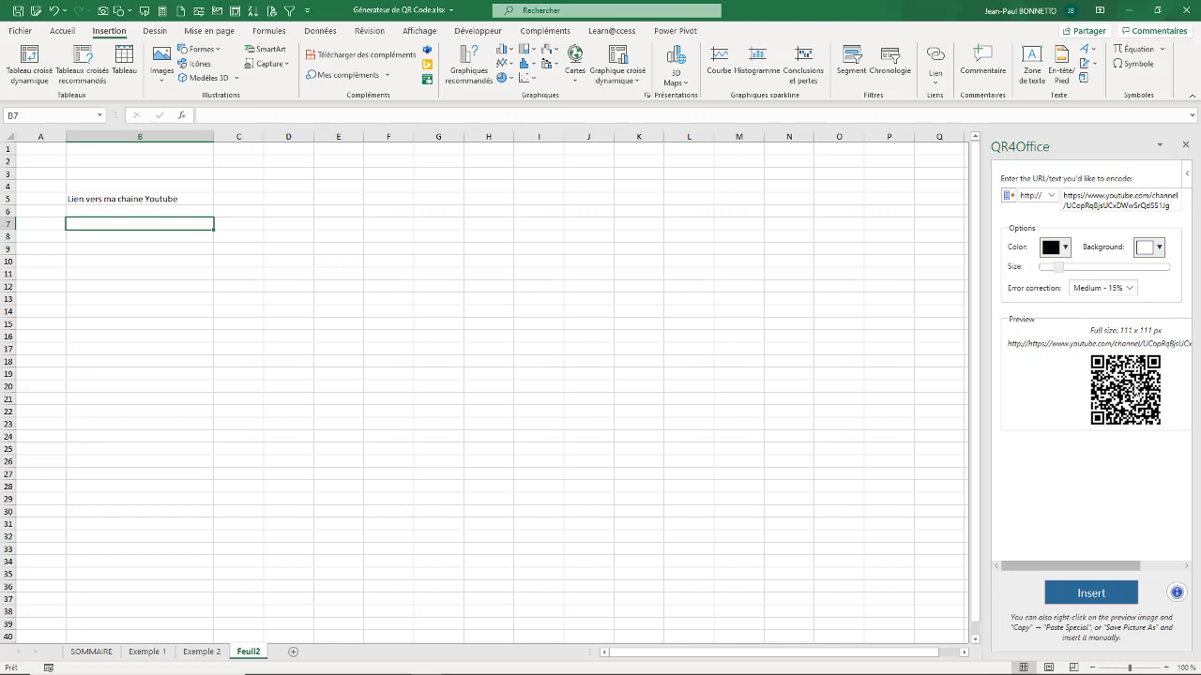
drag(1058, 268, 1105, 268)
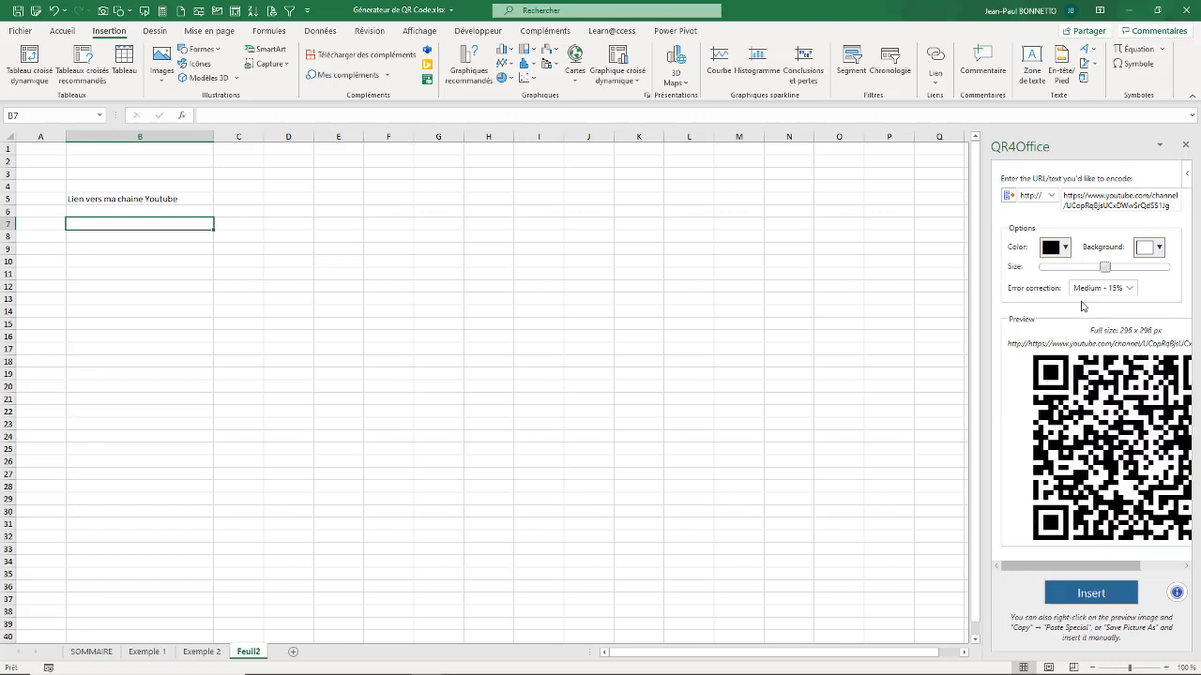
click(1096, 601)
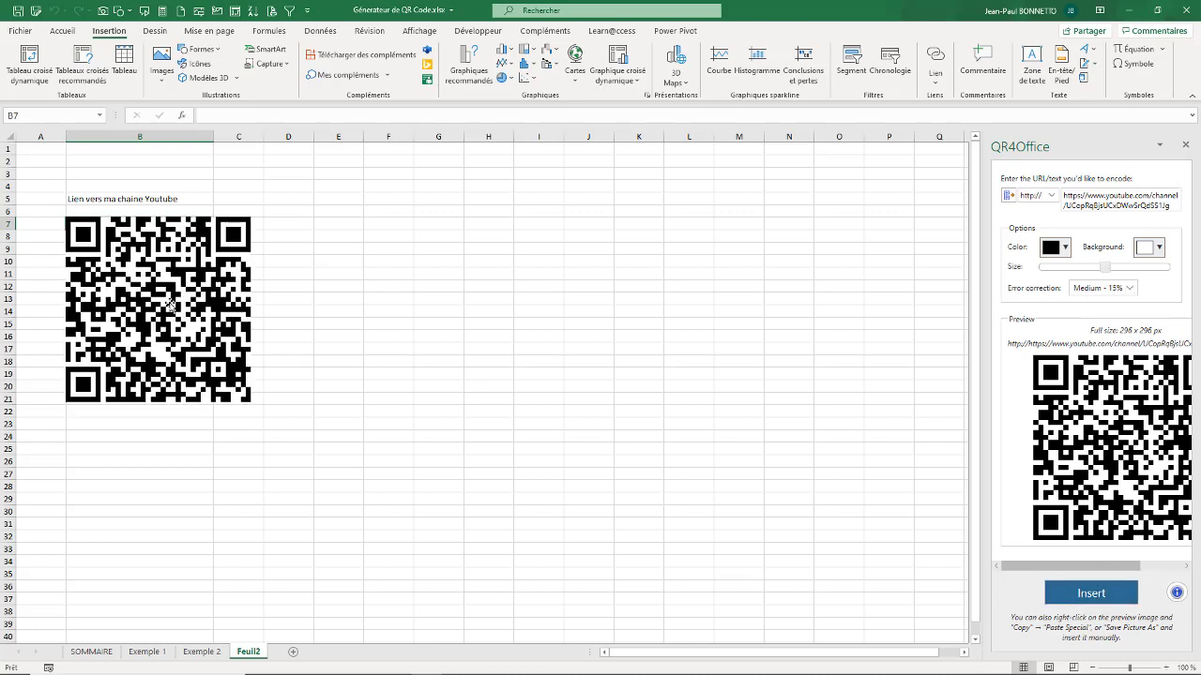
- Merge and center the title across B5:C5 and format it in bold red
click(157, 198)
drag(157, 198, 249, 197)
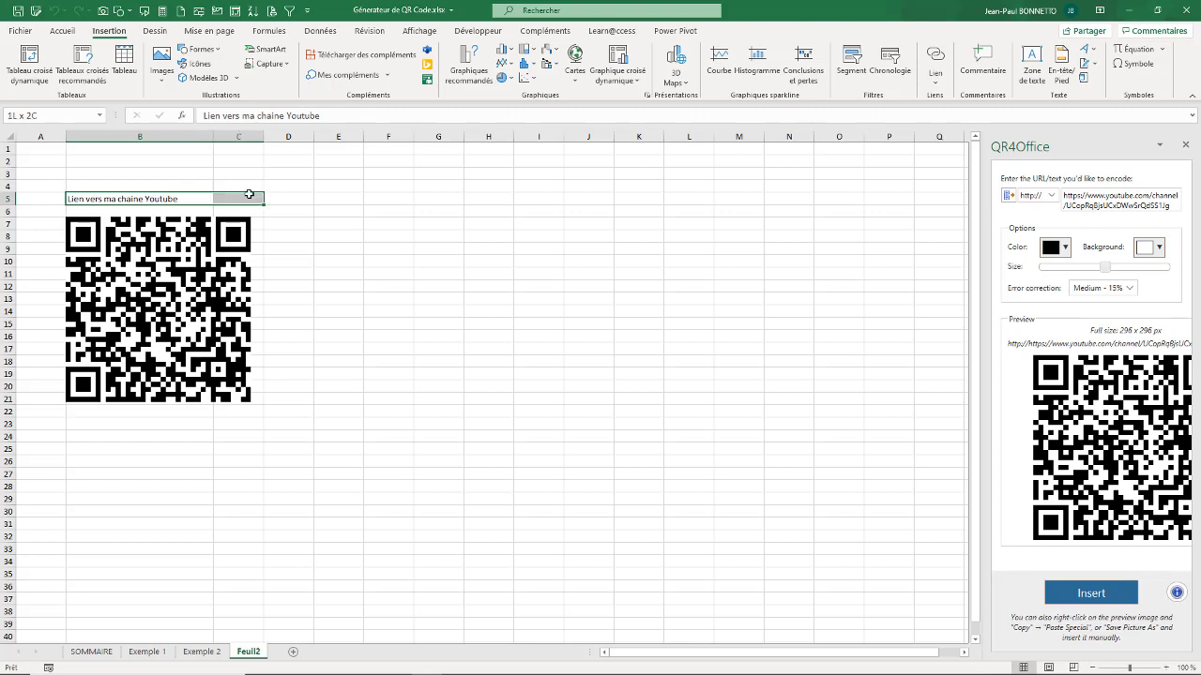
click(62, 31)
click(415, 75)
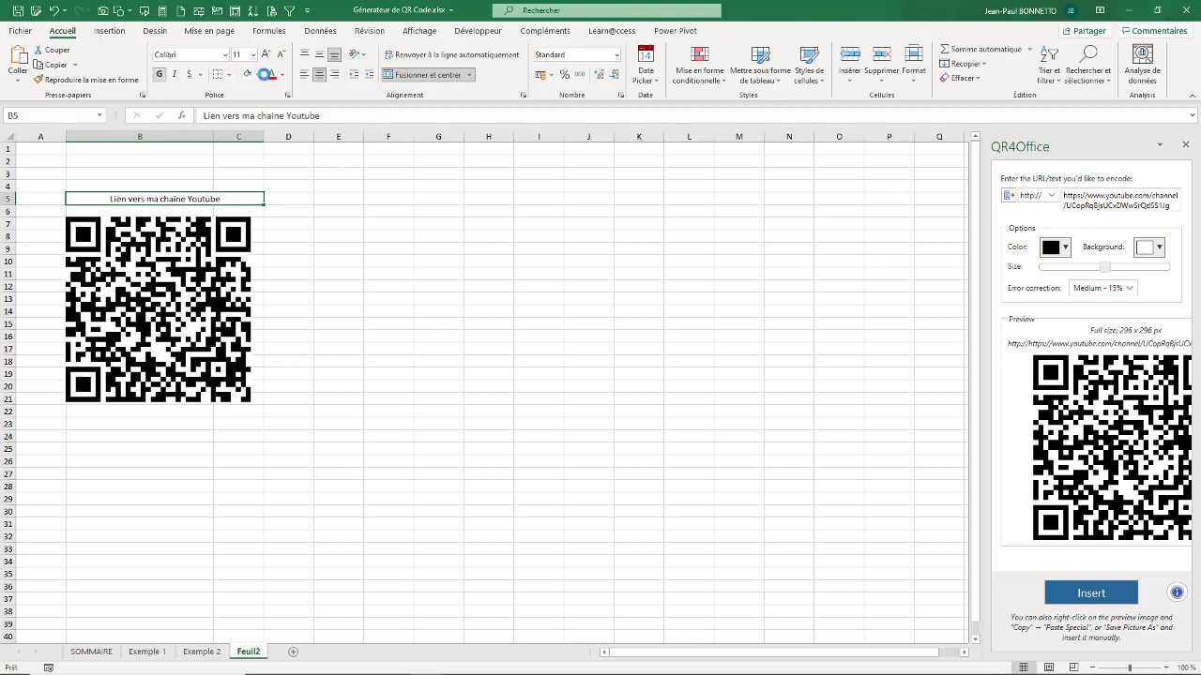
click(158, 74)
click(270, 74)
- Enlarge the YouTube QR code so it spans columns B and C down to the end of row 22
click(205, 309)
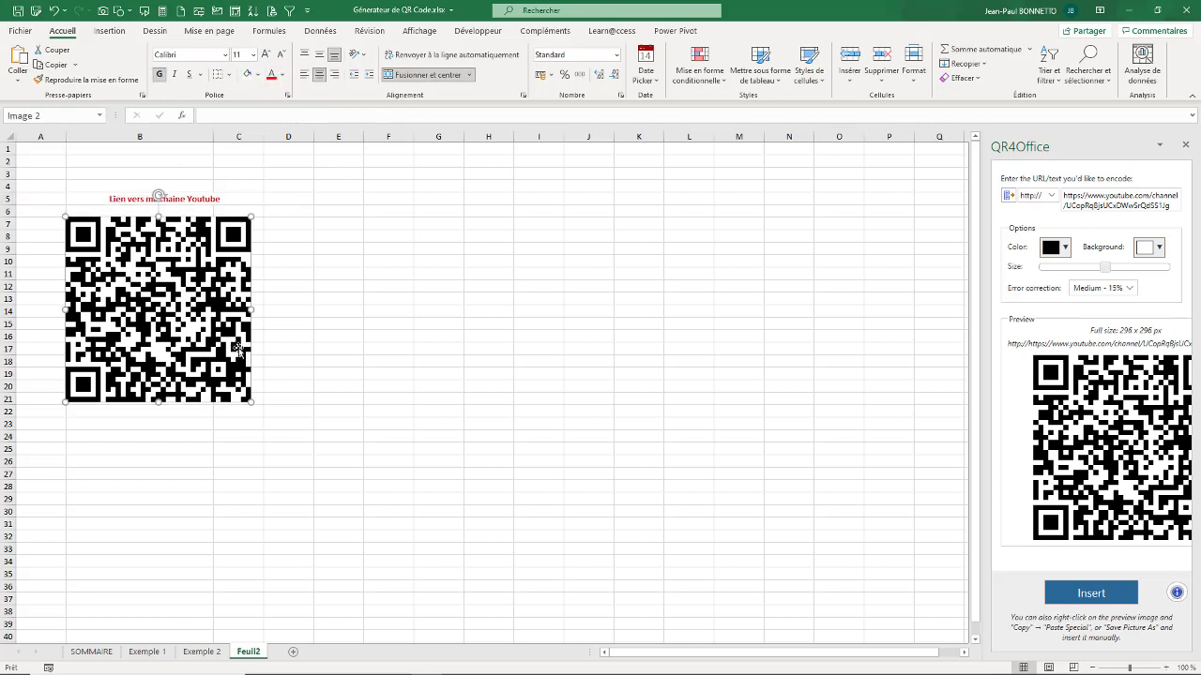
drag(253, 402, 262, 407)
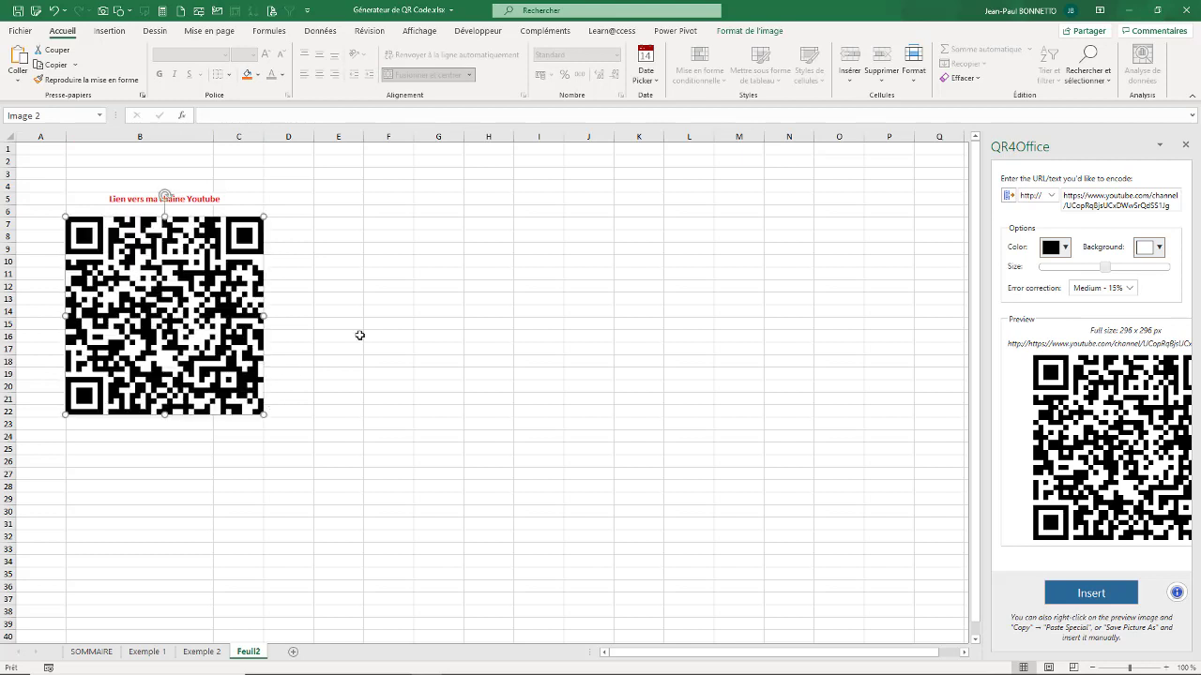
click(422, 286)
click(160, 192)
- Close the QR4Office add-in and rename the YouTube QR code image LienYoutube
click(165, 274)
click(1188, 146)
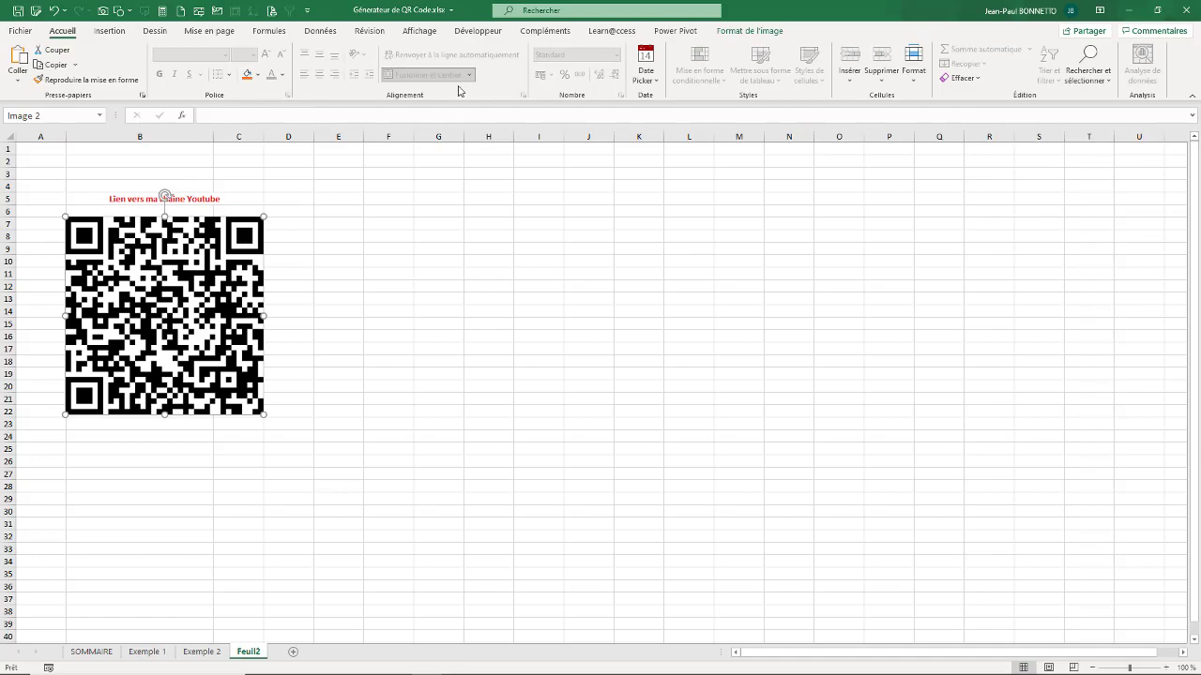
click(56, 115)
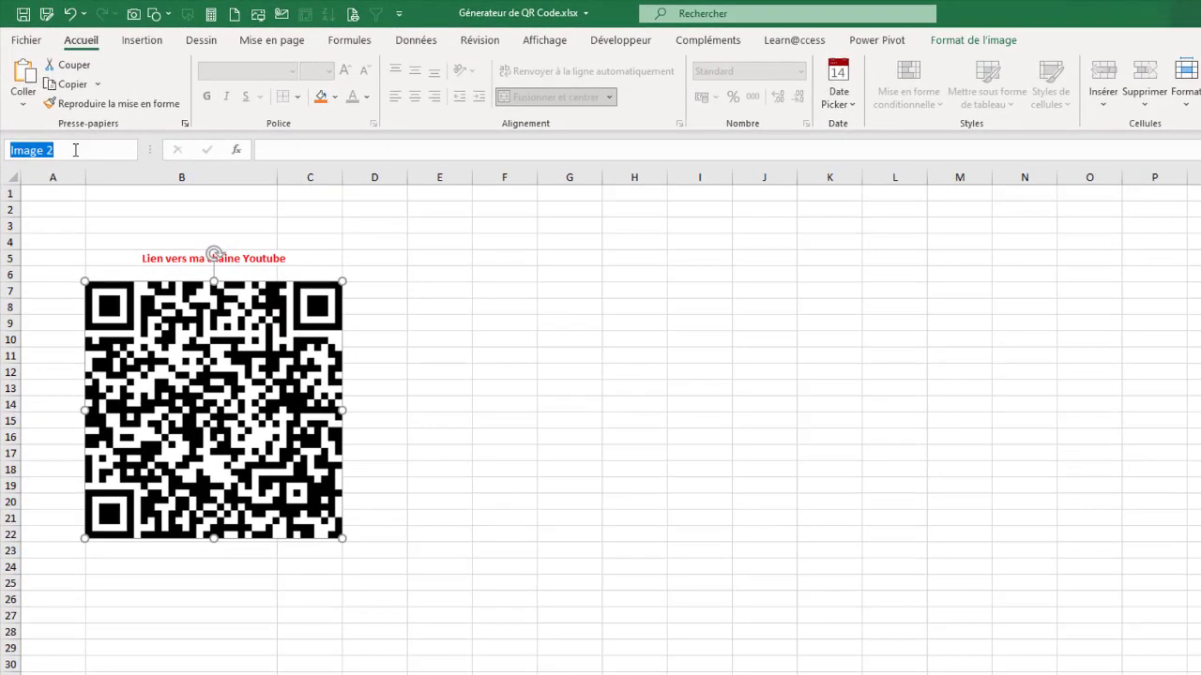
text(LienYoutube)
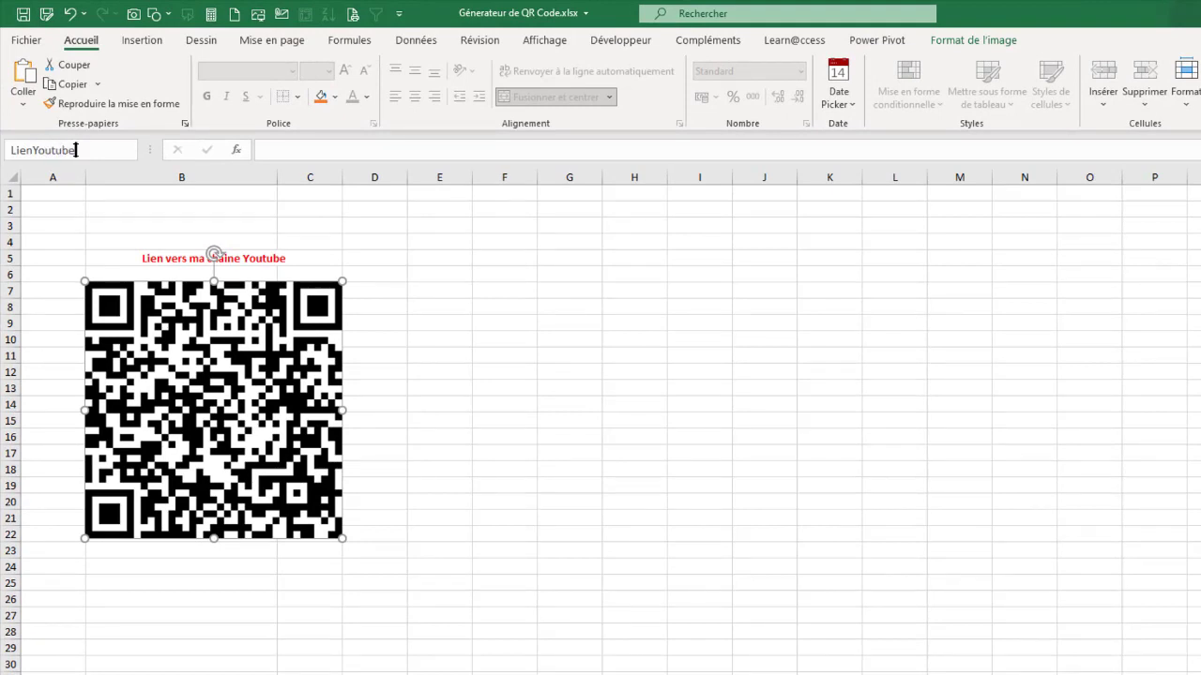
key(Return)
click(481, 310)
click(222, 362)
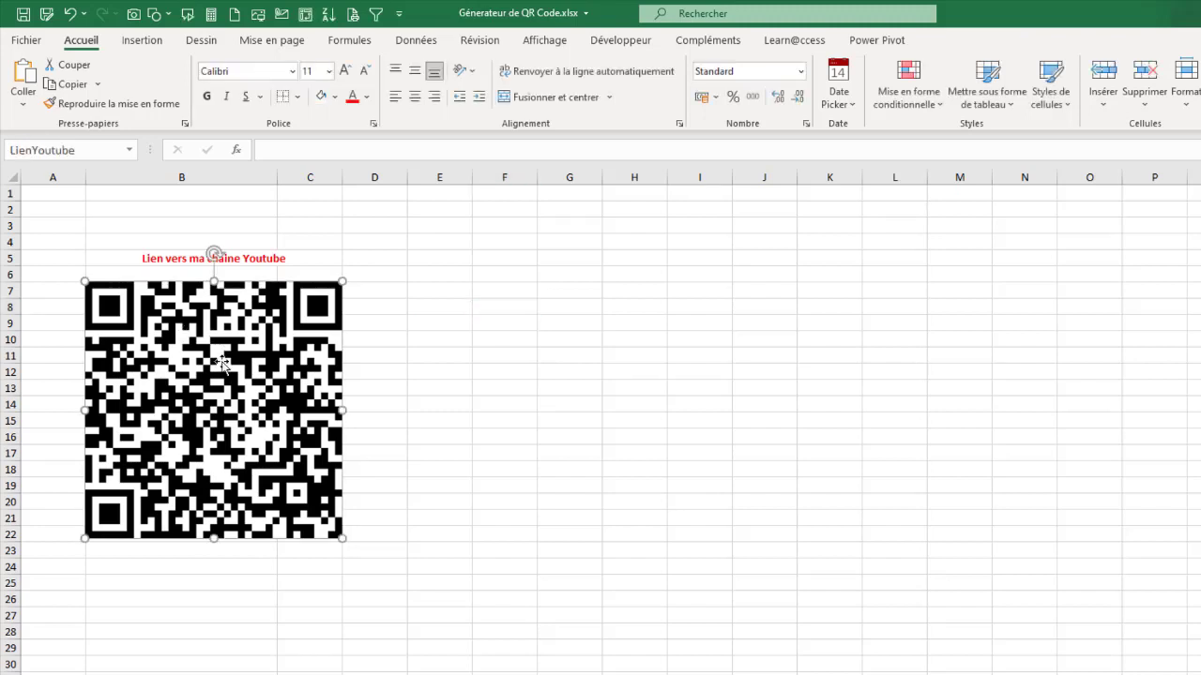
click(477, 310)
click(449, 240)
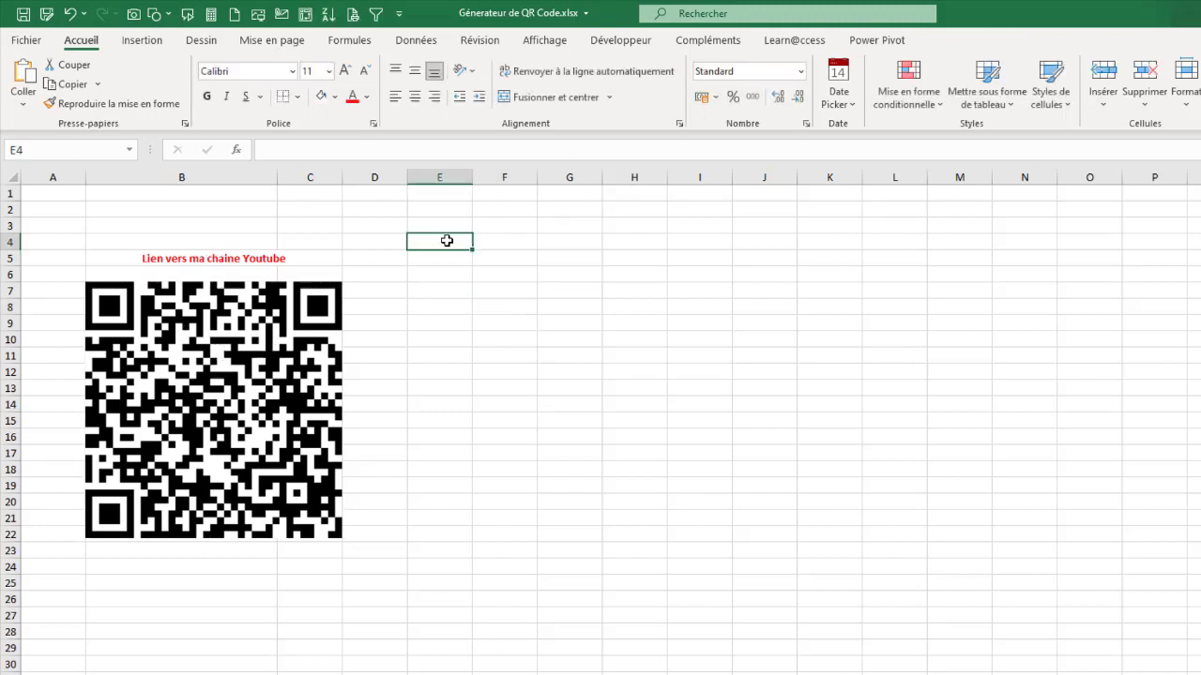
- Hide the gridlines on the sheet with the YouTube QR code
click(524, 47)
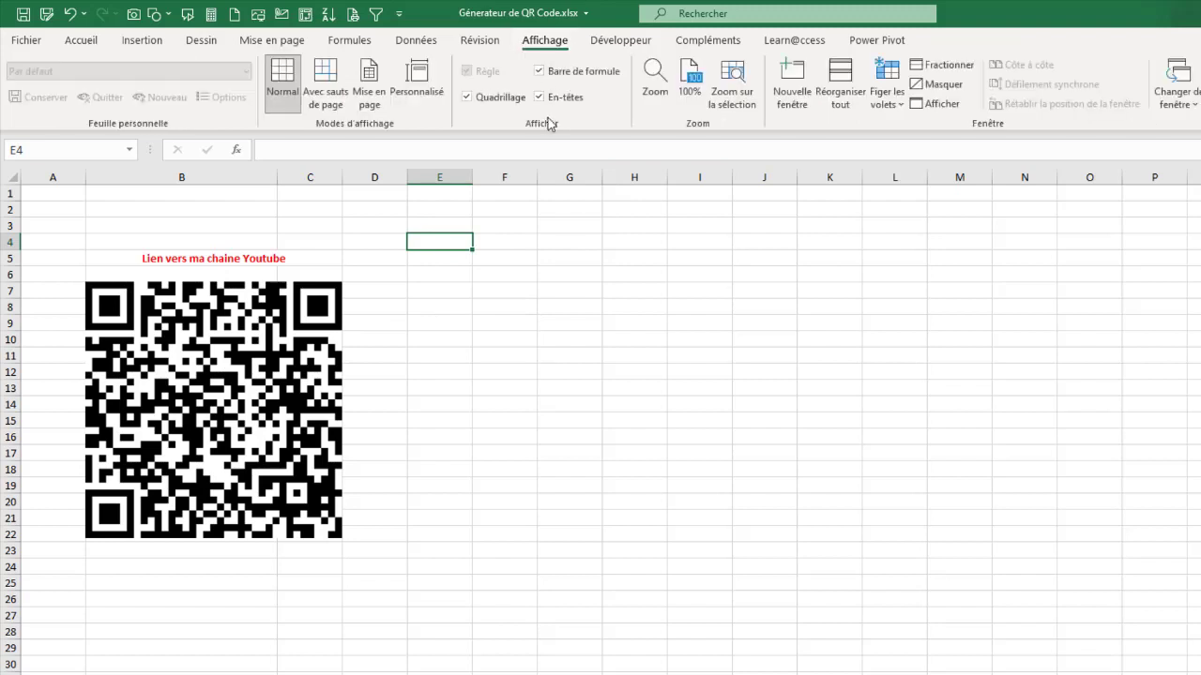
click(466, 97)
click(572, 357)
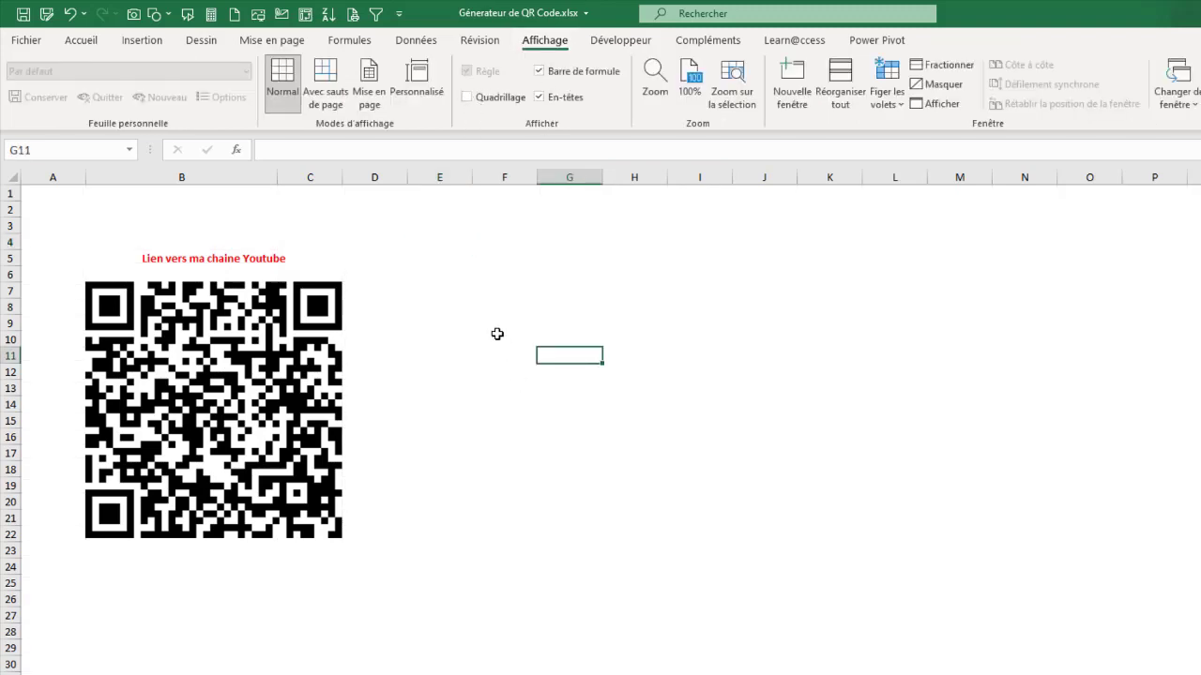
click(173, 260)
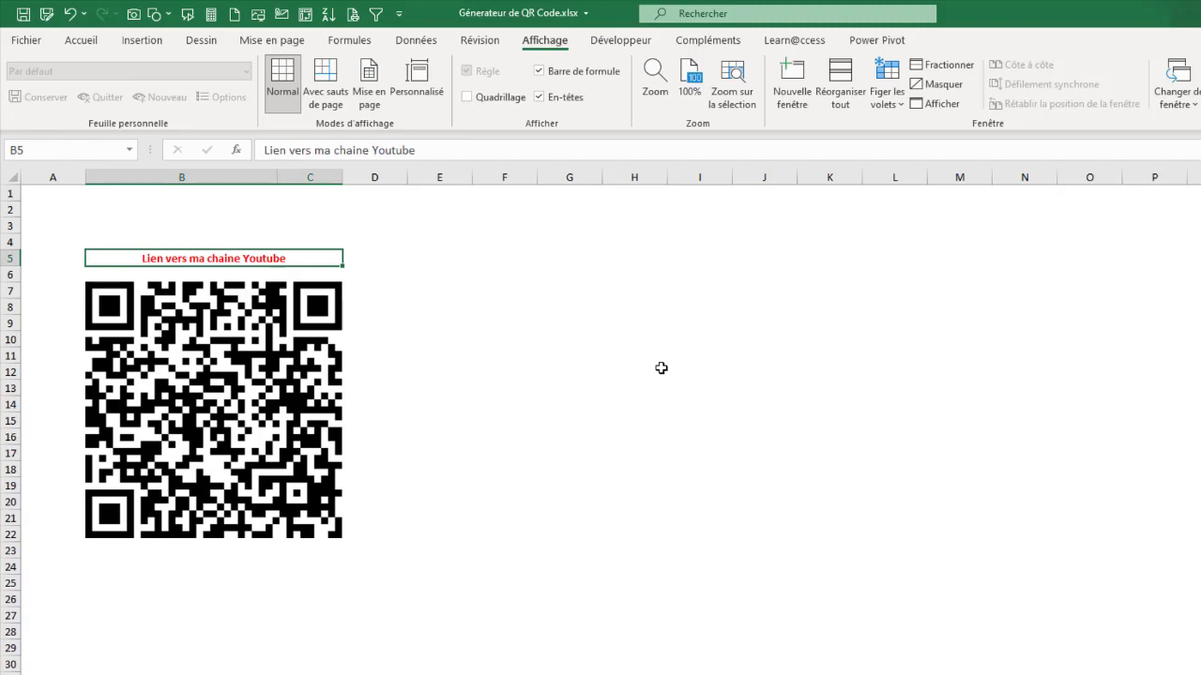
- Review the QR codes on the Exemple 2 and Exemple 1 sheets and show the commands for inserting add-ins
key(ctrl+Page_Down)
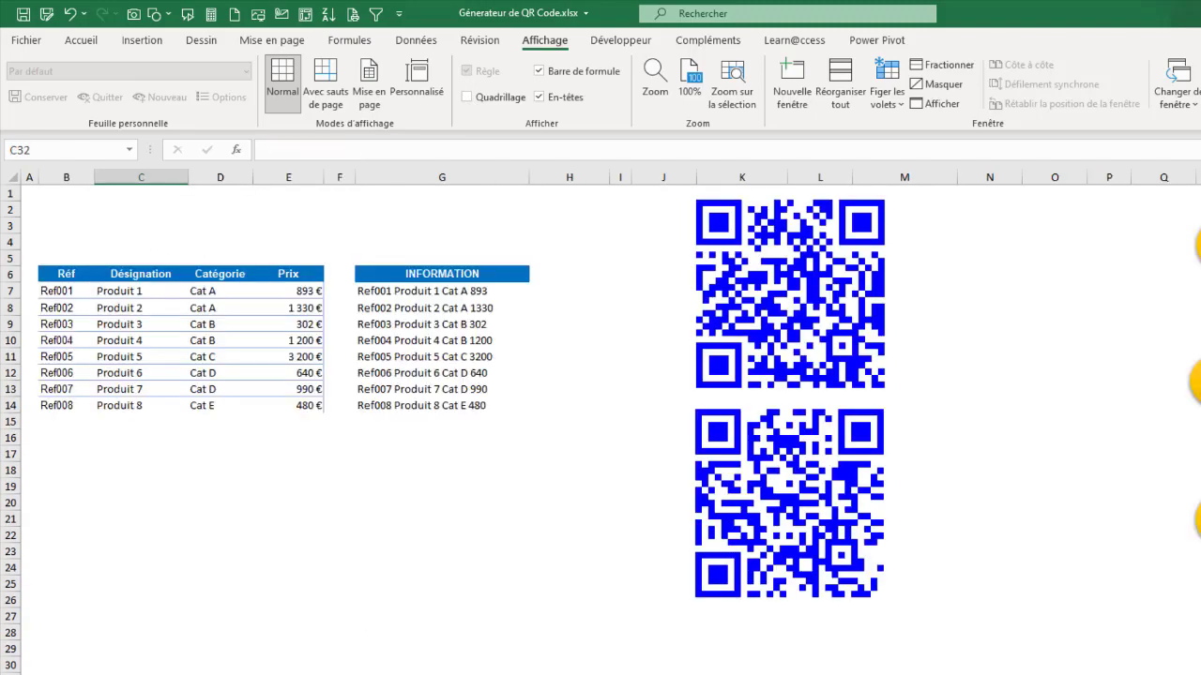
click(148, 652)
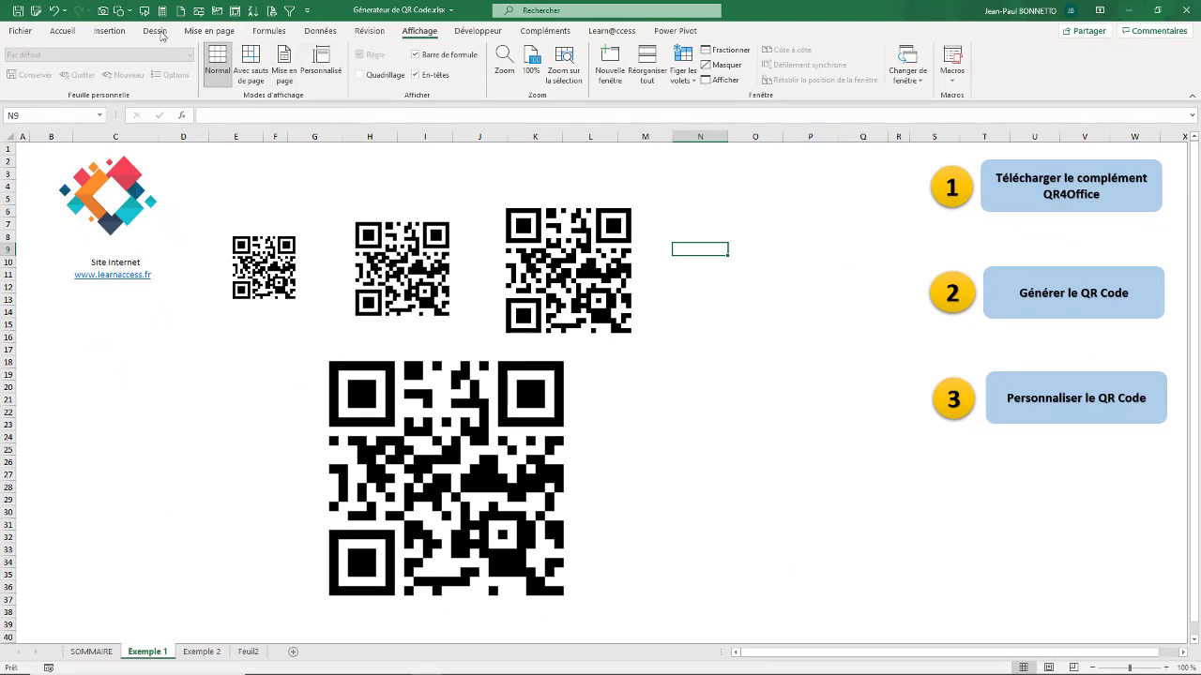
click(109, 31)
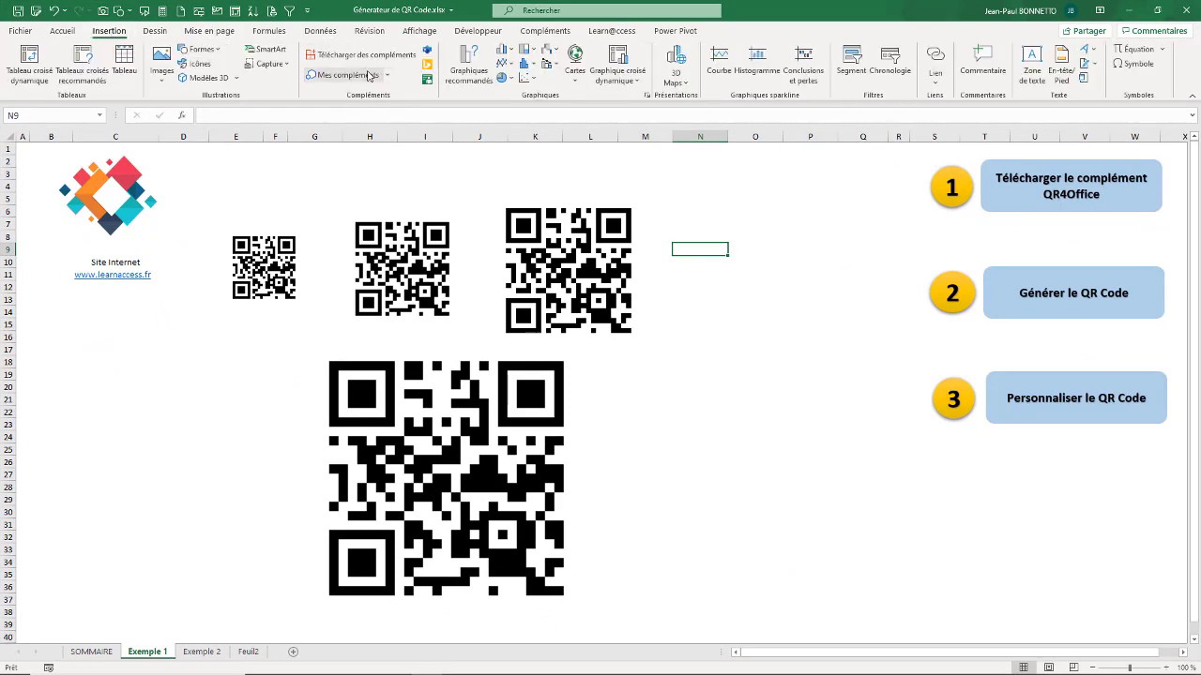